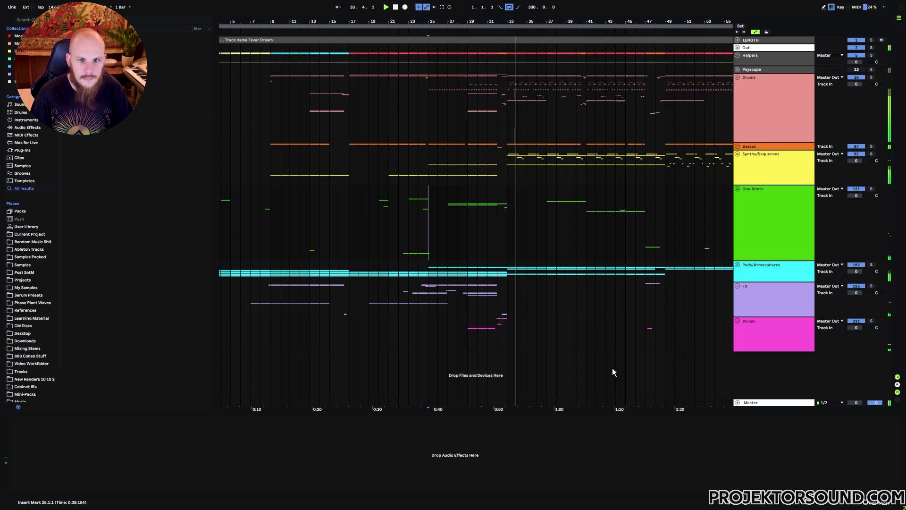
- Stop playback, unfold the One-Shots group, and expand the frozen track just below 136 UNNAMED
{"action": "key", "text": "space"}
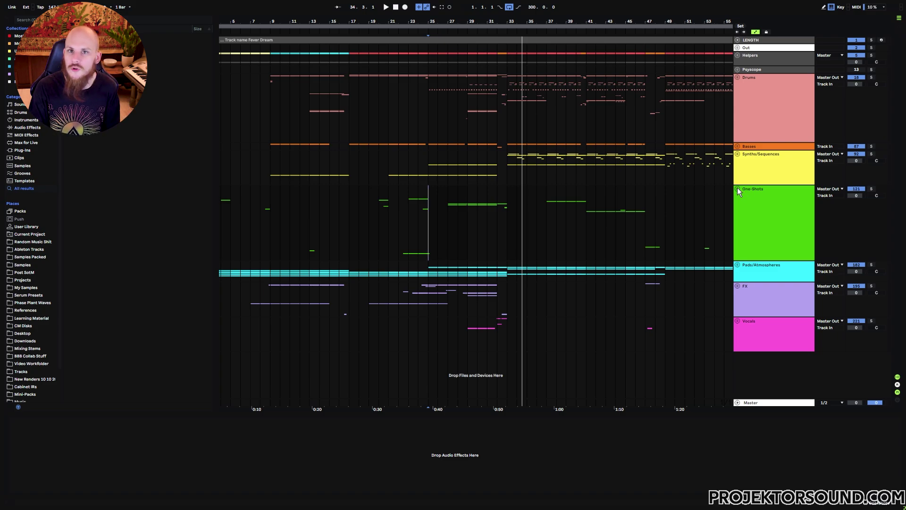
{"action": "left_click", "coordinate": [738, 189]}
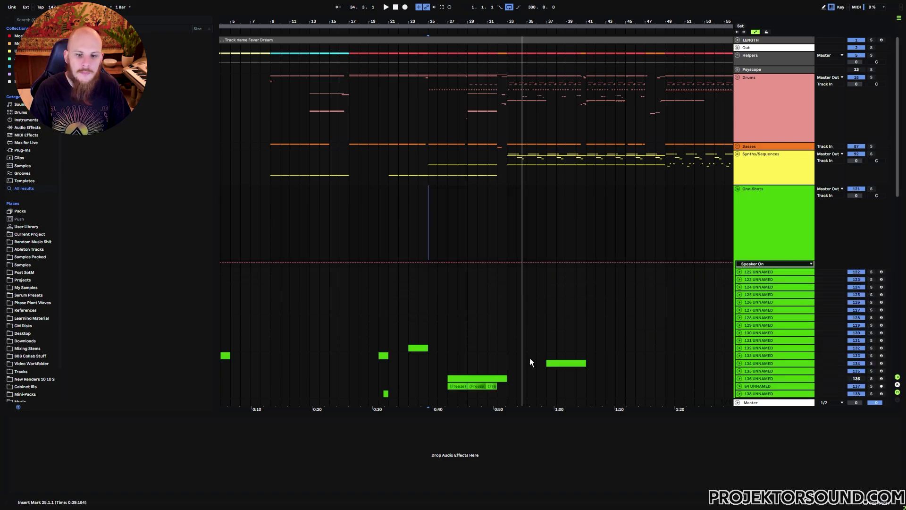
{"action": "left_click", "coordinate": [750, 387]}
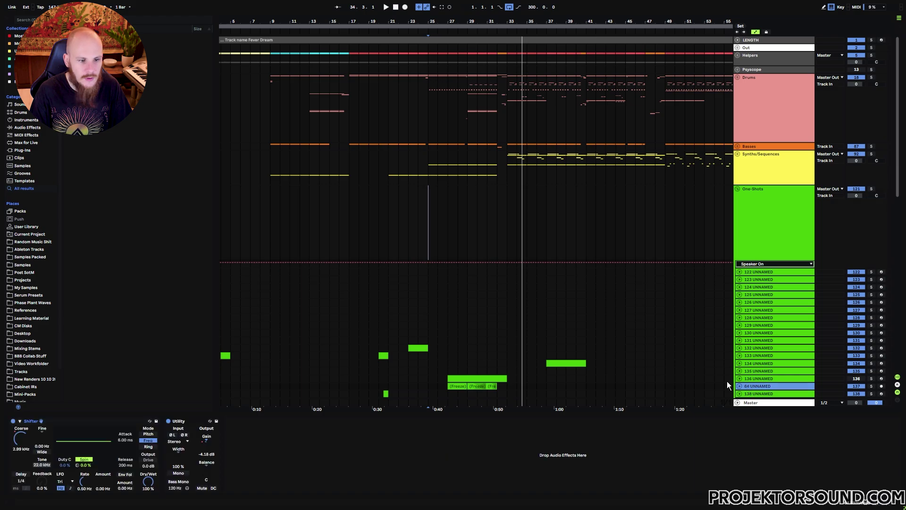
{"action": "scroll", "coordinate": [684, 363], "scroll_direction": "down", "scroll_amount": 5}
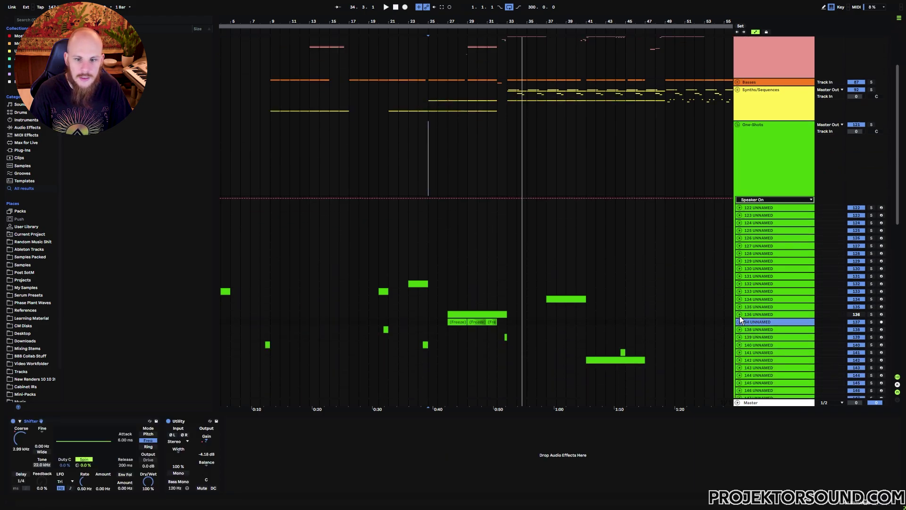
{"action": "left_click", "coordinate": [740, 321]}
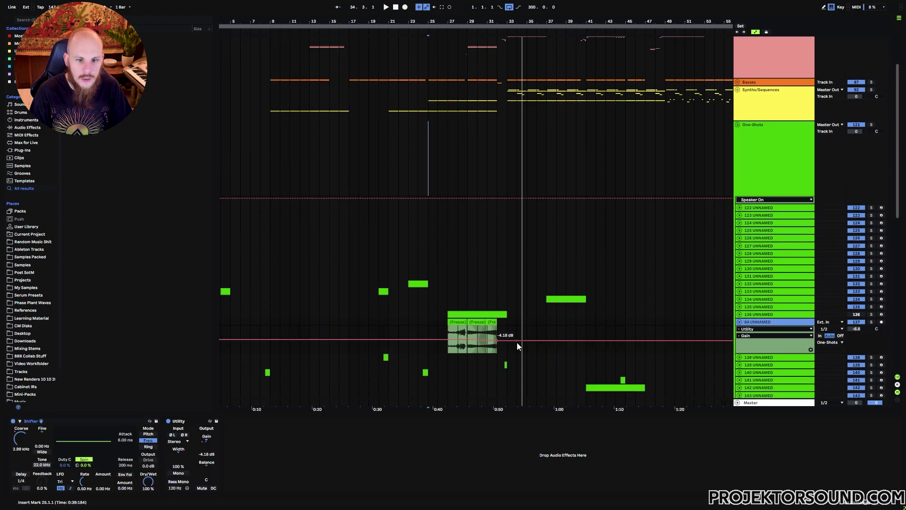
- View the device chain of 136 UNNAMED, and play the frozen track below it soloed from bar 27
{"action": "left_click", "coordinate": [754, 314]}
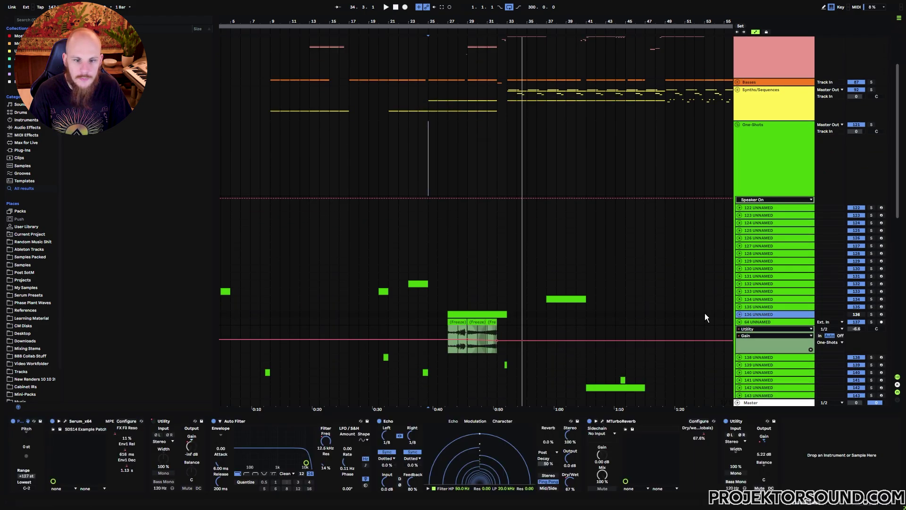
{"action": "left_click", "coordinate": [763, 321]}
{"action": "left_click_drag", "start_coordinate": [468, 18], "coordinate": [417, 291]}
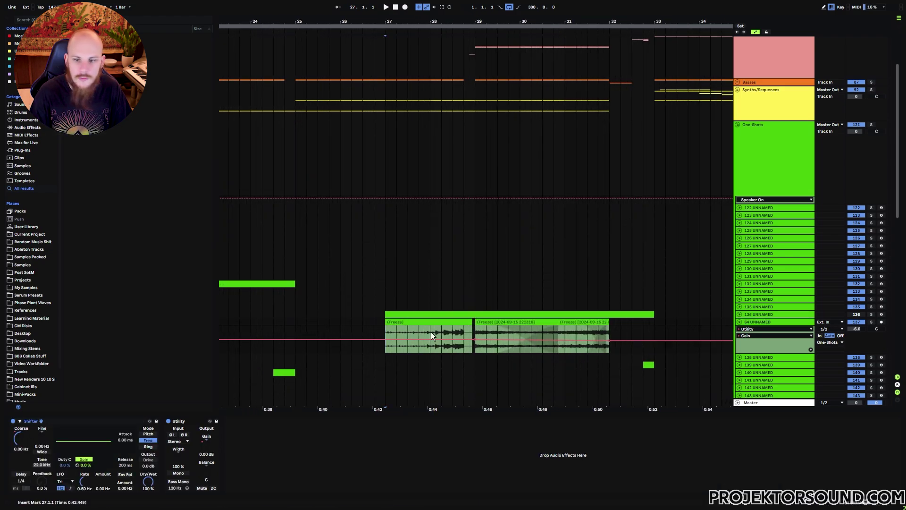
{"action": "left_click", "coordinate": [871, 322]}
{"action": "key", "text": "space"}
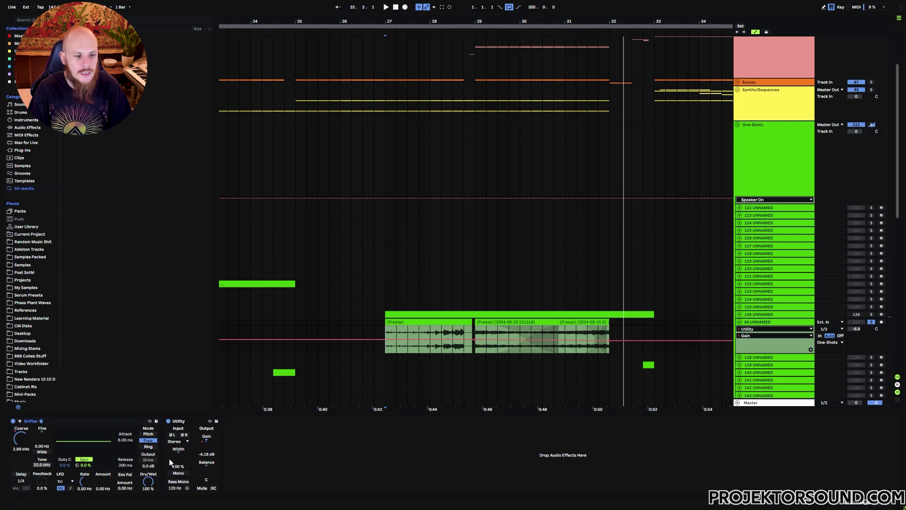
- Show the Shifter's coarse frequency automation on the frozen one-shot track and examine it across its clips, including bars 29 to 32
{"action": "left_click", "coordinate": [19, 441]}
{"action": "left_click_drag", "start_coordinate": [473, 347], "coordinate": [608, 347]}
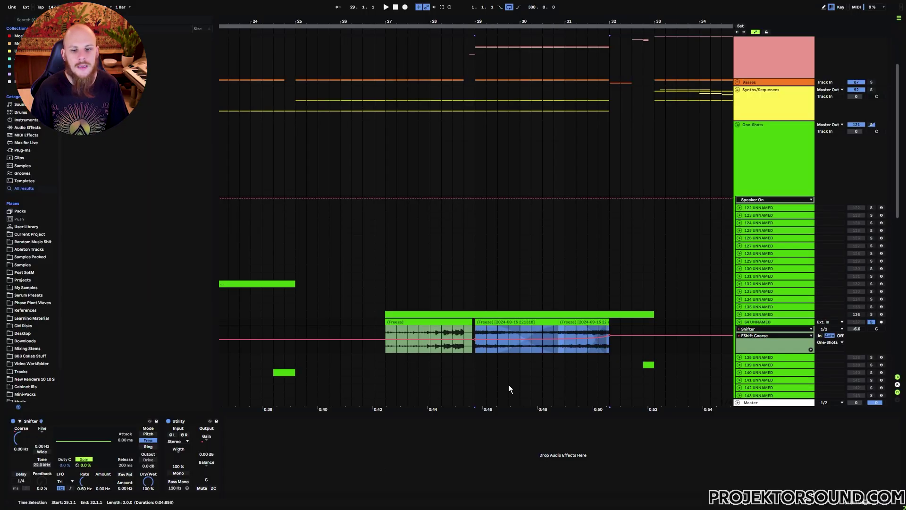
{"action": "left_click", "coordinate": [525, 351]}
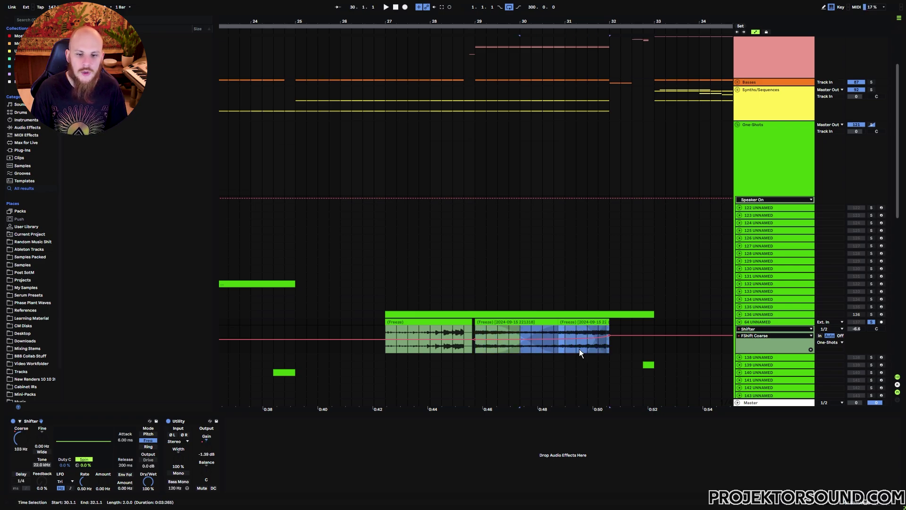
{"action": "left_click_drag", "start_coordinate": [435, 347], "coordinate": [463, 346]}
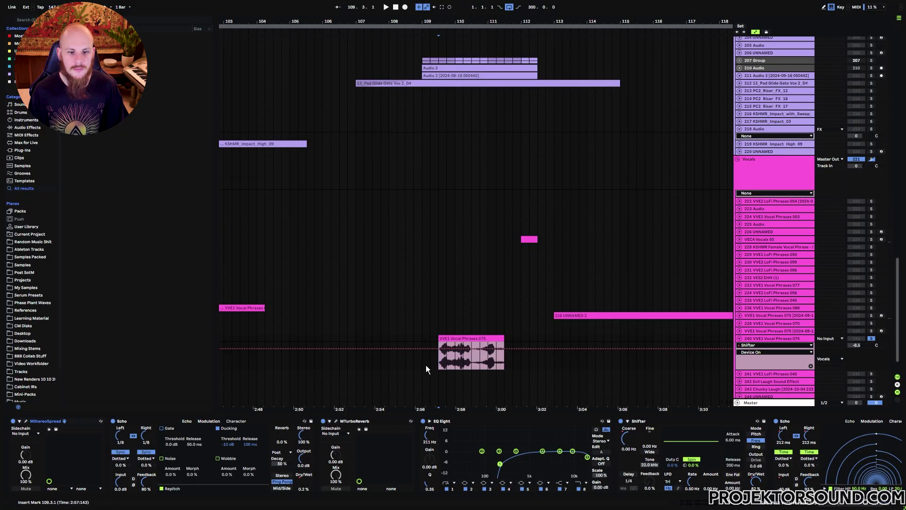
- Audition the soloed VVE1 Vocal Phrases 075 clip and examine its Shifter coarse frequency automation from bar 111.3 to 113.1
{"action": "key", "text": "space"}
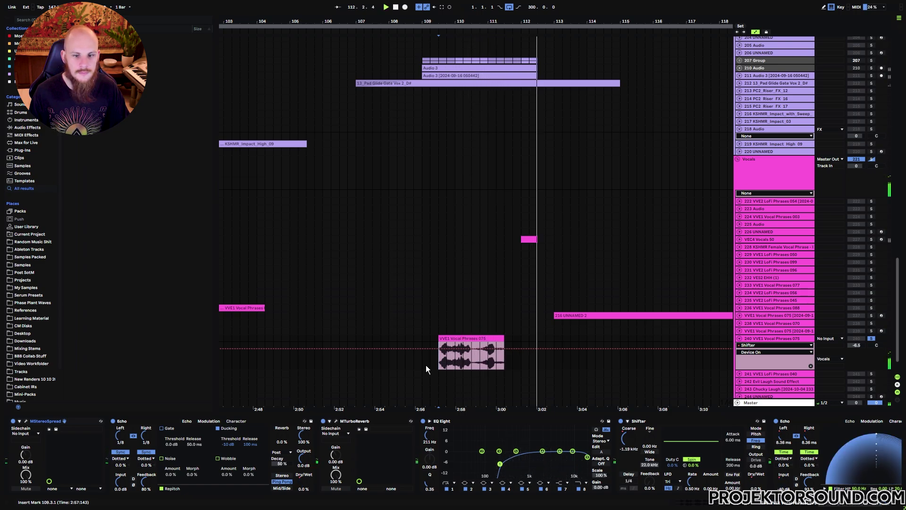
{"action": "key", "text": "space"}
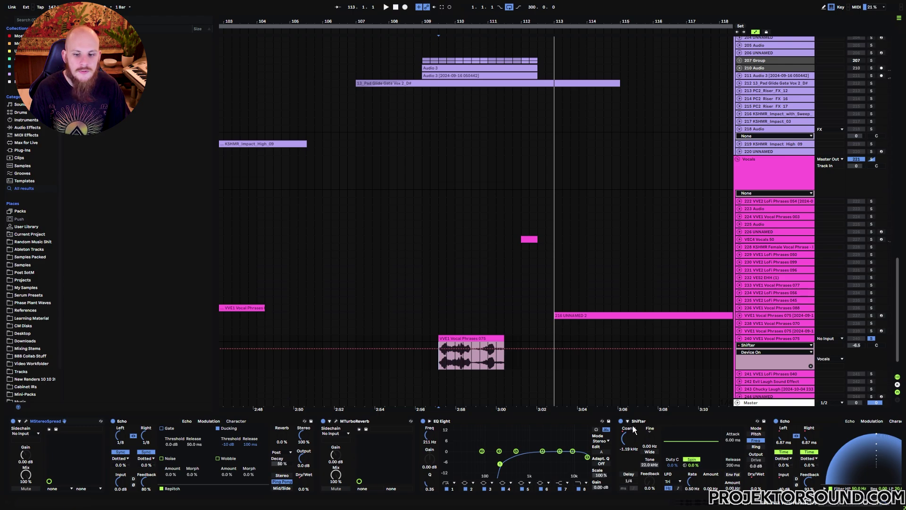
{"action": "left_click", "coordinate": [628, 442]}
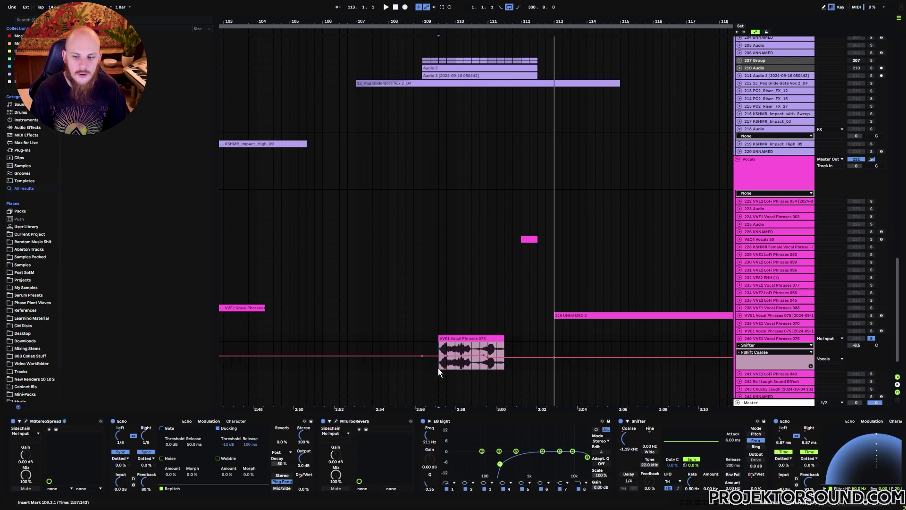
{"action": "left_click_drag", "start_coordinate": [504, 352], "coordinate": [554, 354]}
- Examine the input gain and dry/wet automation of the vocal track's last Echo around bars 111 to 113
{"action": "left_click_drag", "start_coordinate": [847, 506], "coordinate": [874, 506]}
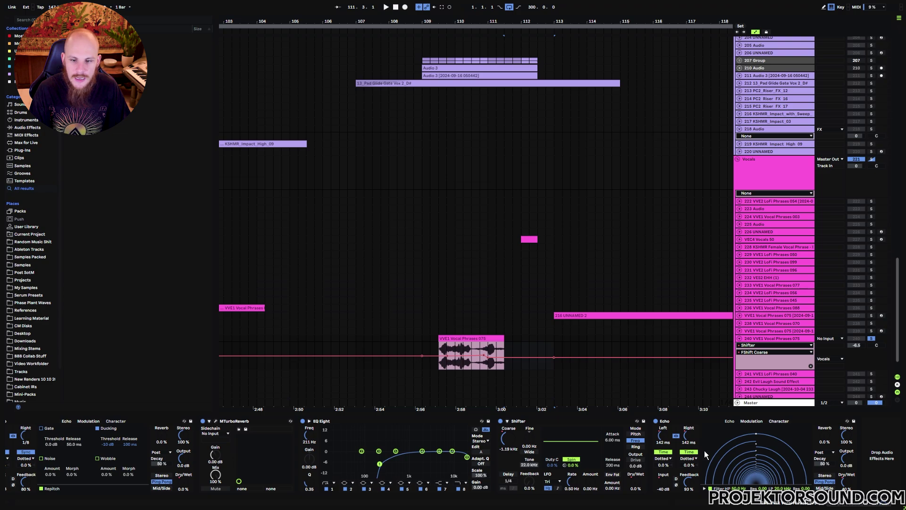
{"action": "left_click", "coordinate": [663, 486]}
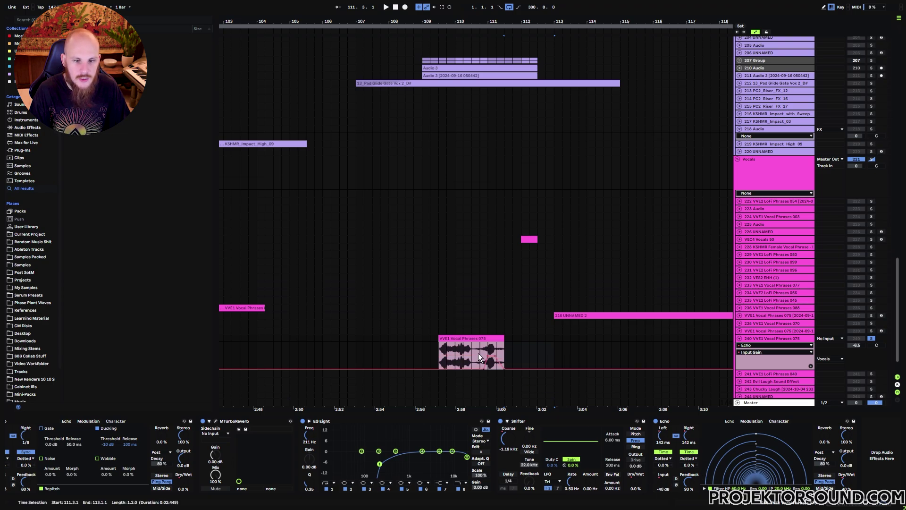
{"action": "left_click", "coordinate": [493, 352]}
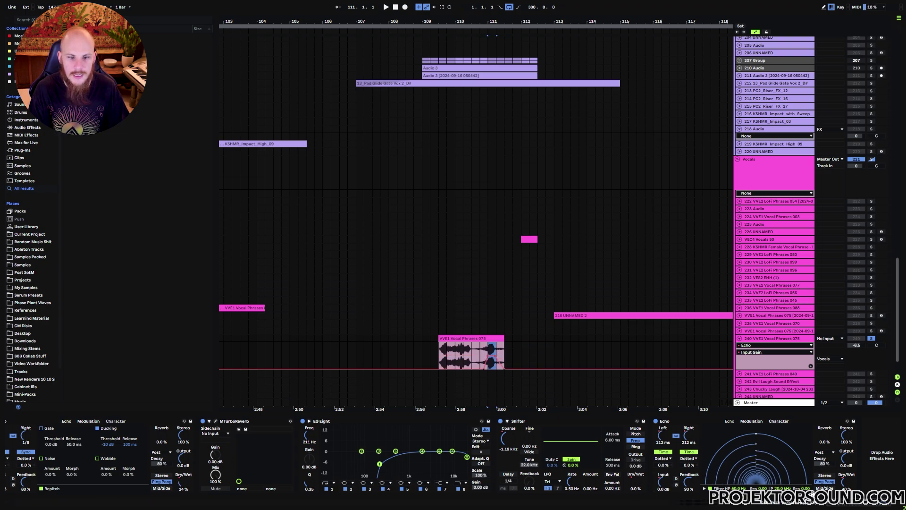
{"action": "left_click", "coordinate": [846, 486]}
{"action": "left_click_drag", "start_coordinate": [487, 352], "coordinate": [550, 354]}
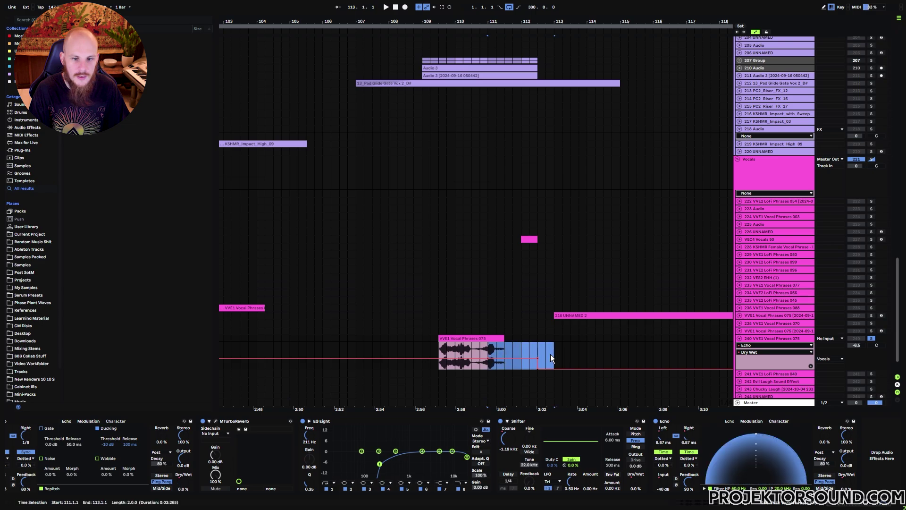
{"action": "left_click", "coordinate": [536, 350]}
- Check the Drums group at bar 112.3 and return to the VVE1 Vocal Phrases 075 track
{"action": "scroll", "coordinate": [535, 322], "scroll_direction": "up", "scroll_amount": 15}
{"action": "scroll", "coordinate": [536, 323], "scroll_direction": "up", "scroll_amount": 5}
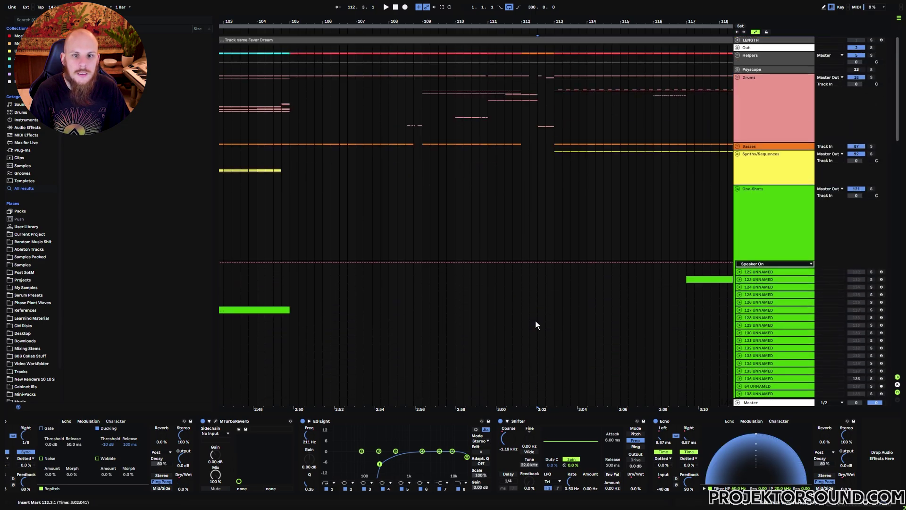
{"action": "left_click_drag", "start_coordinate": [539, 79], "coordinate": [542, 104]}
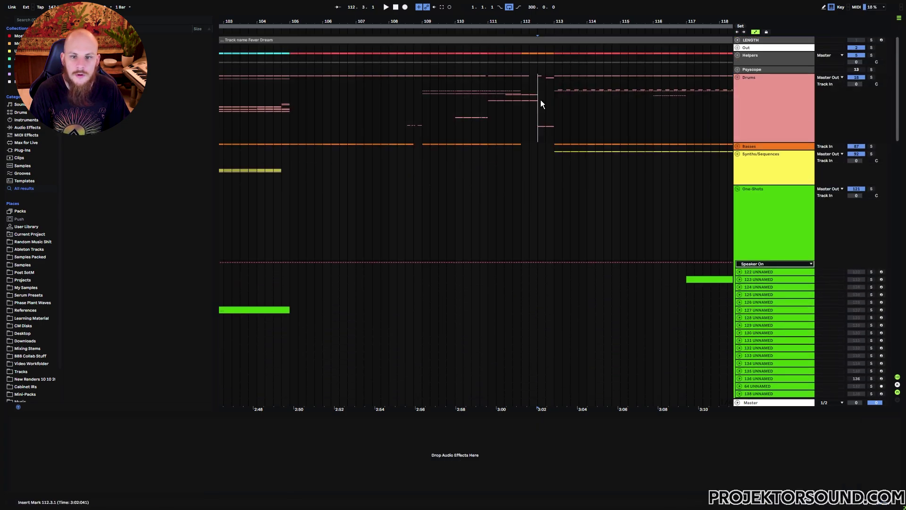
{"action": "scroll", "coordinate": [536, 242], "scroll_direction": "down", "scroll_amount": 20}
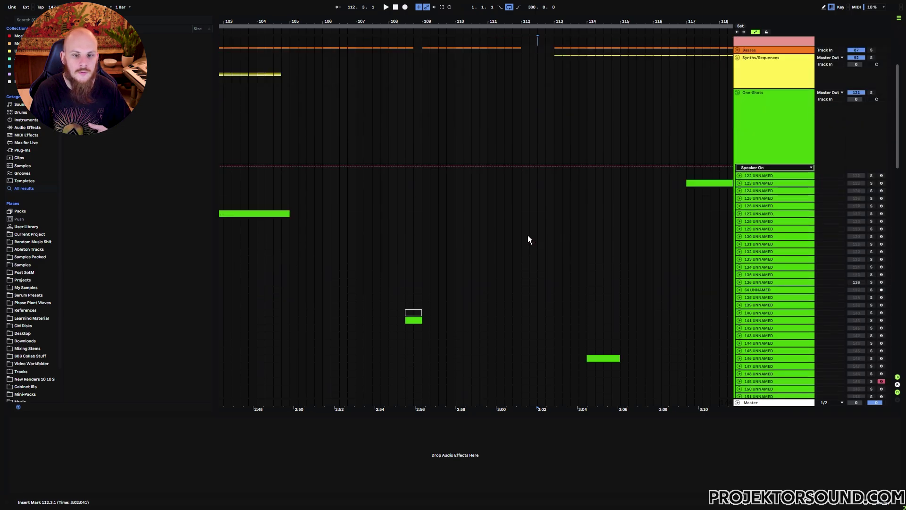
{"action": "scroll", "coordinate": [523, 250], "scroll_direction": "down", "scroll_amount": 10}
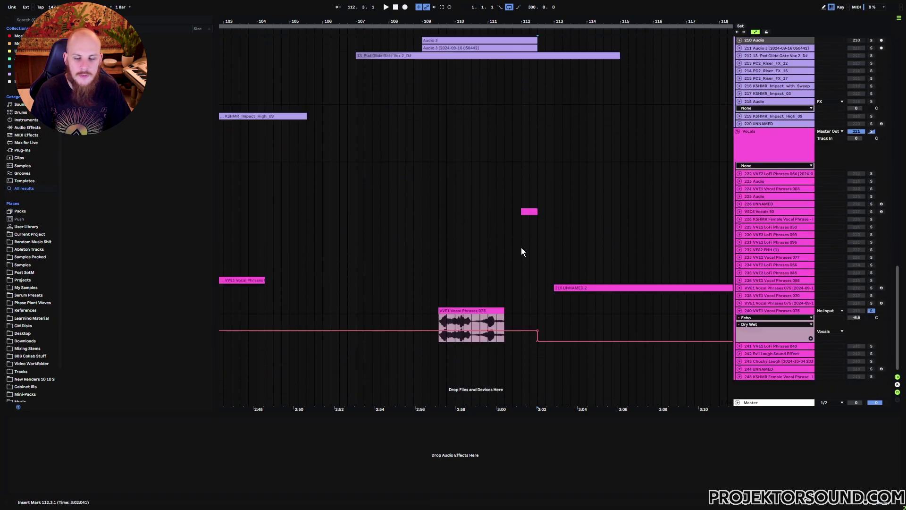
- Examine the last Echo's left delay time automation at the end of the vocal phrase, and collapse the vocal track
{"action": "left_click", "coordinate": [528, 337]}
{"action": "left_click", "coordinate": [780, 446]}
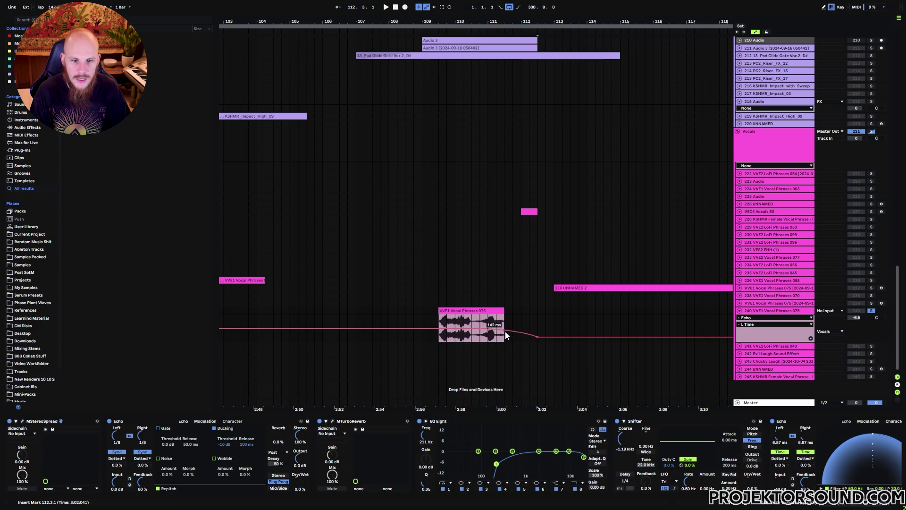
{"action": "left_click", "coordinate": [489, 319]}
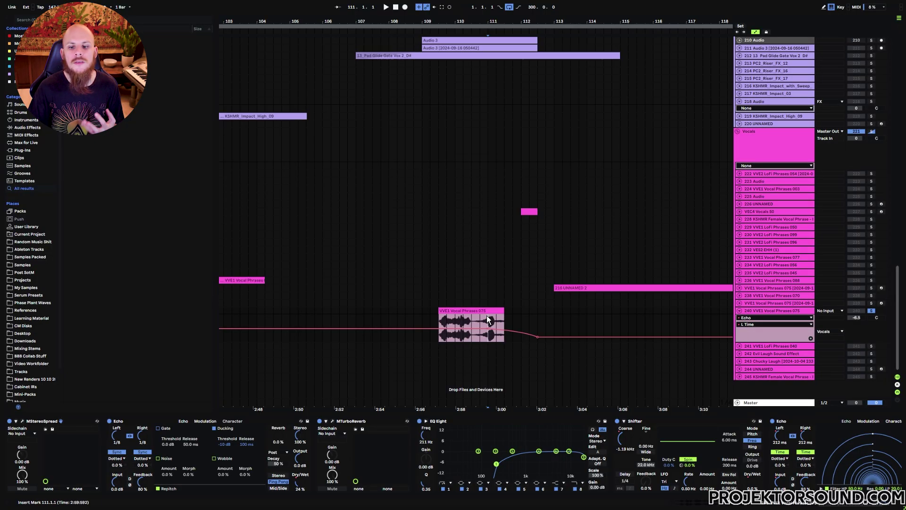
{"action": "left_click", "coordinate": [778, 312]}
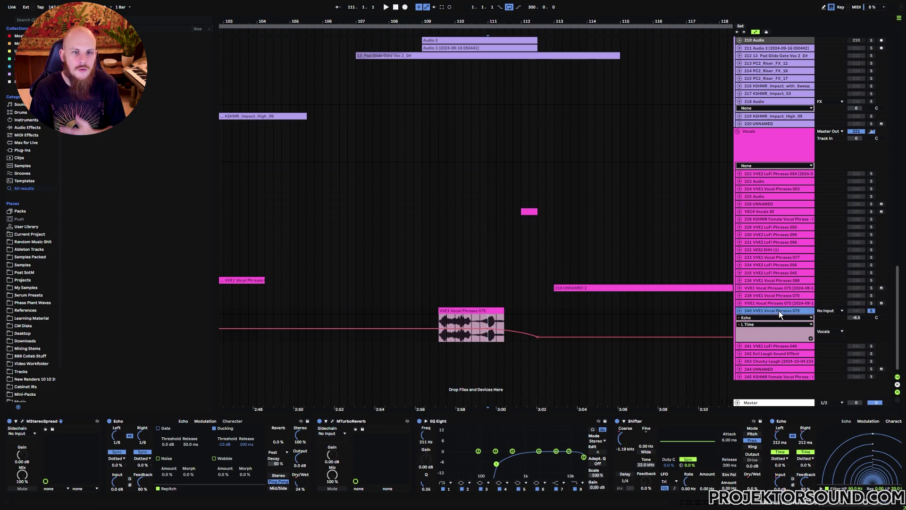
{"action": "left_click", "coordinate": [739, 311]}
- Locate 173 Group in One-Shots at bar 109, examine its Shifter coarse frequency automation, and fold the group again
{"action": "scroll", "coordinate": [540, 313], "scroll_direction": "up", "scroll_amount": 15}
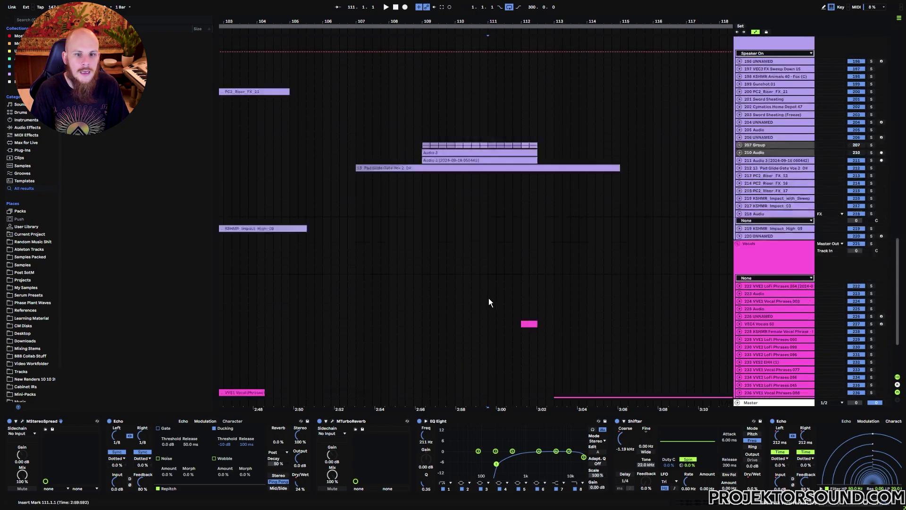
{"action": "left_click", "coordinate": [423, 210]}
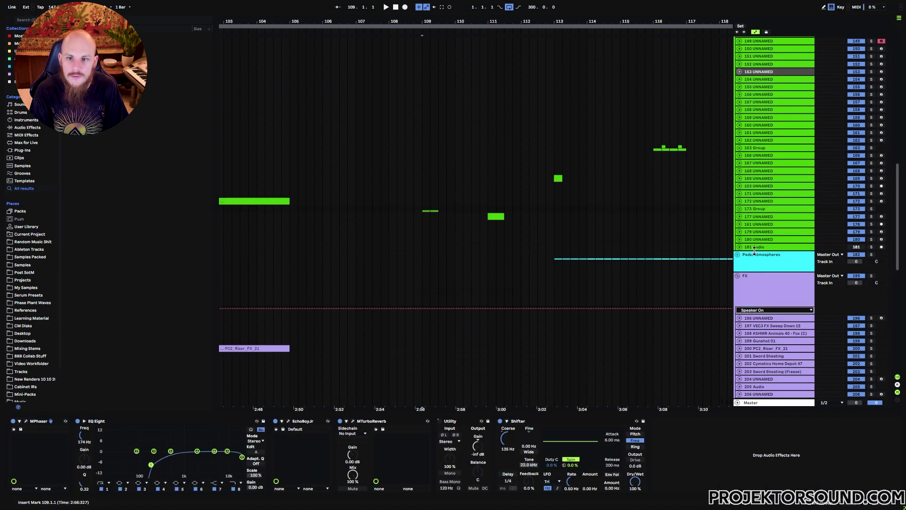
{"action": "left_click", "coordinate": [741, 209]}
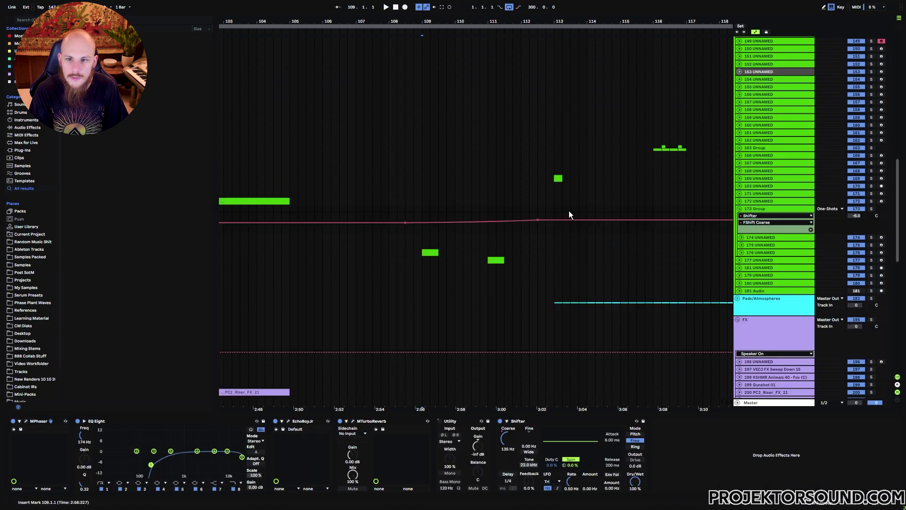
{"action": "left_click", "coordinate": [740, 209]}
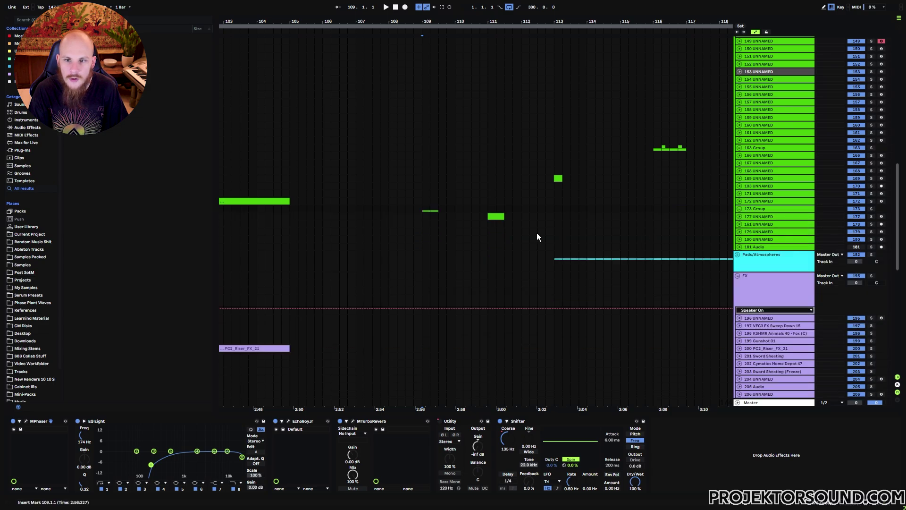
- Examine the Shifter's coarse pitch automation on 177 UNNAMED, and select the Audio 3 clip in the FX group
{"action": "left_click", "coordinate": [759, 215]}
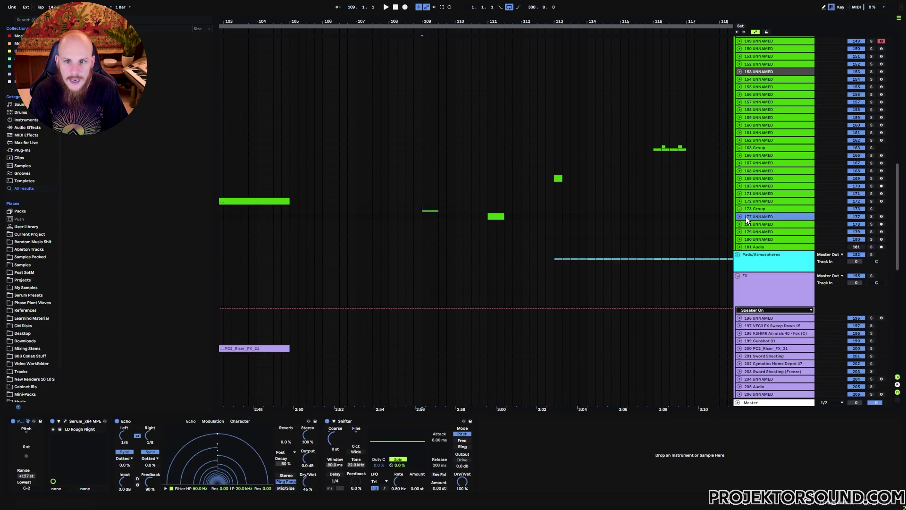
{"action": "left_click", "coordinate": [740, 217]}
{"action": "left_click", "coordinate": [335, 441]}
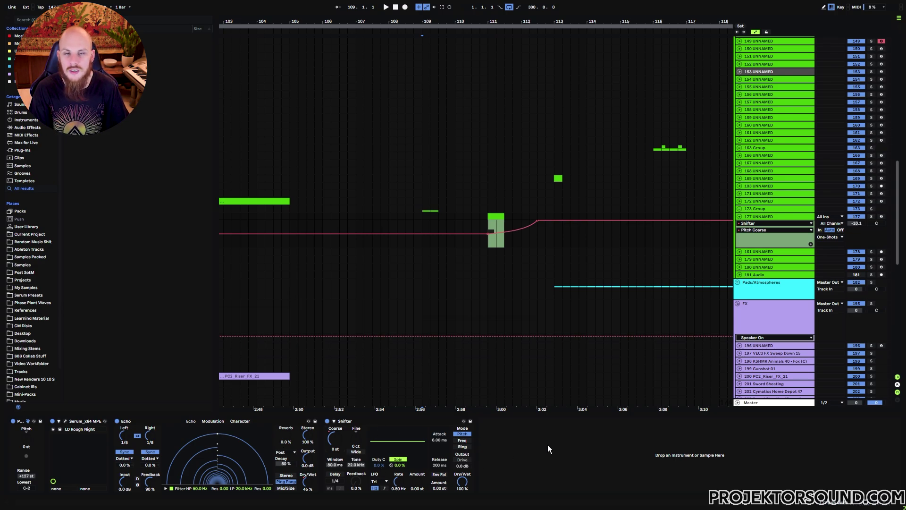
{"action": "scroll", "coordinate": [469, 277], "scroll_direction": "down", "scroll_amount": 2}
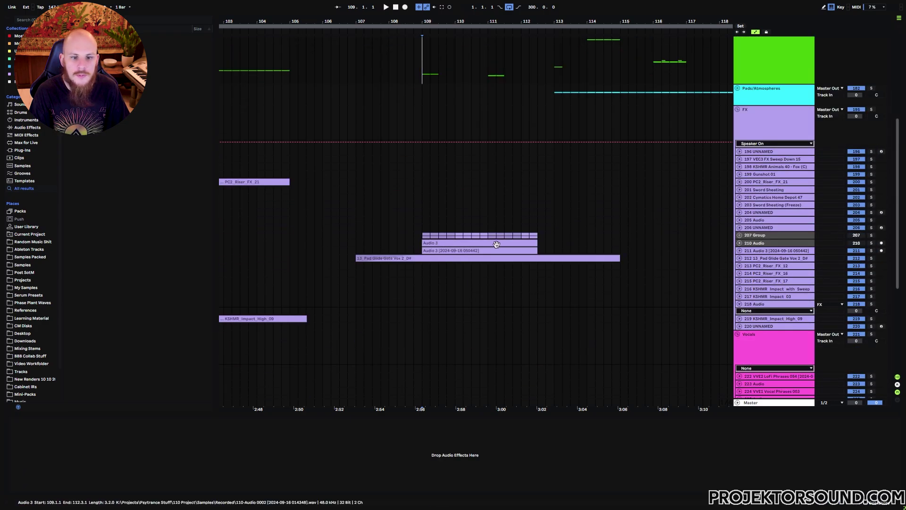
{"action": "left_click", "coordinate": [497, 245]}
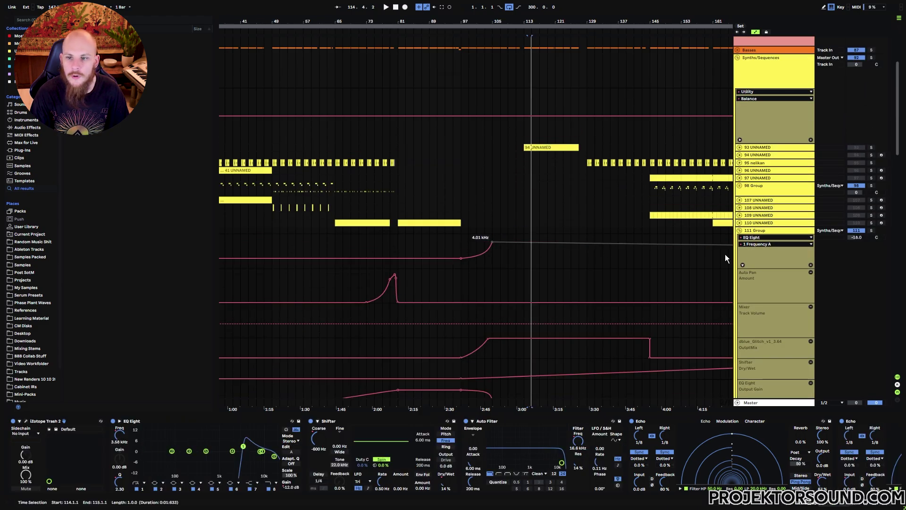
- Examine the automation lanes of 111 Group in Synths/Sequences around bar 97
{"action": "left_click", "coordinate": [462, 240]}
{"action": "scroll", "coordinate": [542, 267], "scroll_direction": "down", "scroll_amount": 10}
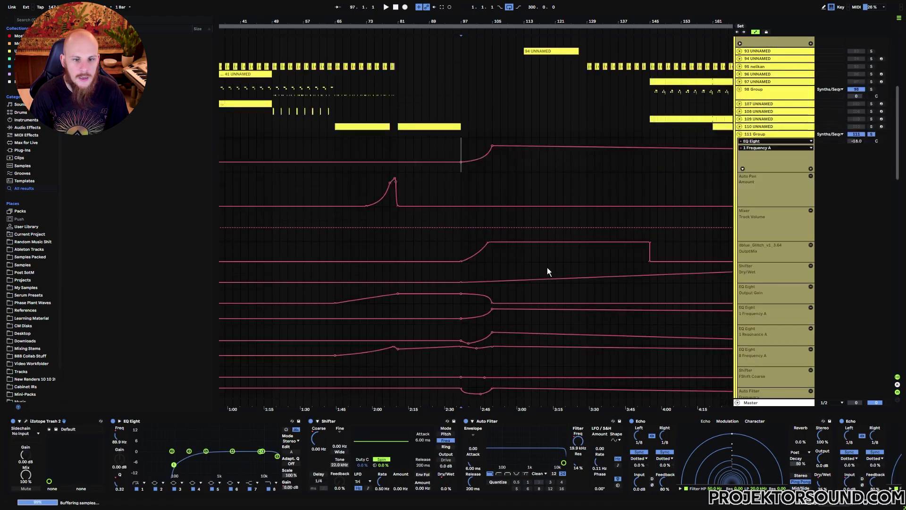
{"action": "scroll", "coordinate": [492, 270], "scroll_direction": "down", "scroll_amount": 15}
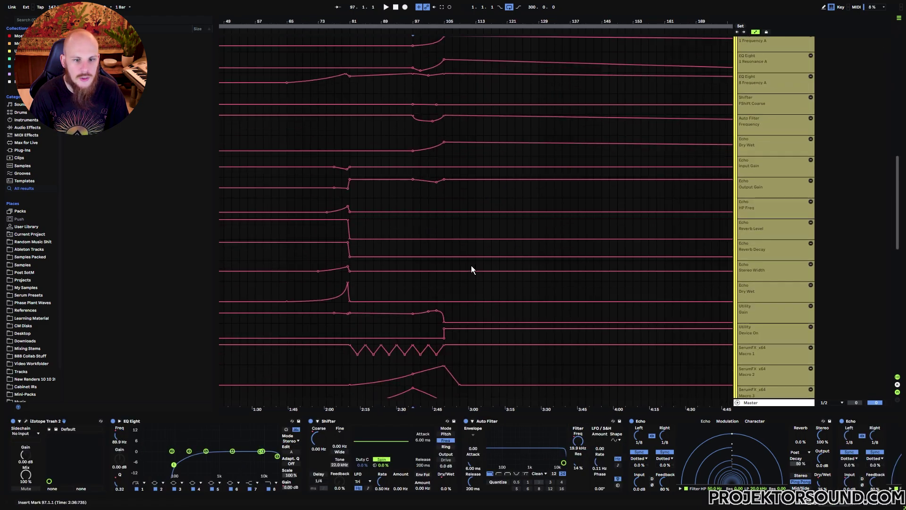
- Play the arrangement from bar 97 while examining the remaining automation lanes of 111 Group, and fold the group
{"action": "key", "text": "space"}
{"action": "scroll", "coordinate": [466, 278], "scroll_direction": "up", "scroll_amount": 15}
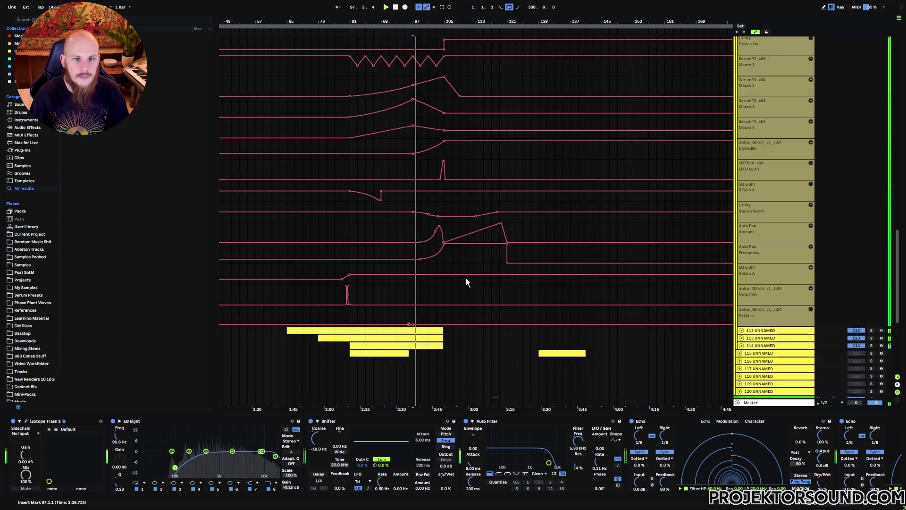
{"action": "scroll", "coordinate": [466, 277], "scroll_direction": "up", "scroll_amount": 8}
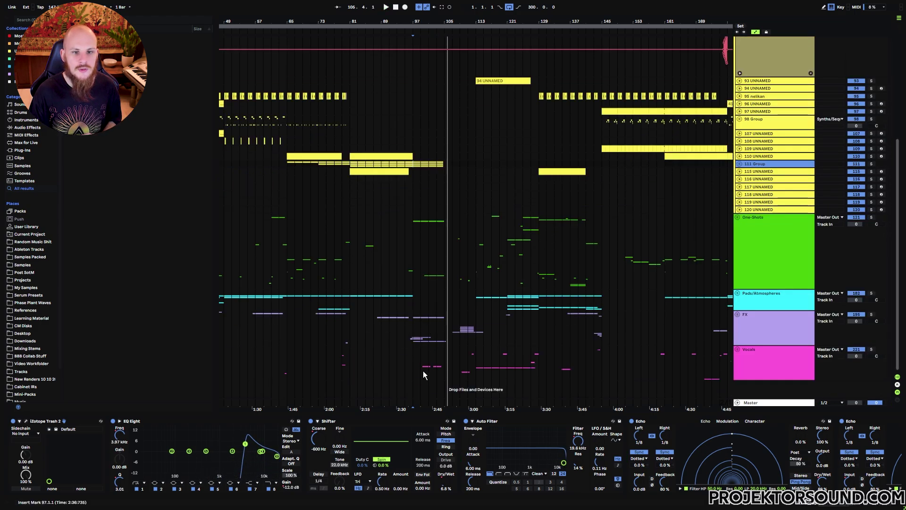
{"action": "scroll", "coordinate": [422, 370], "scroll_direction": "up", "scroll_amount": 5}
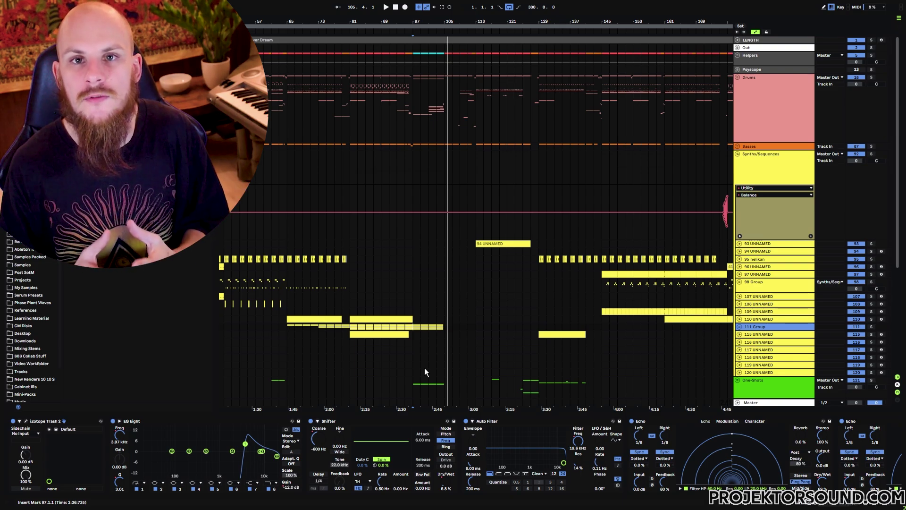
- Play the full arrangement from bar 105
{"action": "left_click", "coordinate": [460, 134]}
{"action": "left_click", "coordinate": [446, 130]}
{"action": "key", "text": "space"}
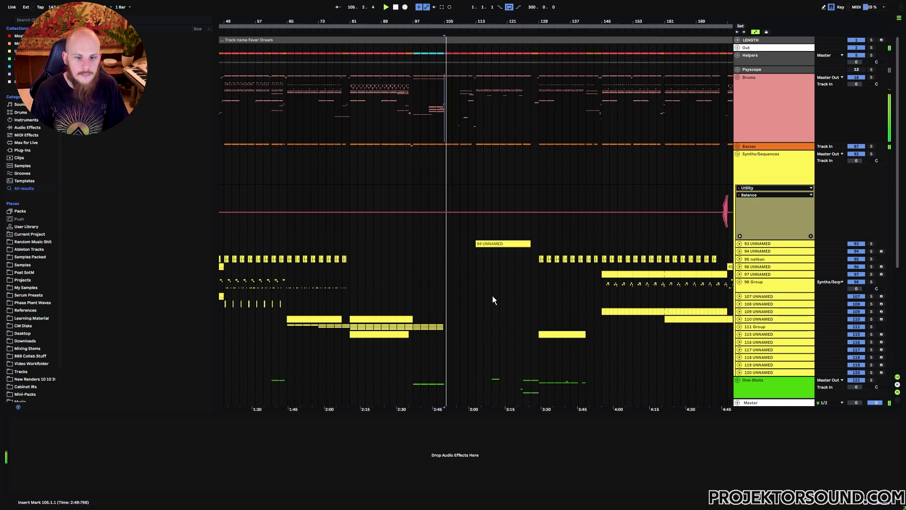
- Unfold 207 Group in the FX group near bar 109, and expand its tracks 208 UNNAMED and 209 UNNAMED
{"action": "scroll", "coordinate": [491, 296], "scroll_direction": "down", "scroll_amount": 6}
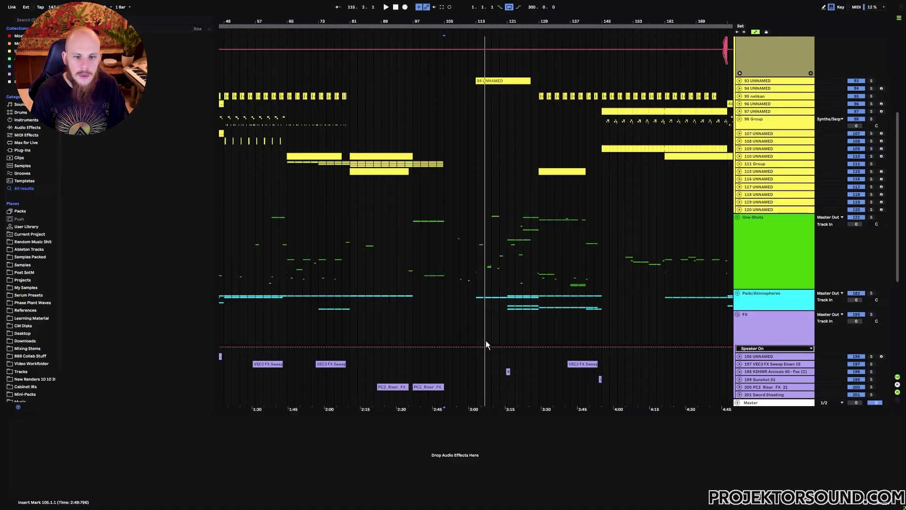
{"action": "scroll", "coordinate": [486, 340], "scroll_direction": "down", "scroll_amount": 10}
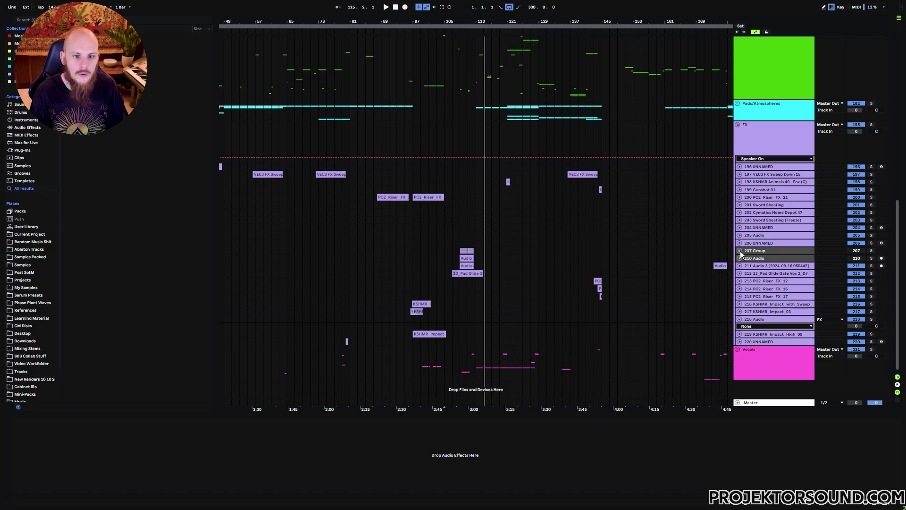
{"action": "left_click", "coordinate": [740, 251]}
{"action": "left_click_drag", "start_coordinate": [465, 17], "coordinate": [455, 124]}
{"action": "left_click", "coordinate": [742, 280]}
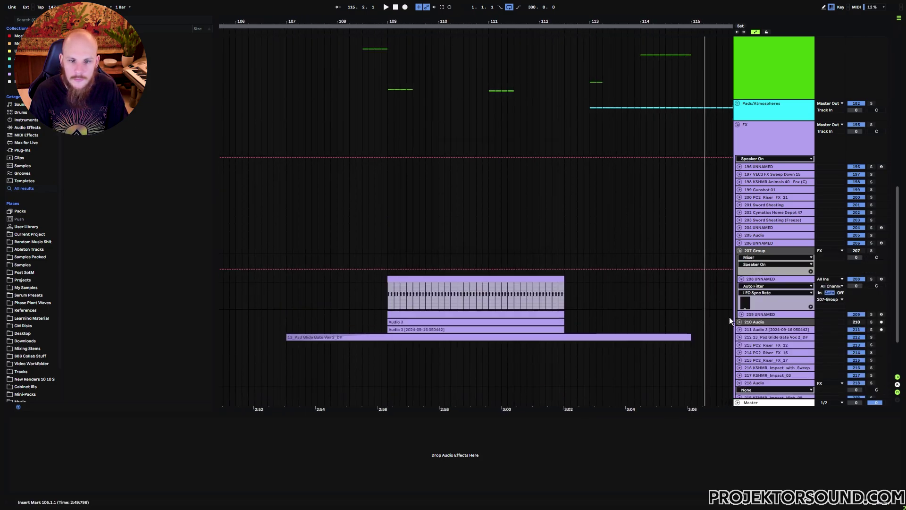
{"action": "left_click", "coordinate": [741, 315]}
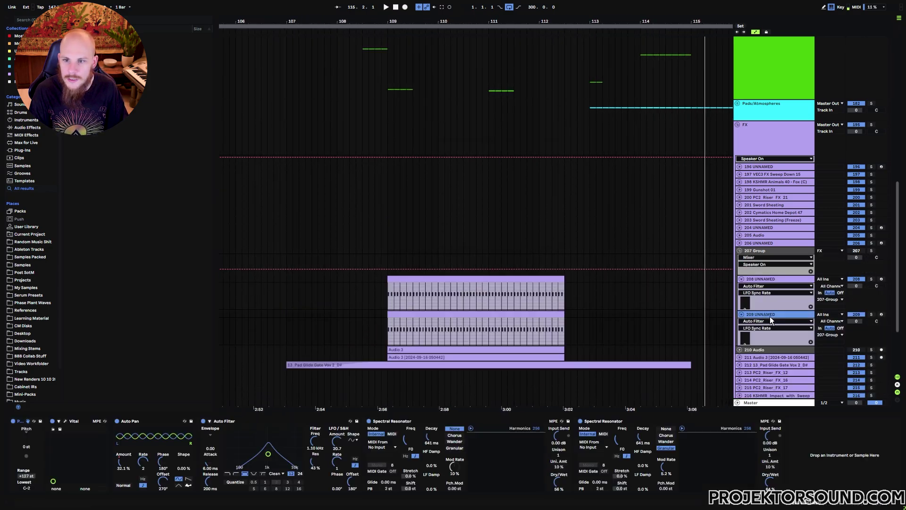
- Solo 207 Group and play it from just before its clips at bar 109
{"action": "left_click", "coordinate": [871, 250]}
{"action": "left_click", "coordinate": [383, 296]}
{"action": "key", "text": "space"}
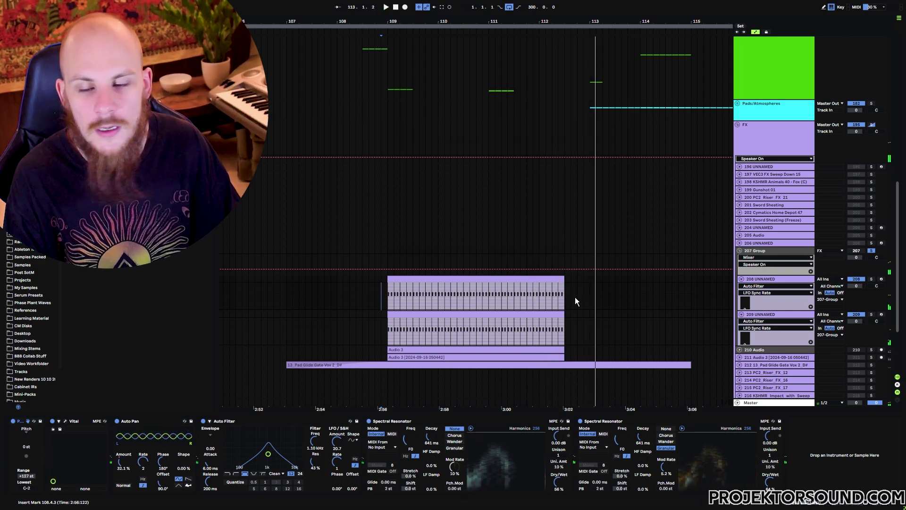
{"action": "key", "text": "space"}
- Expand 210 Audio and 211 Audio 3, and play each of them soloed from bar 109
{"action": "left_click", "coordinate": [741, 351]}
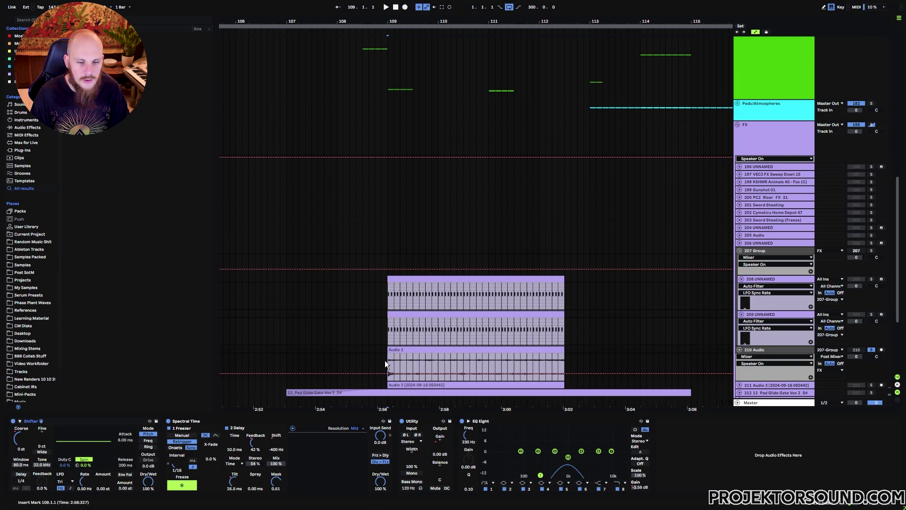
{"action": "key", "text": "space"}
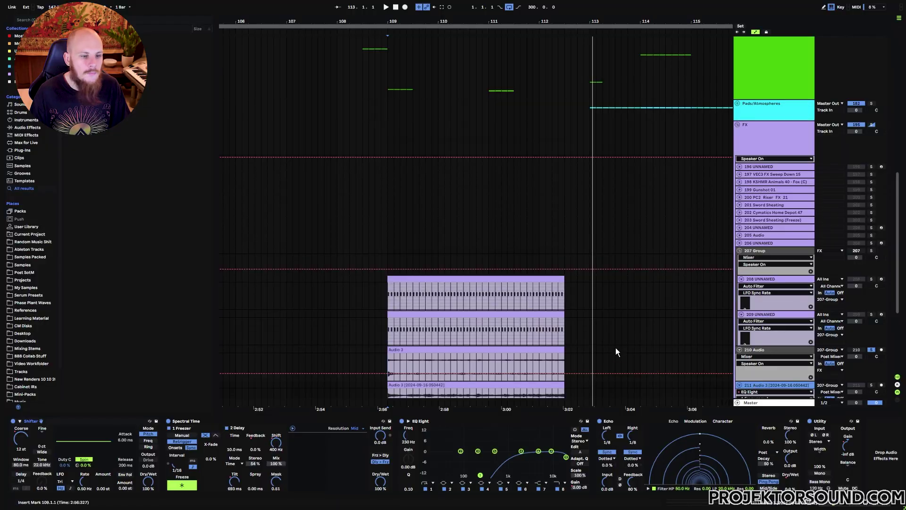
{"action": "scroll", "coordinate": [616, 351], "scroll_direction": "down", "scroll_amount": 3}
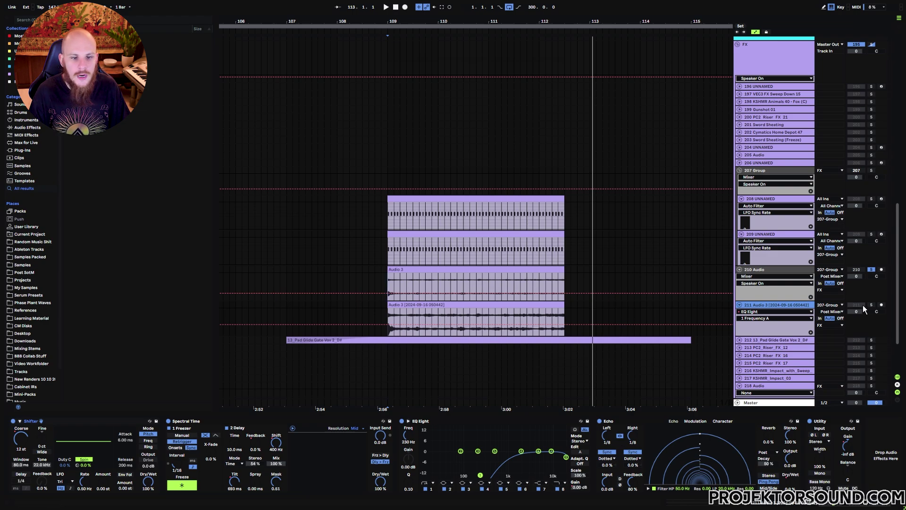
{"action": "left_click", "coordinate": [389, 314]}
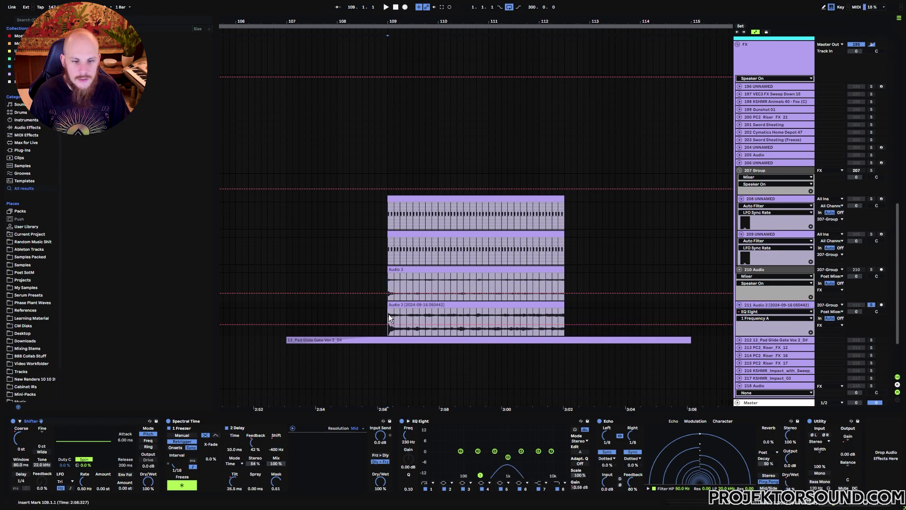
{"action": "key", "text": "space"}
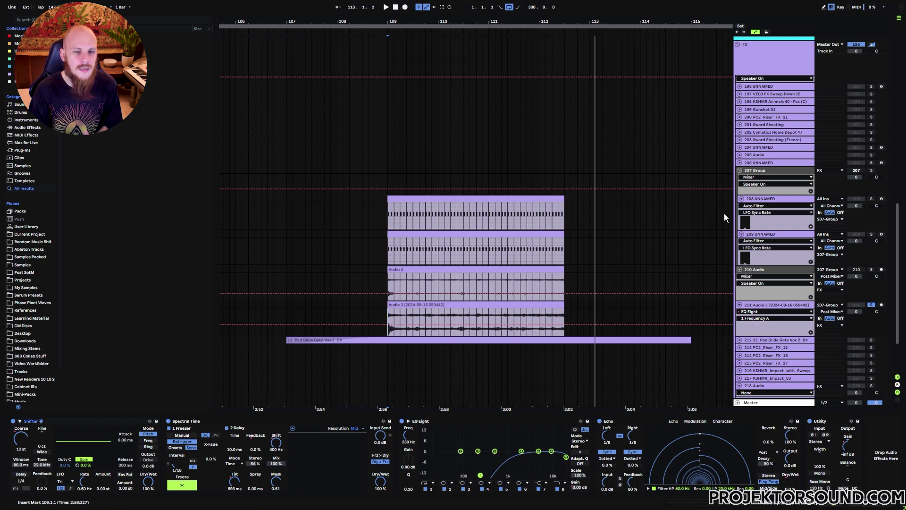
- Compare the device chains of 207 Group, 210 Audio and 211 Audio 3 with the clips feeding them
{"action": "left_click", "coordinate": [779, 171]}
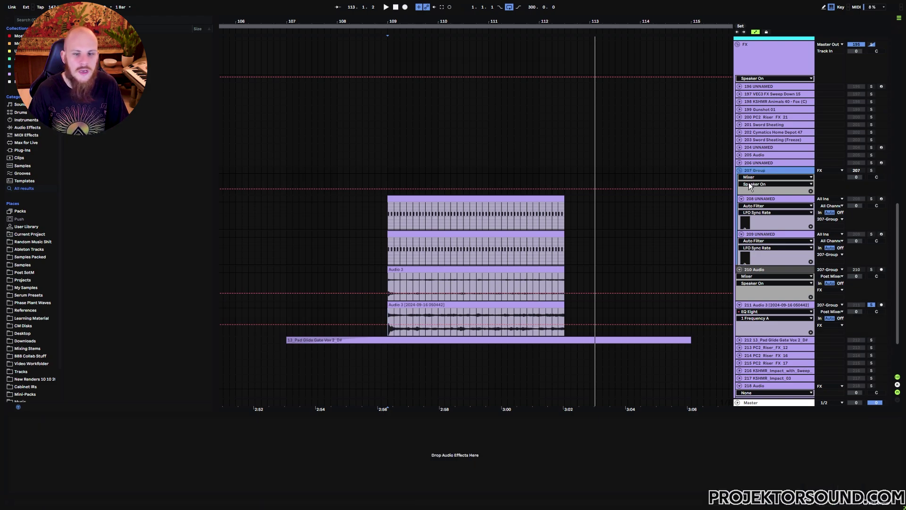
{"action": "left_click", "coordinate": [760, 271]}
{"action": "left_click", "coordinate": [768, 306]}
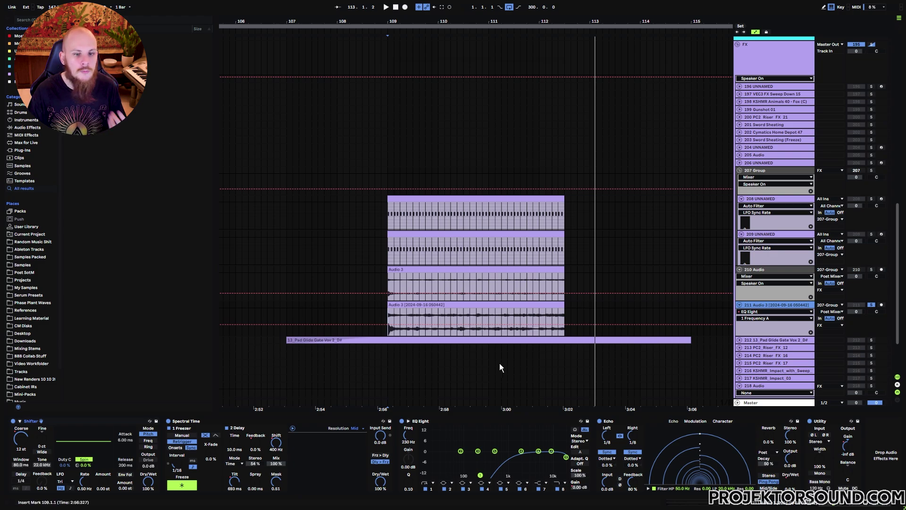
{"action": "left_click", "coordinate": [448, 289]}
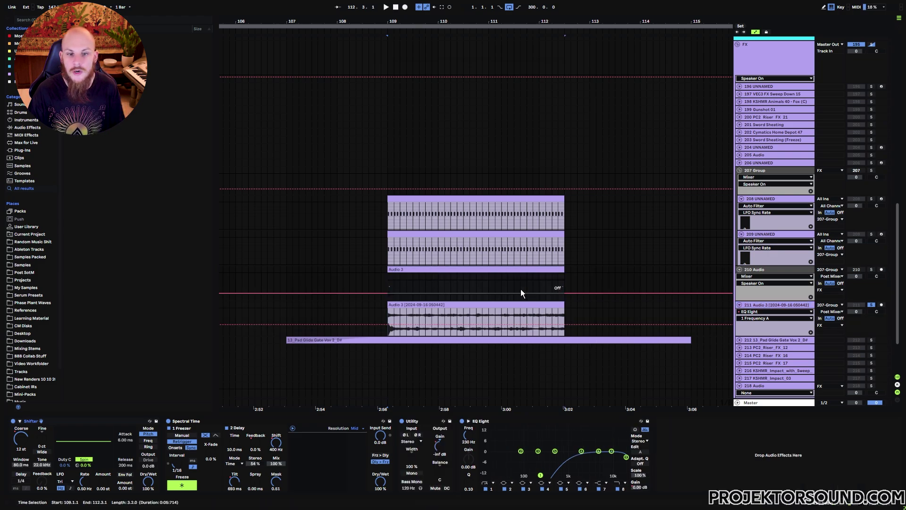
{"action": "left_click", "coordinate": [453, 199]}
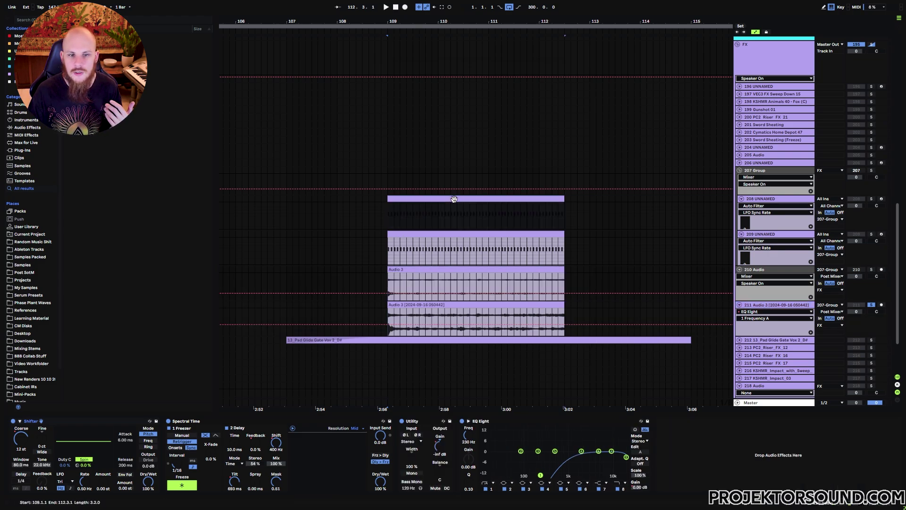
{"action": "left_click", "coordinate": [447, 235]}
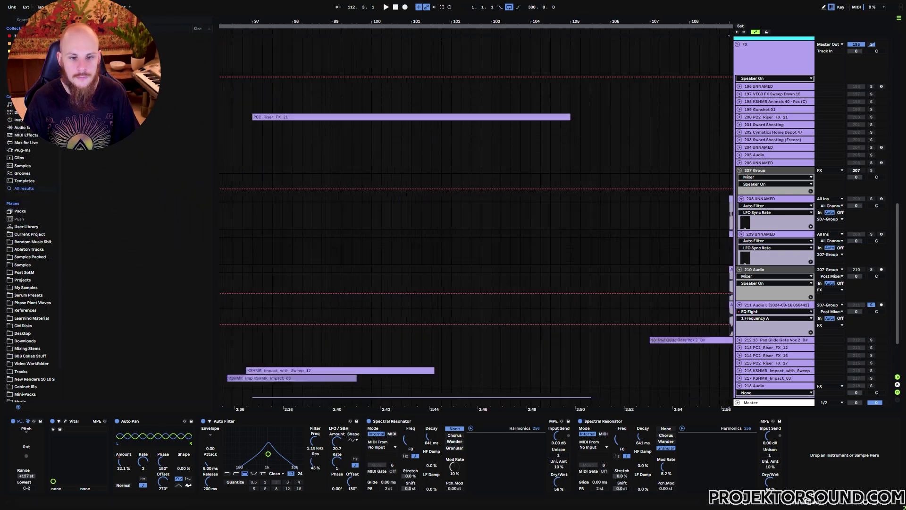
- Fold 207 Group and locate the Sword Sheating and chopped Audio clips in the FX group between bars 26 and 32
{"action": "key", "text": "w"}
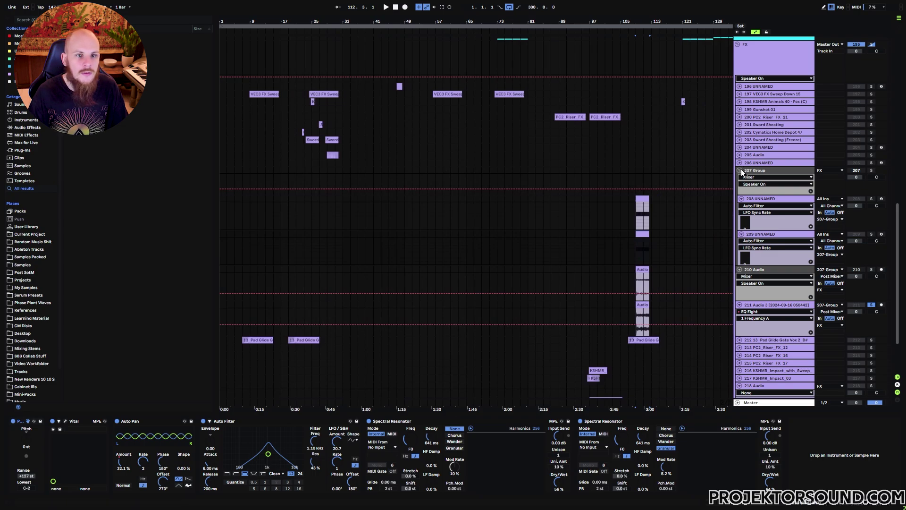
{"action": "left_click", "coordinate": [740, 170]}
{"action": "scroll", "coordinate": [333, 255], "scroll_direction": "up", "scroll_amount": 3}
{"action": "left_click_drag", "start_coordinate": [319, 22], "coordinate": [322, 95]}
{"action": "scroll", "coordinate": [350, 206], "scroll_direction": "up", "scroll_amount": 4}
{"action": "scroll", "coordinate": [358, 216], "scroll_direction": "down", "scroll_amount": 4}
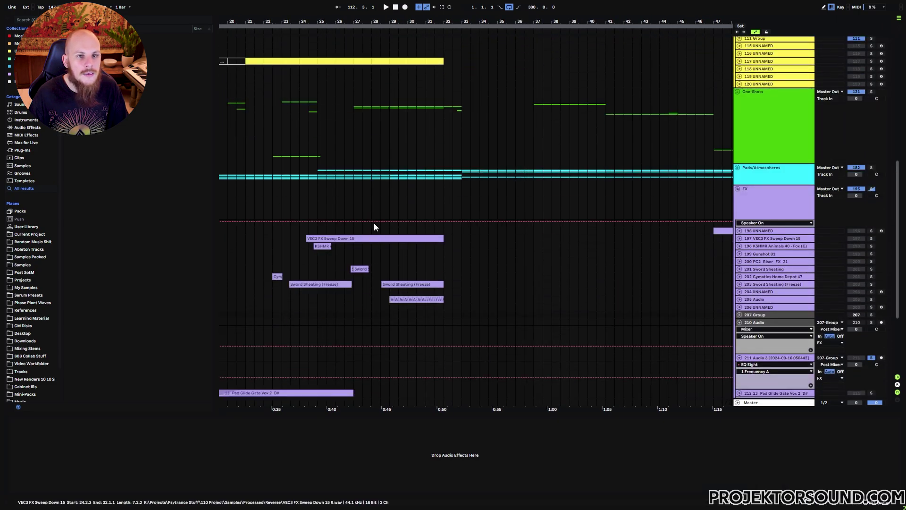
{"action": "left_click_drag", "start_coordinate": [361, 22], "coordinate": [361, 45]}
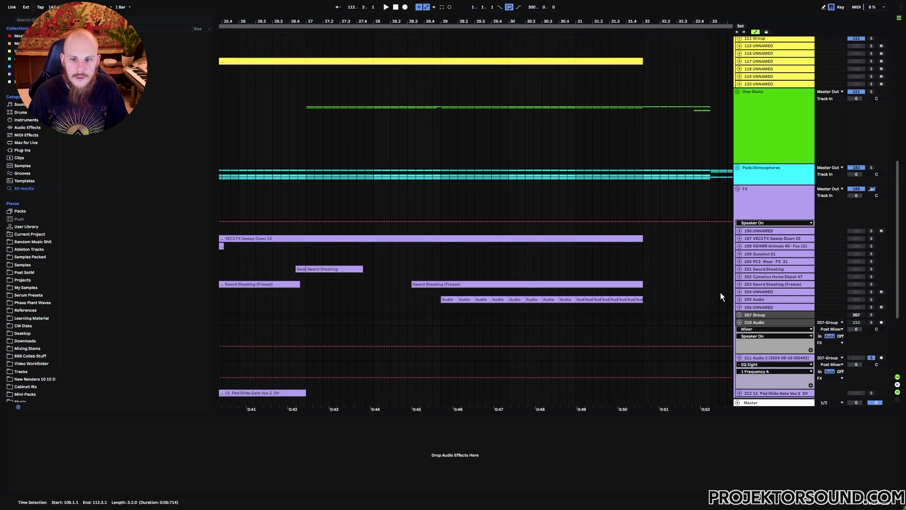
- Expand 205 Audio, 203 Sword Sheating (Freeze) and 201 Sword Sheating, and examine the automation lanes of 201
{"action": "left_click", "coordinate": [739, 300]}
{"action": "left_click", "coordinate": [768, 299]}
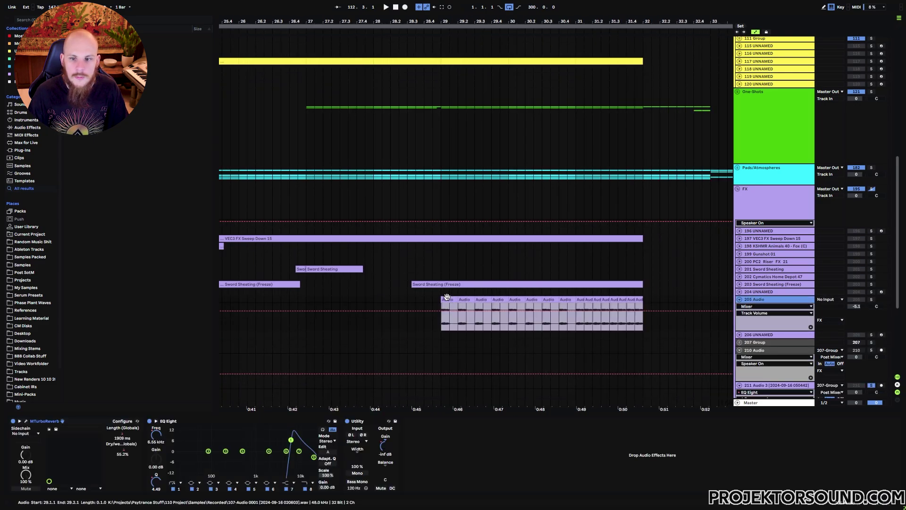
{"action": "left_click", "coordinate": [739, 284]}
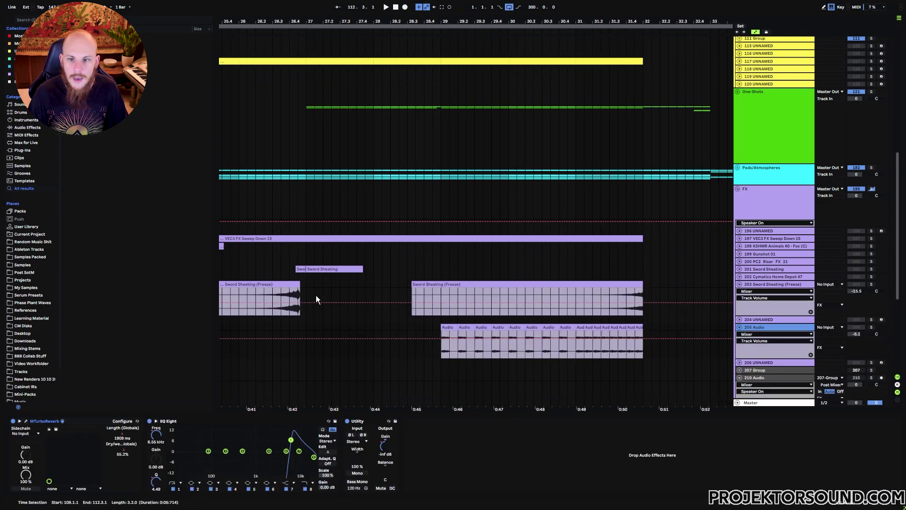
{"action": "left_click", "coordinate": [740, 270]}
{"action": "scroll", "coordinate": [310, 142], "scroll_direction": "down", "scroll_amount": 5}
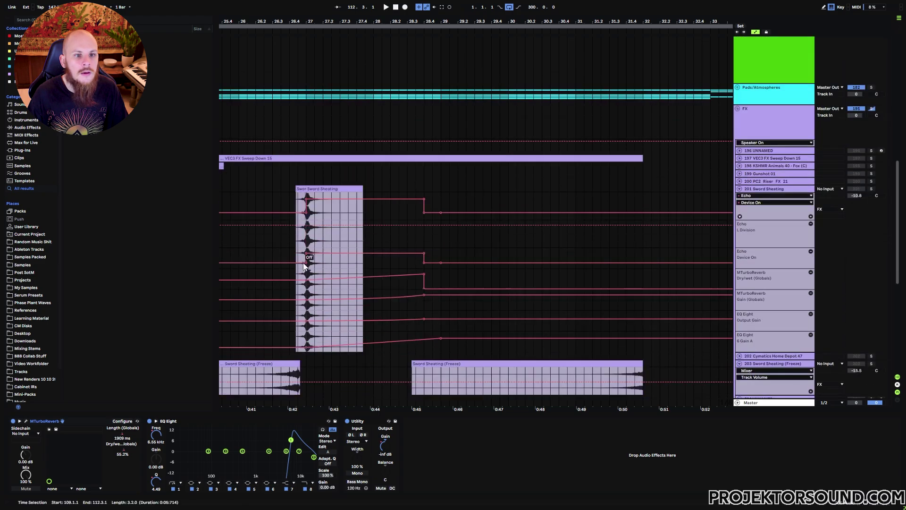
- Solo 201 Sword Sheating and play it from just before its first clip
{"action": "left_click", "coordinate": [872, 125]}
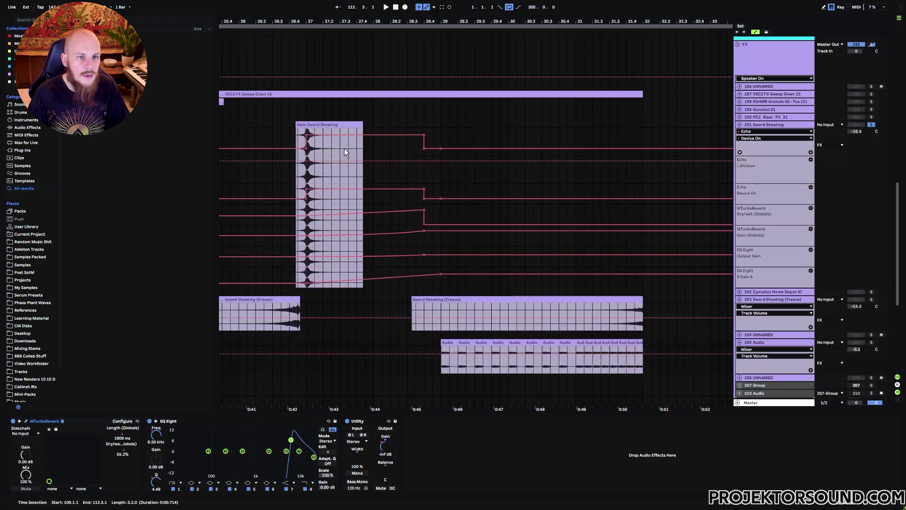
{"action": "left_click", "coordinate": [291, 137]}
{"action": "key", "text": "space"}
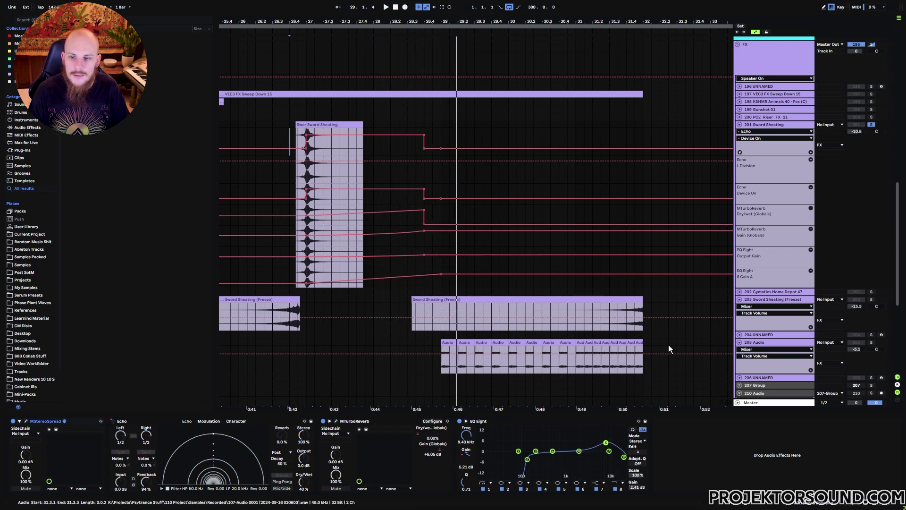
- Solo 205 Audio, highlight its chopped clips up to the end of bar 31, and play them from bar 29
{"action": "left_click", "coordinate": [446, 370]}
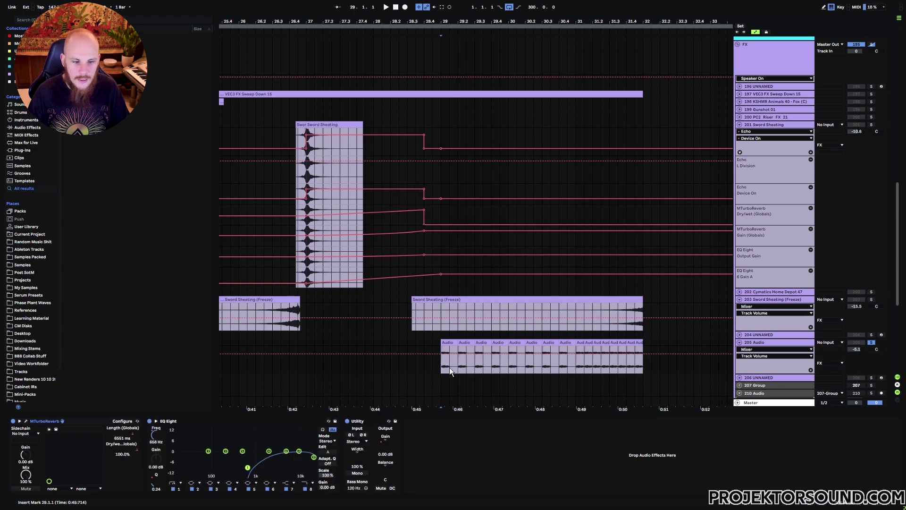
{"action": "left_click_drag", "start_coordinate": [443, 367], "coordinate": [576, 367]}
{"action": "left_click", "coordinate": [433, 367]}
{"action": "left_click_drag", "start_coordinate": [442, 366], "coordinate": [636, 367]}
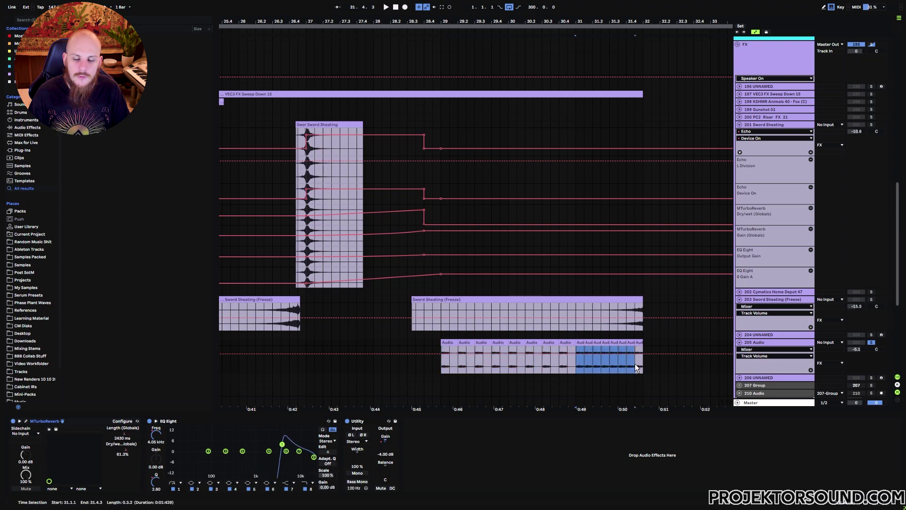
{"action": "left_click", "coordinate": [442, 365]}
{"action": "key", "text": "space"}
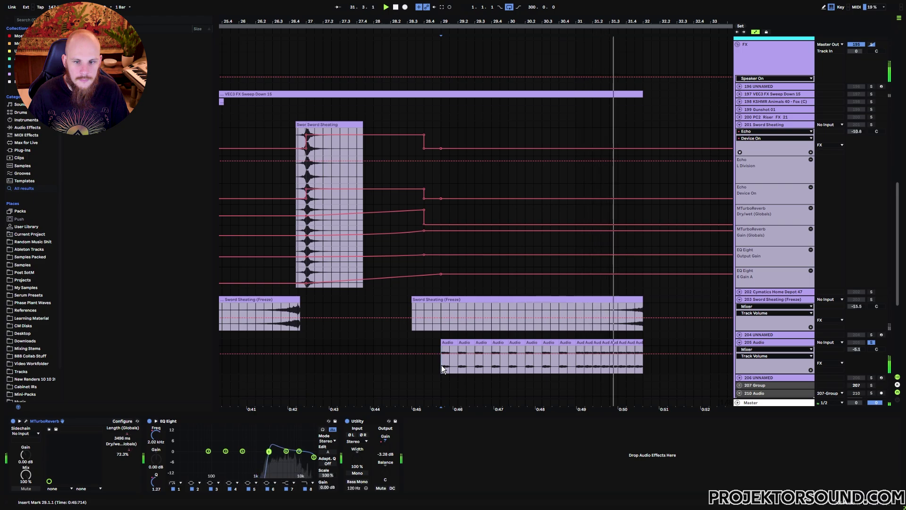
- Solo 203 Sword Sheating (Freeze), and play the end of its second clip and its first clip from bar 26
{"action": "left_click", "coordinate": [871, 300]}
{"action": "left_click", "coordinate": [606, 309]}
{"action": "key", "text": "space"}
{"action": "left_click", "coordinate": [265, 309]}
{"action": "key", "text": "space"}
{"action": "key", "text": "space"}
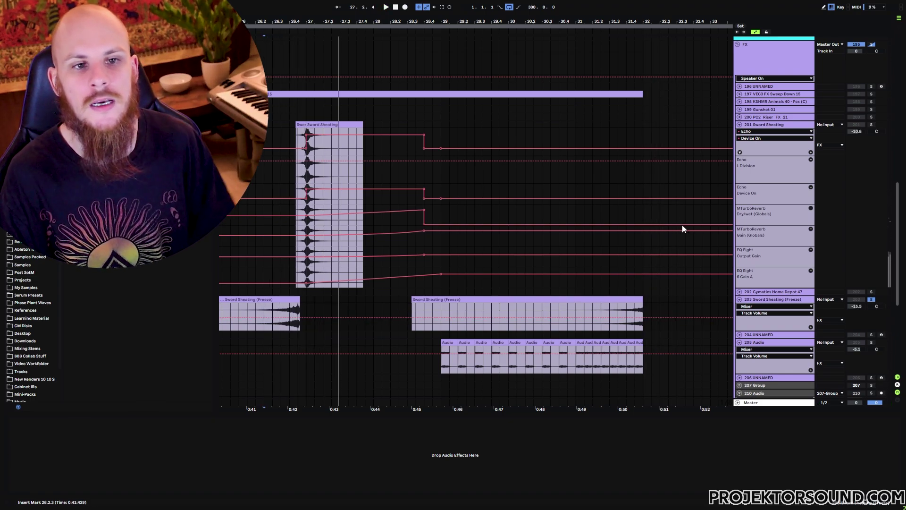
- Fold 201 Sword Sheating, highlight the 205 Audio clips from bar 29 to 32, and show the device chain of 201
{"action": "left_click", "coordinate": [740, 124]}
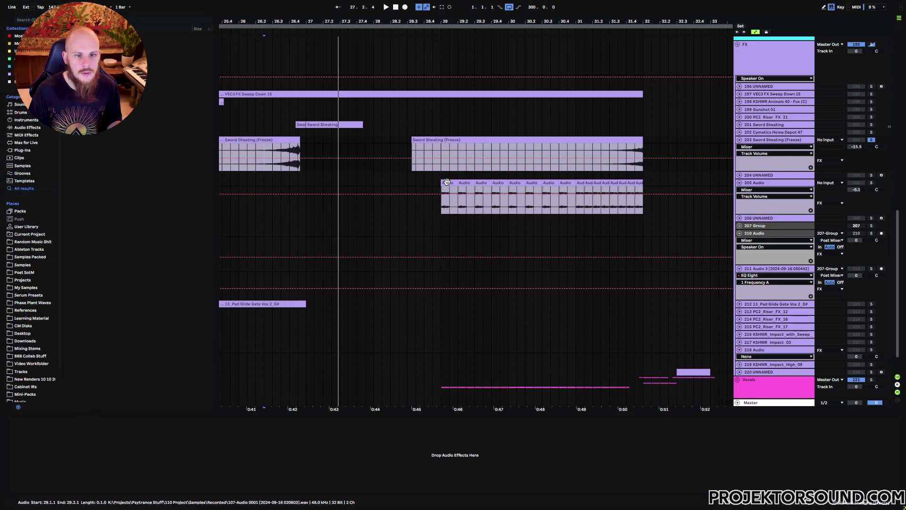
{"action": "left_click_drag", "start_coordinate": [443, 206], "coordinate": [646, 203]}
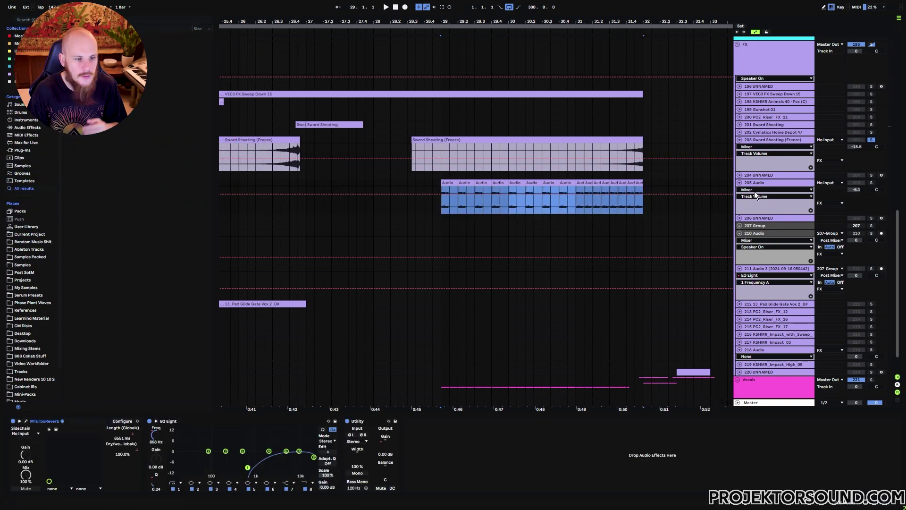
{"action": "left_click", "coordinate": [761, 125]}
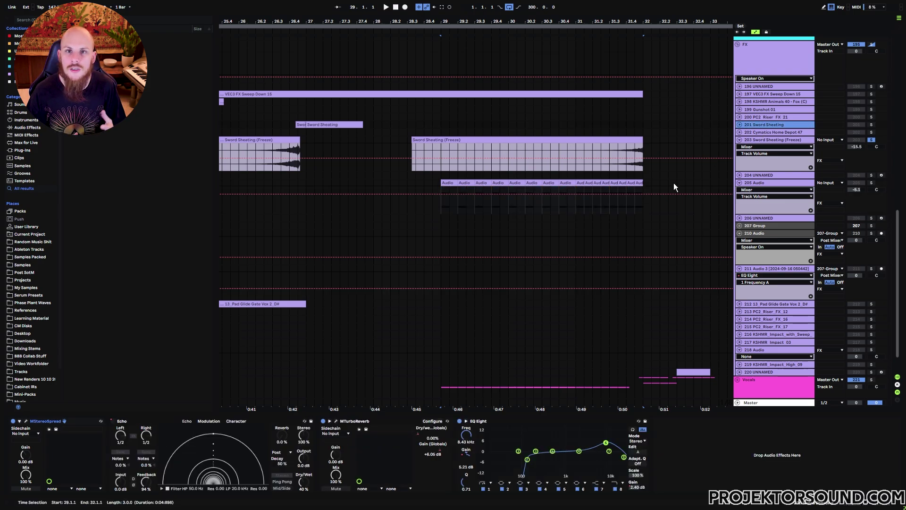
- Solo the whole FX group and play its layers together from bar 25
{"action": "left_click", "coordinate": [872, 45]}
{"action": "left_click_drag", "start_coordinate": [392, 20], "coordinate": [397, 12]}
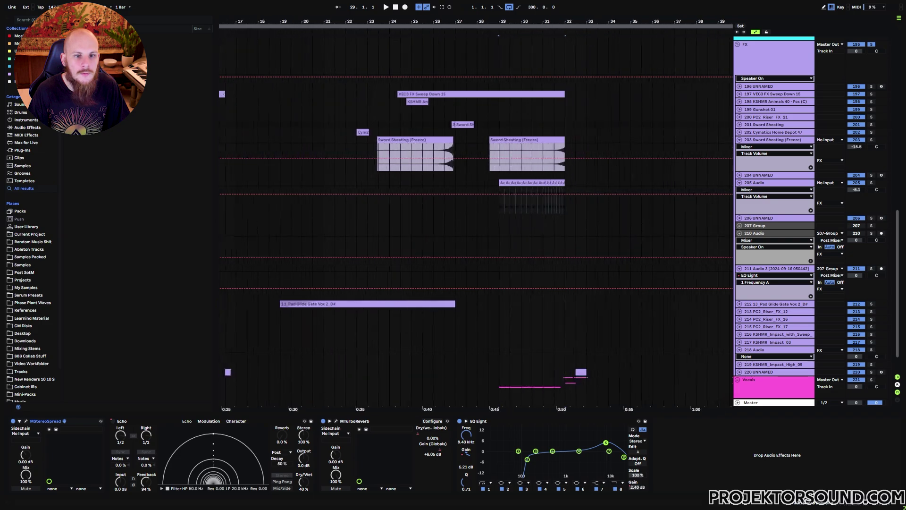
{"action": "left_click", "coordinate": [413, 146]}
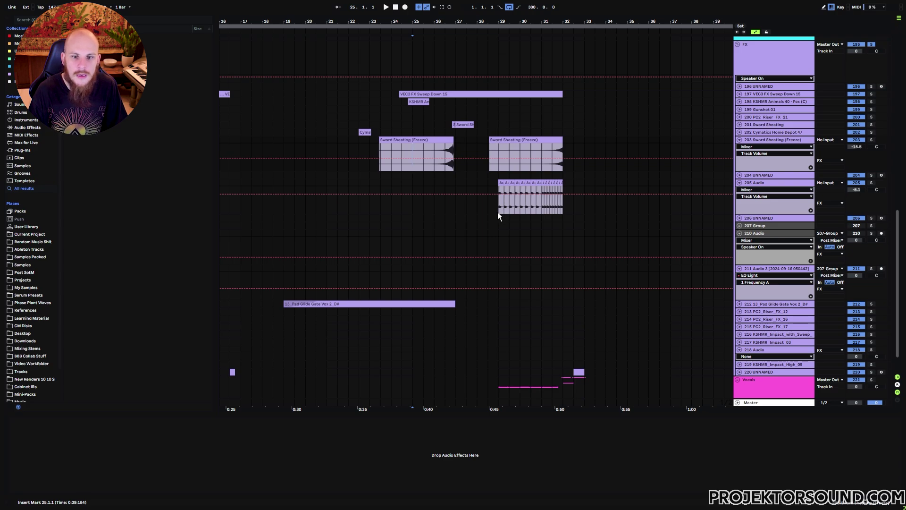
{"action": "key", "text": "space"}
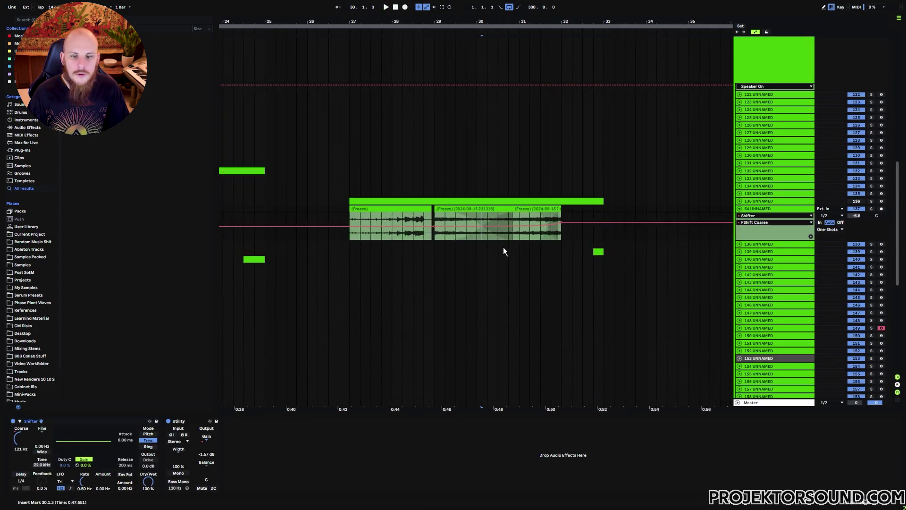
- Highlight the One-Shots (Freeze) clip from 30.4.2 to 31.4 under the Shifter automation, and show its clip details and the adjoining short clip's
{"action": "left_click_drag", "start_coordinate": [536, 23], "coordinate": [536, 38]}
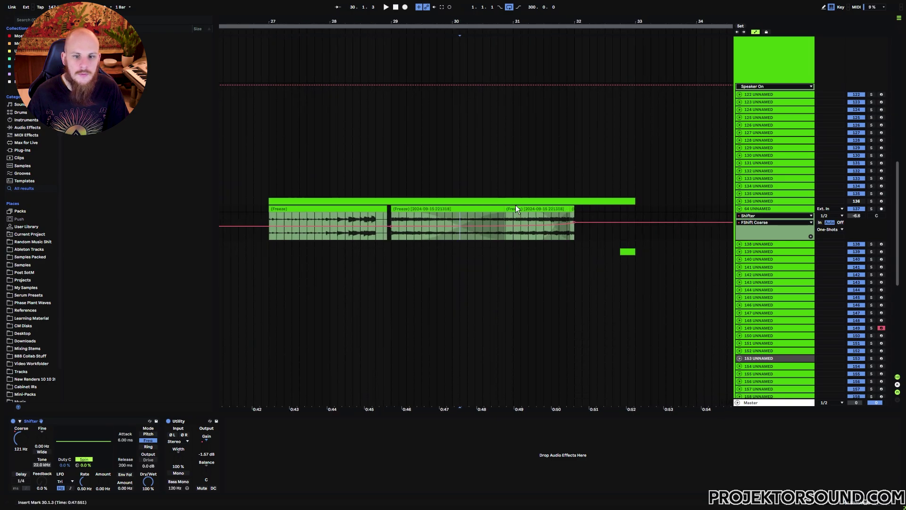
{"action": "left_click", "coordinate": [512, 208]}
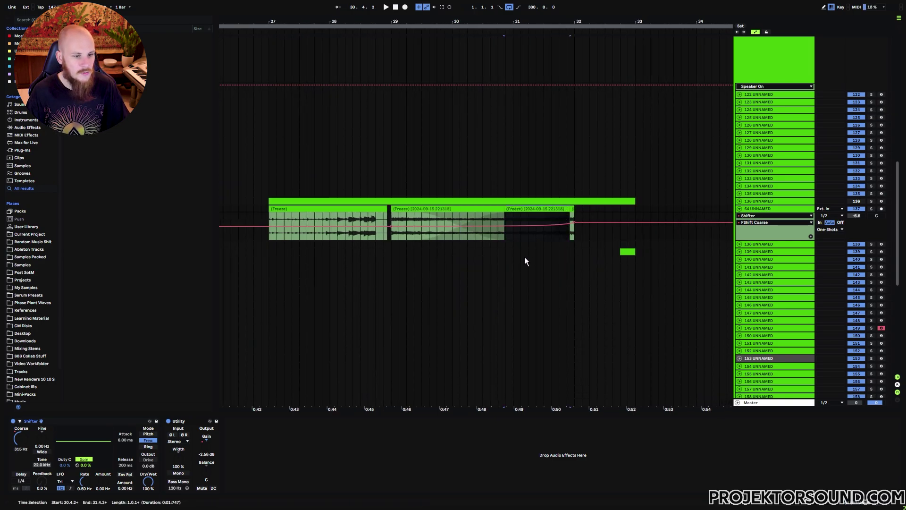
{"action": "key", "text": "shift+Tab"}
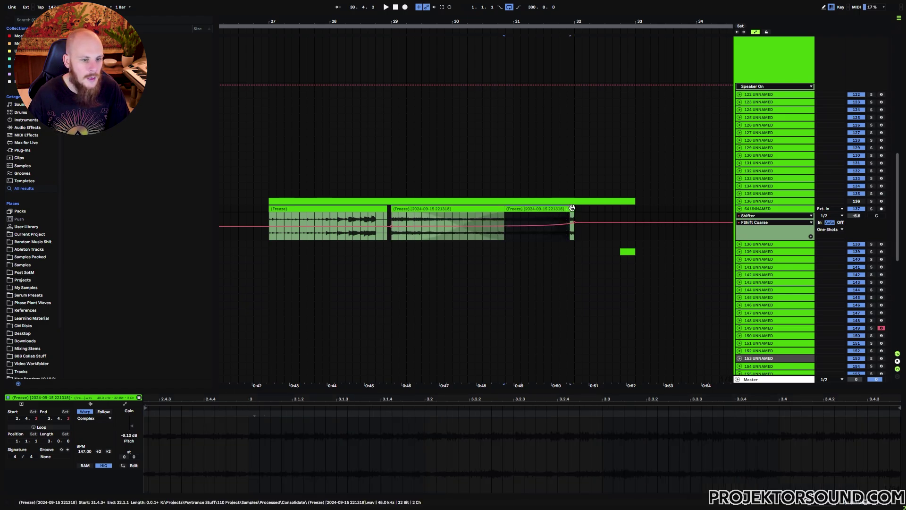
{"action": "key", "text": "Right"}
{"action": "left_click", "coordinate": [531, 209]}
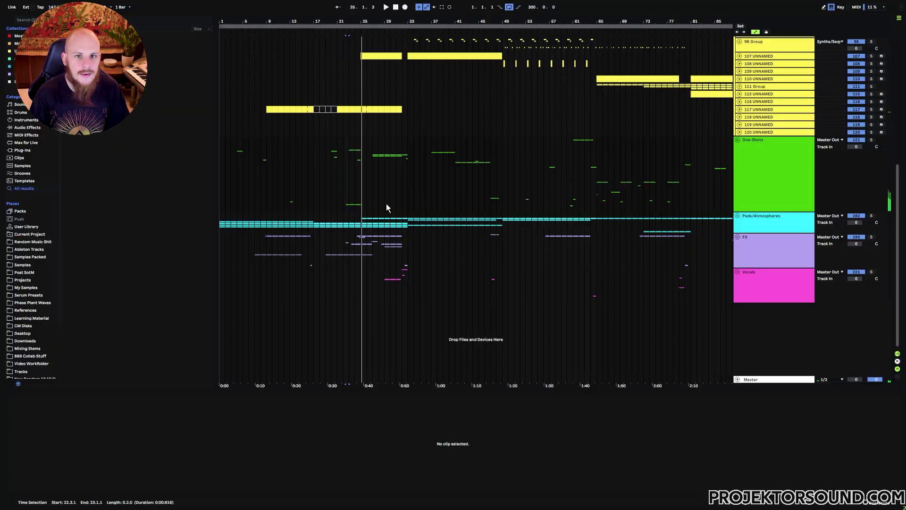
- Fold the Synths/Sequences group
{"action": "scroll", "coordinate": [455, 206], "scroll_direction": "up", "scroll_amount": 4}
{"action": "scroll", "coordinate": [454, 205], "scroll_direction": "up", "scroll_amount": 4}
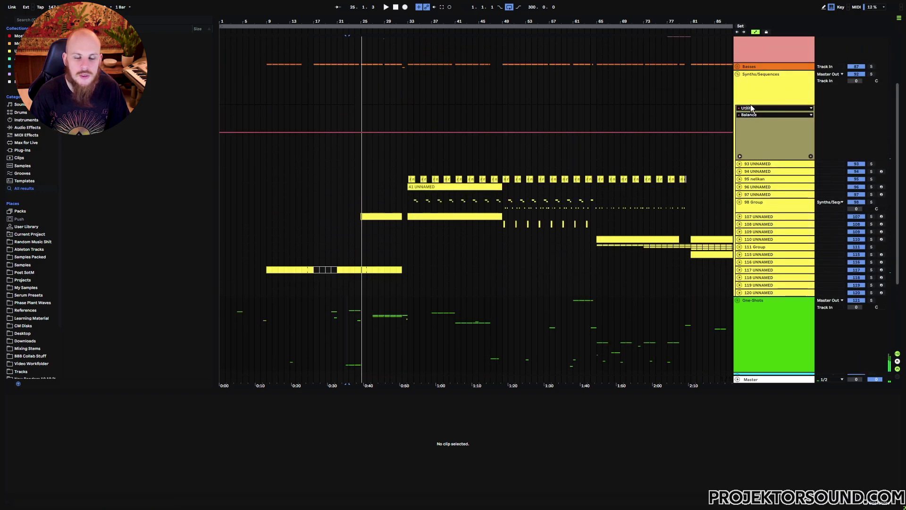
{"action": "left_click", "coordinate": [739, 74]}
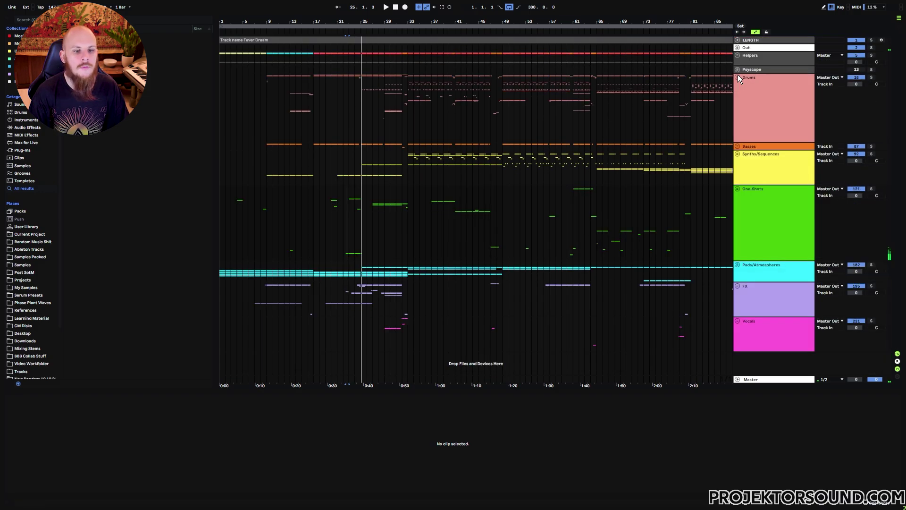
- Unfold and solo the Pads/Atmospheres group, and play it from bar 1
{"action": "left_click", "coordinate": [738, 266]}
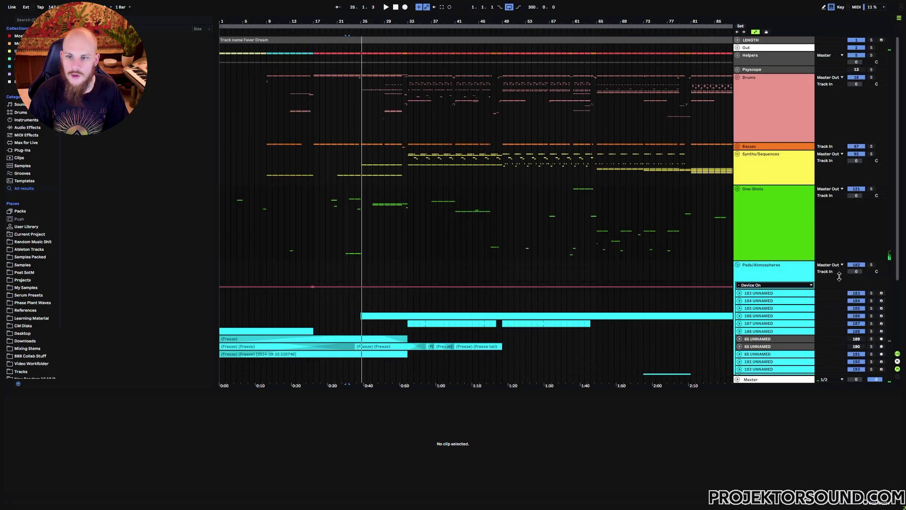
{"action": "left_click", "coordinate": [224, 279]}
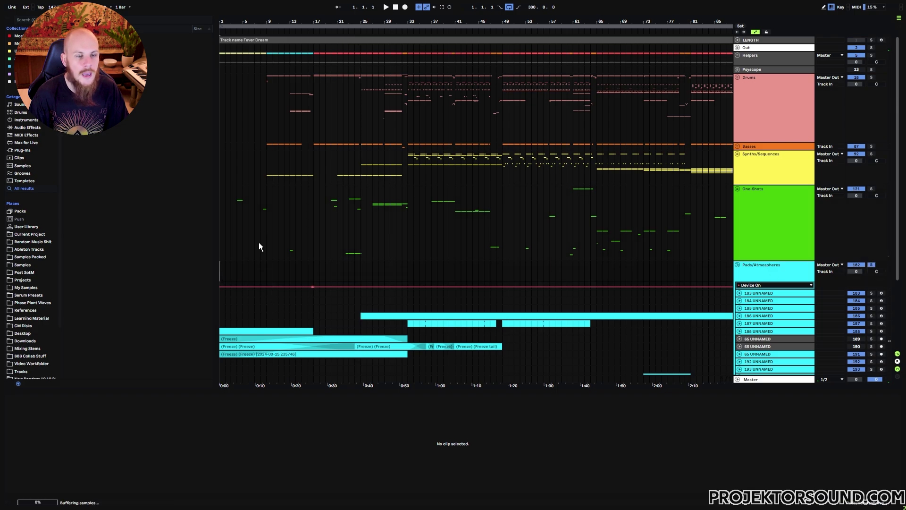
{"action": "key", "text": "space"}
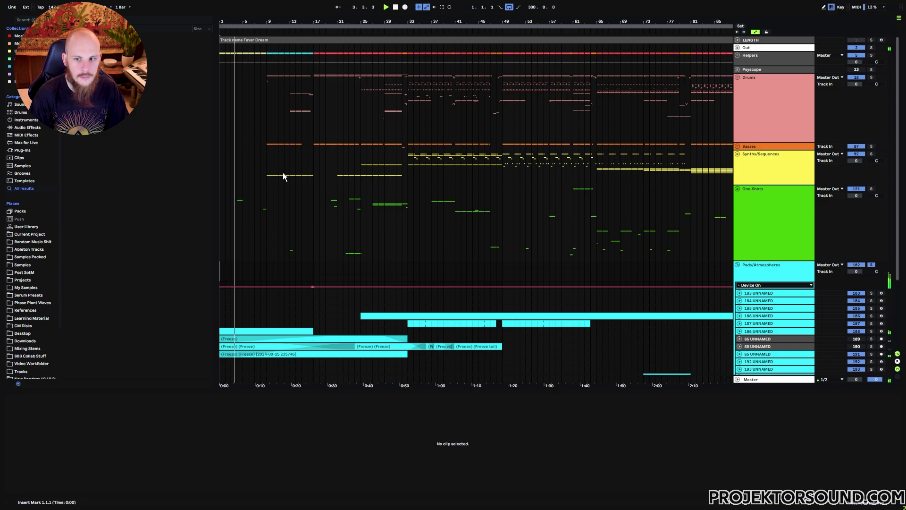
{"action": "scroll", "coordinate": [283, 176], "scroll_direction": "down", "scroll_amount": 3}
{"action": "scroll", "coordinate": [319, 163], "scroll_direction": "up", "scroll_amount": 3}
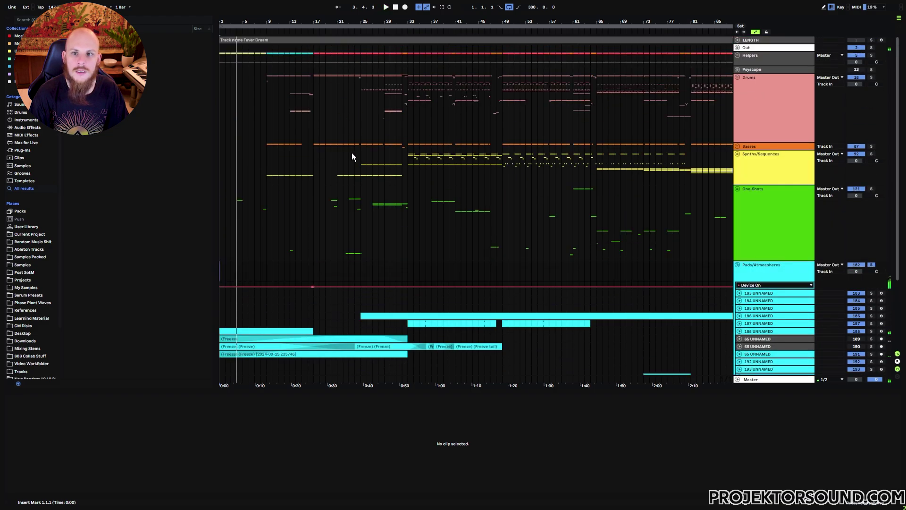
- Unfold the Helpers group, arm the MASTER RECORDING track, and record a short pass of the soloed pads
{"action": "left_click", "coordinate": [737, 56]}
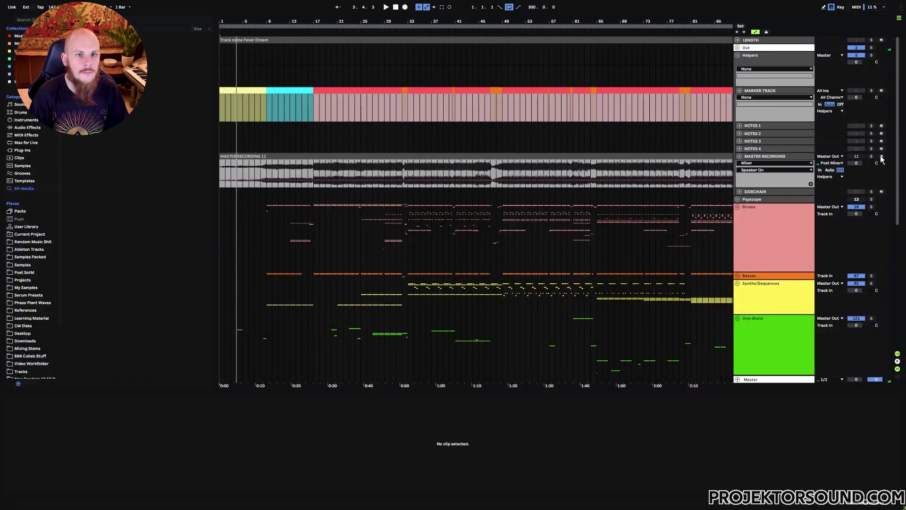
{"action": "left_click", "coordinate": [405, 8]}
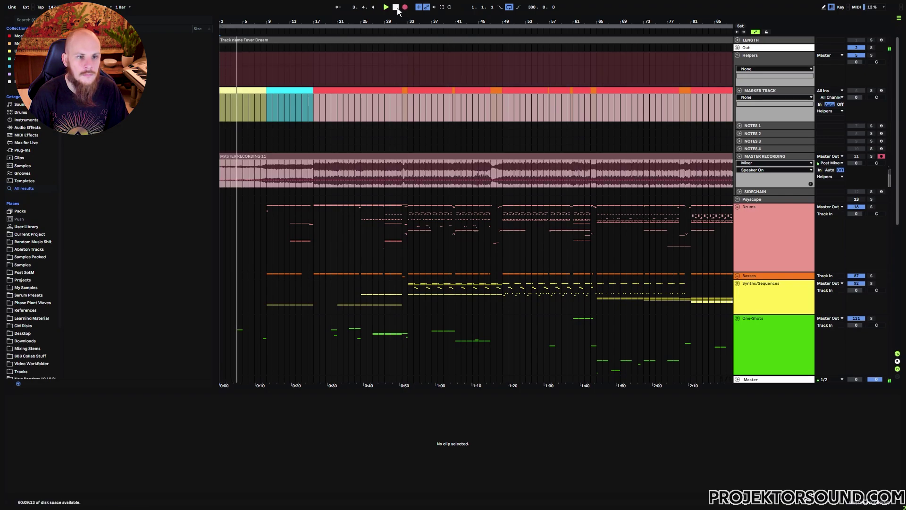
{"action": "left_click", "coordinate": [397, 7]}
- Split out the slice from 3.2.3 to 3.3.1 of the new master recording and copy it
{"action": "left_click_drag", "start_coordinate": [231, 17], "coordinate": [369, 157]}
{"action": "left_click", "coordinate": [361, 168]}
{"action": "key", "text": "ctrl+e"}
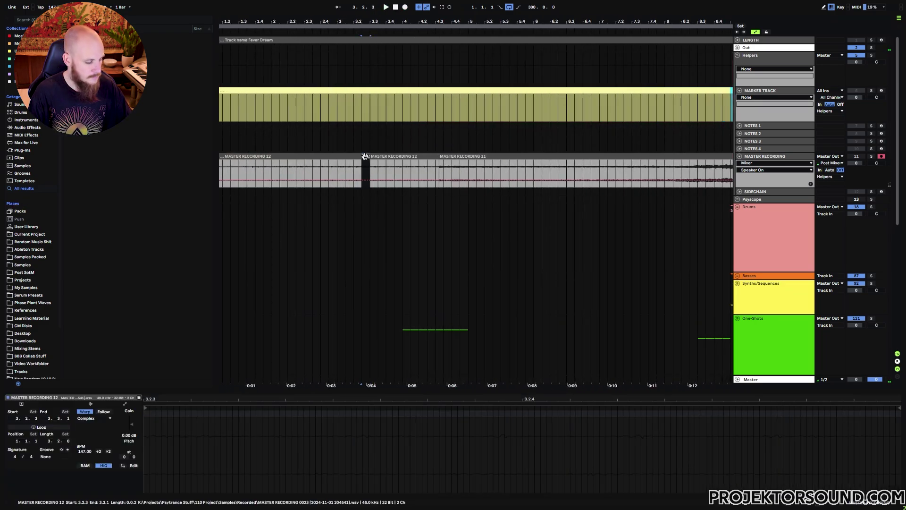
- Insert an audio track below track 130 in the One-Shots group and paste the recorded slice at 3.4.3
{"action": "scroll", "coordinate": [435, 245], "scroll_direction": "down", "scroll_amount": 10}
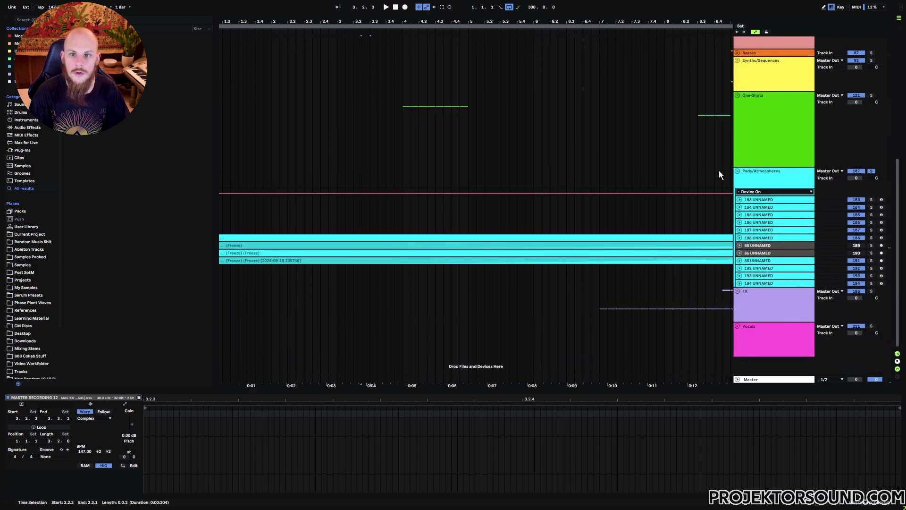
{"action": "left_click", "coordinate": [739, 97]}
{"action": "left_click", "coordinate": [760, 239]}
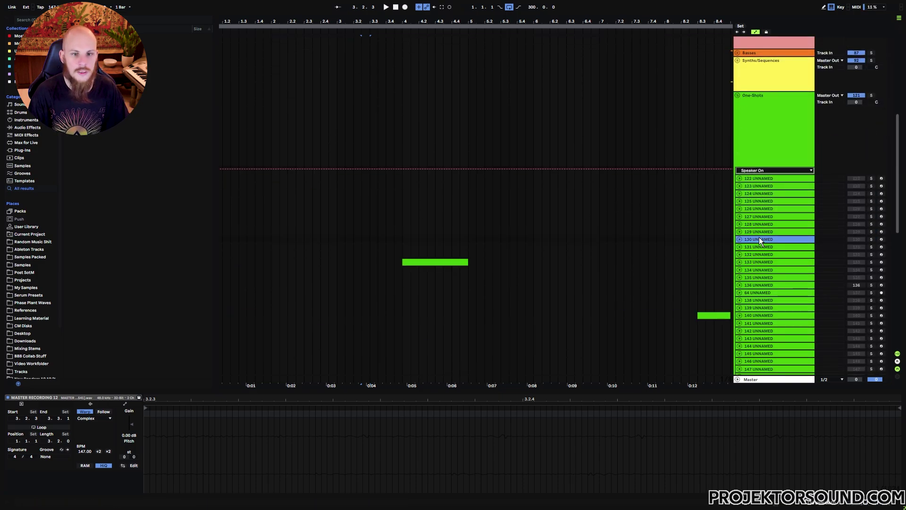
{"action": "key", "text": "ctrl+t"}
{"action": "left_click", "coordinate": [395, 255]}
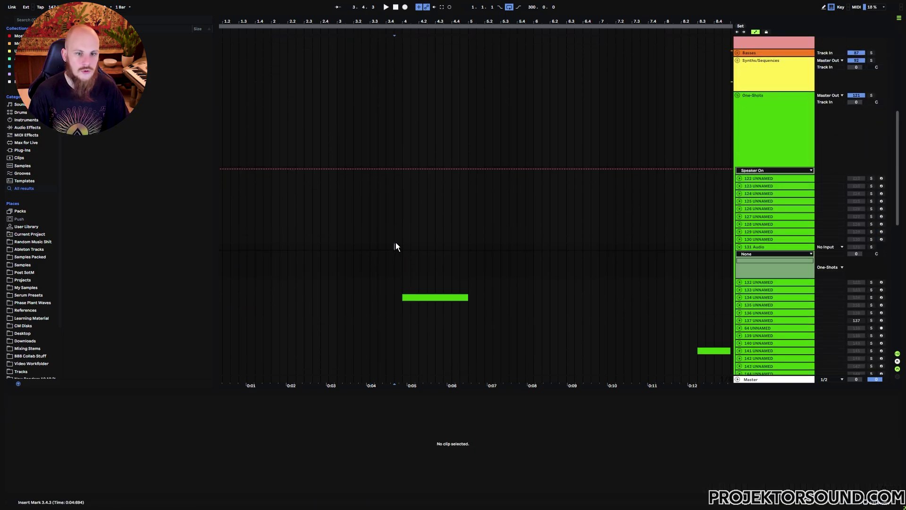
{"action": "key", "text": "ctrl+v"}
{"action": "left_click", "coordinate": [444, 251]}
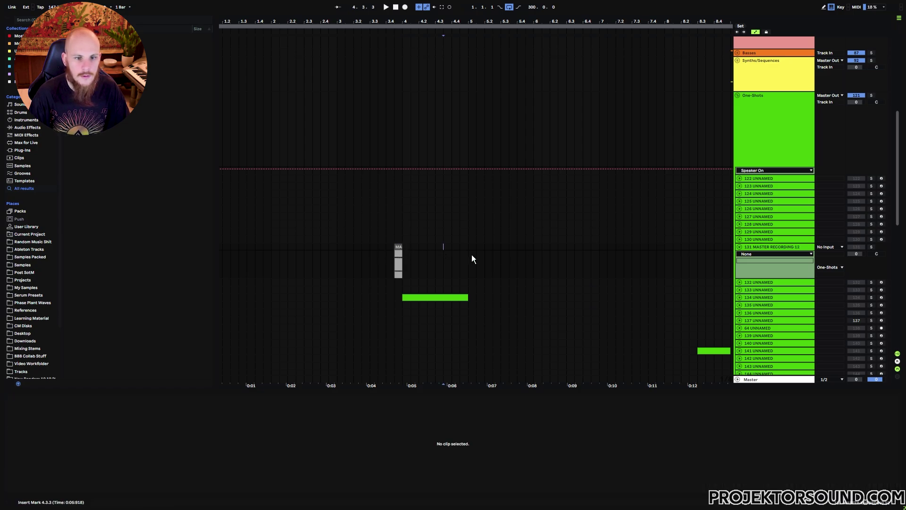
- Raise the pasted slice's gain and add an EQ Eight with a low cut, a boost near 4.17 kHz and a -5.08 dB dip at 400 Hz
{"action": "left_click", "coordinate": [397, 246]}
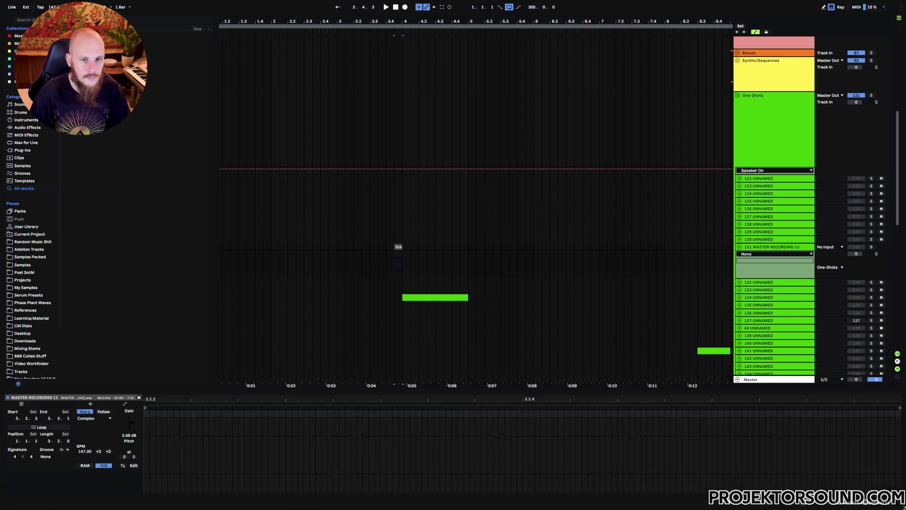
{"action": "right_click", "coordinate": [400, 259]}
{"action": "left_click", "coordinate": [437, 431]}
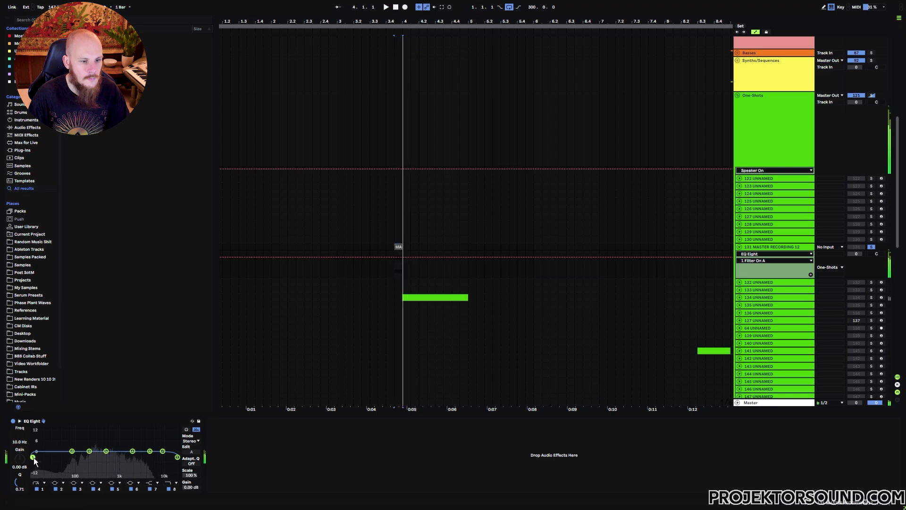
{"action": "left_click_drag", "start_coordinate": [33, 457], "coordinate": [61, 458]}
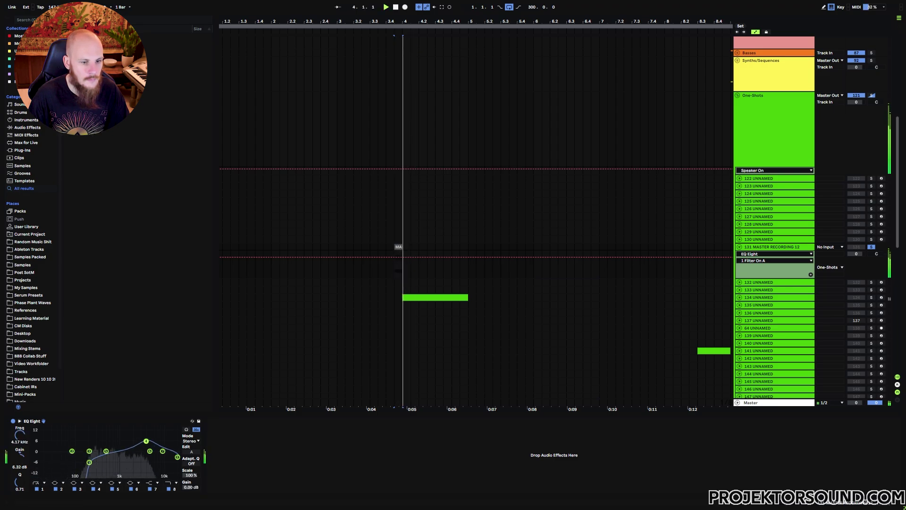
{"action": "left_click_drag", "start_coordinate": [146, 441], "coordinate": [102, 460]}
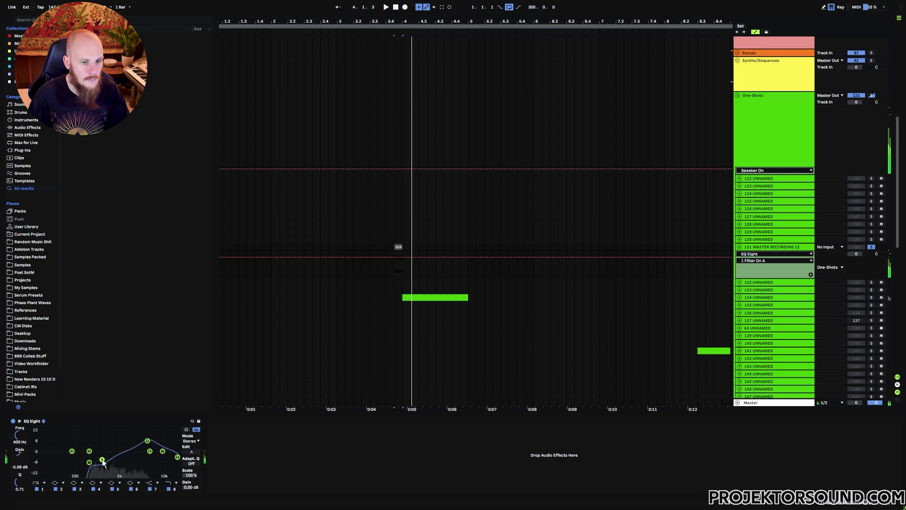
- Add a Saturator before the EQ Eight with 13.1 dB Drive, -12.3 dB Output, Soft Clip on and 21.4 % Dry/Wet
{"action": "right_click", "coordinate": [268, 475]}
{"action": "left_click", "coordinate": [311, 426]}
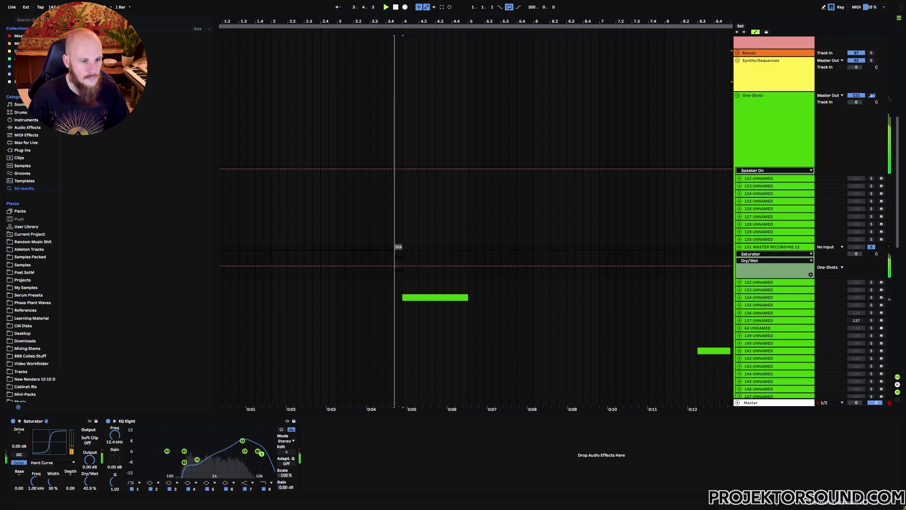
{"action": "left_click_drag", "start_coordinate": [19, 446], "coordinate": [31, 449]}
{"action": "left_click_drag", "start_coordinate": [89, 459], "coordinate": [90, 476]}
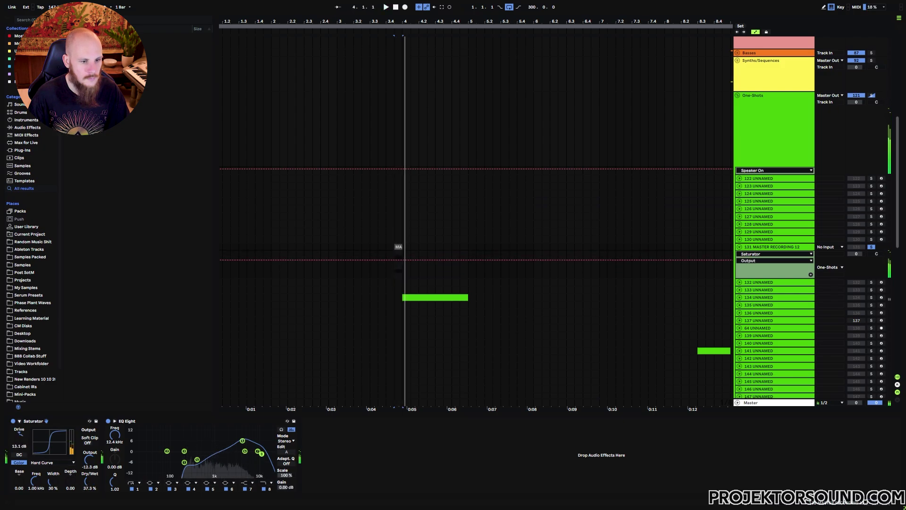
{"action": "left_click", "coordinate": [87, 443]}
{"action": "mouse_move", "coordinate": [88, 481]}
{"action": "left_mouse_down"}
{"action": "mouse_move", "coordinate": [88, 493]}
{"action": "mouse_move", "coordinate": [88, 481]}
{"action": "left_mouse_up"}
- Add EchoBoy Jr. after the EQ Eight, set it to a dotted 1/8 echo in Wide mode, and close its window
{"action": "left_click", "coordinate": [347, 465]}
{"action": "right_click", "coordinate": [361, 462]}
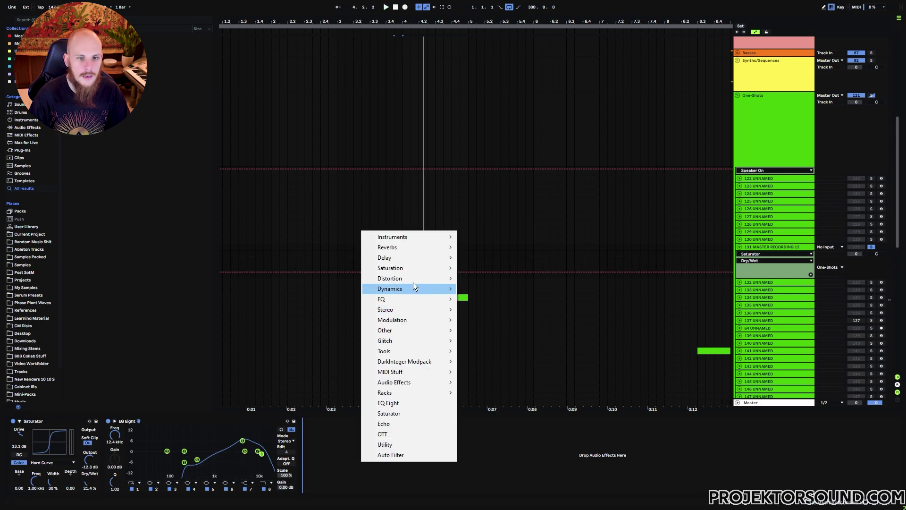
{"action": "left_click", "coordinate": [496, 333]}
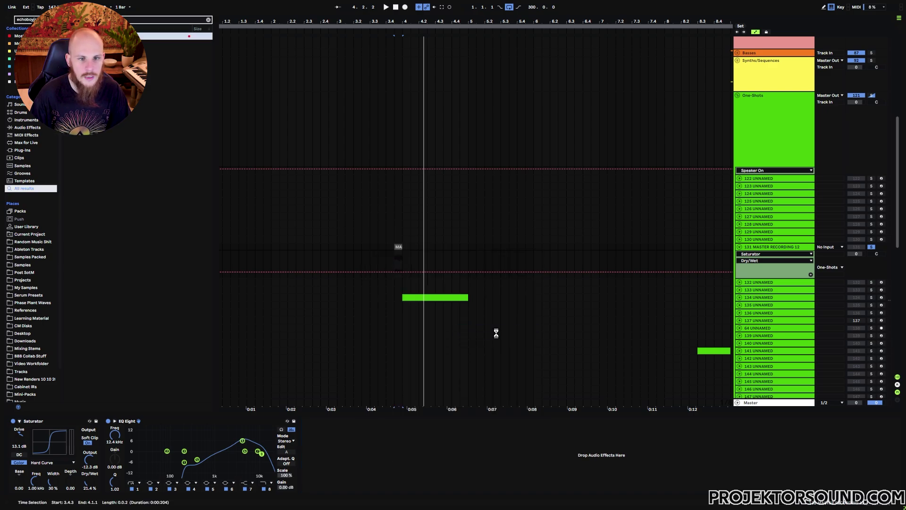
{"action": "left_click_drag", "start_coordinate": [479, 117], "coordinate": [482, 117]}
{"action": "left_click", "coordinate": [345, 163]}
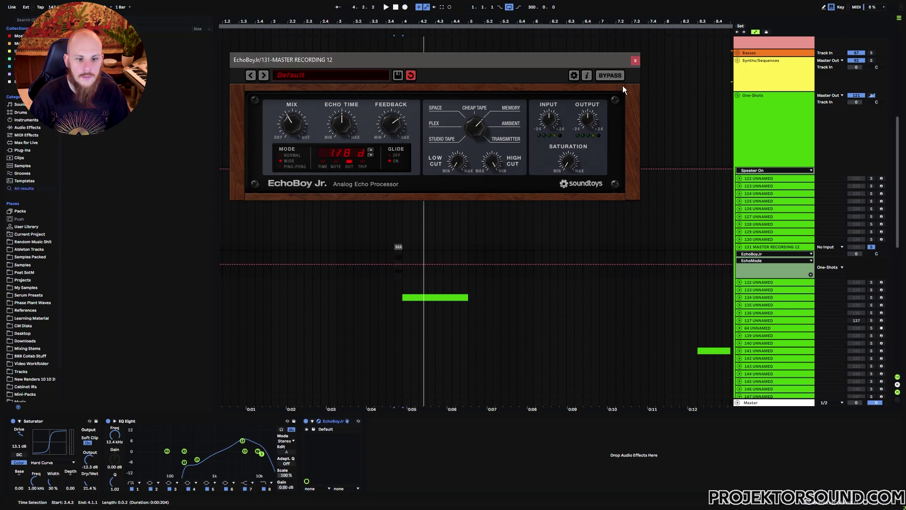
{"action": "left_click", "coordinate": [635, 61]}
- Add MTurboReverb with the Sunrise chamber preset after the echo, lower its Dry/Wet, audition the slice, and close the plug-in window
{"action": "right_click", "coordinate": [423, 442]}
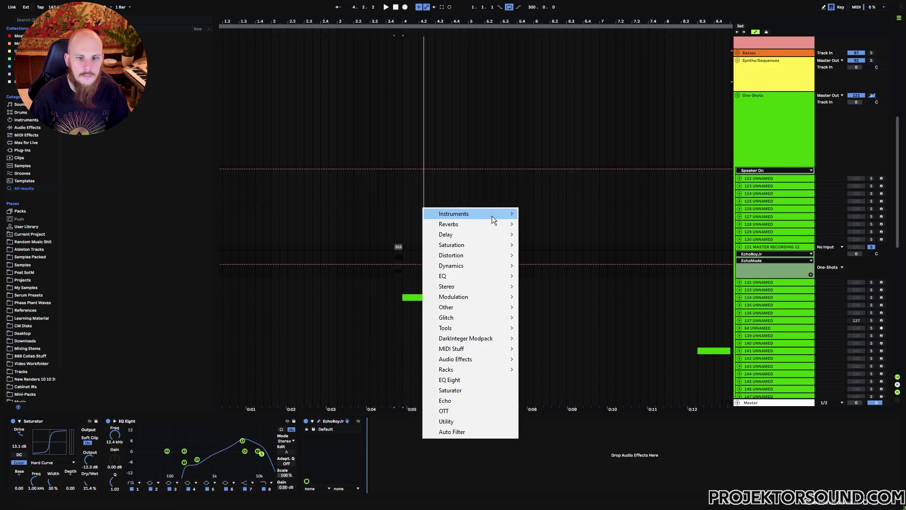
{"action": "mouse_move", "coordinate": [488, 226]}
{"action": "left_click", "coordinate": [574, 244]}
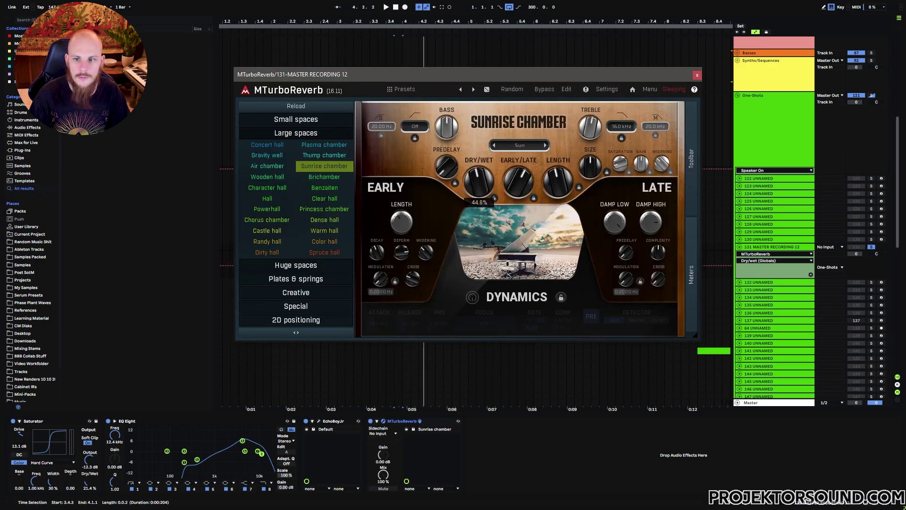
{"action": "key", "text": "space"}
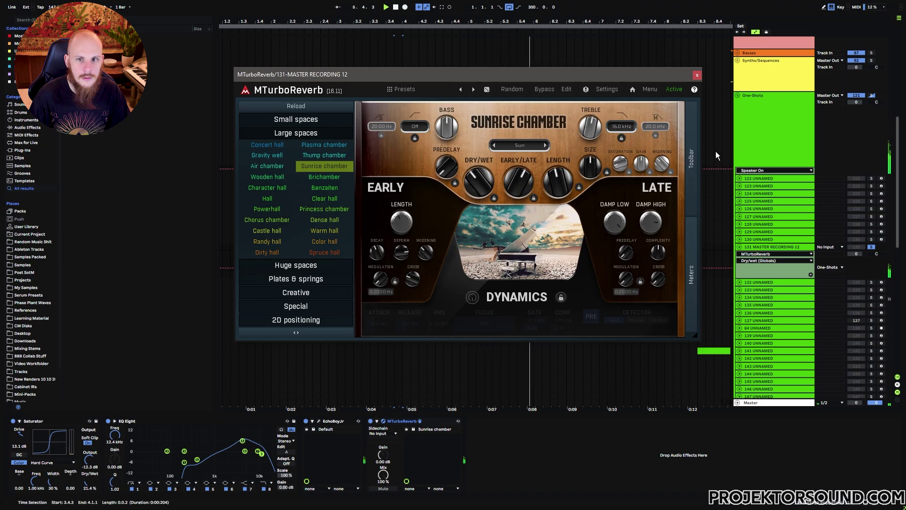
{"action": "left_click", "coordinate": [697, 76]}
- Unsolo track 131 MASTER RECORDING 12 and play the slice in the full arrangement from bar 3
{"action": "left_click", "coordinate": [871, 247]}
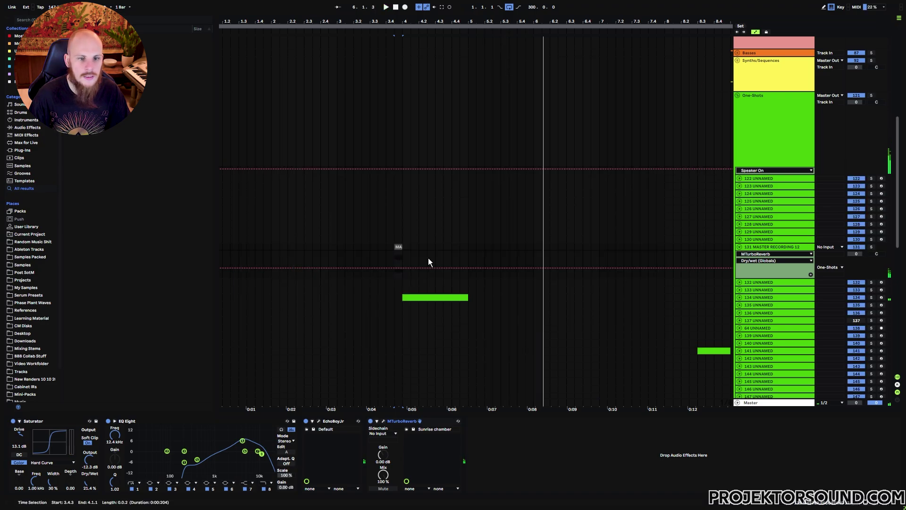
{"action": "left_click", "coordinate": [344, 248]}
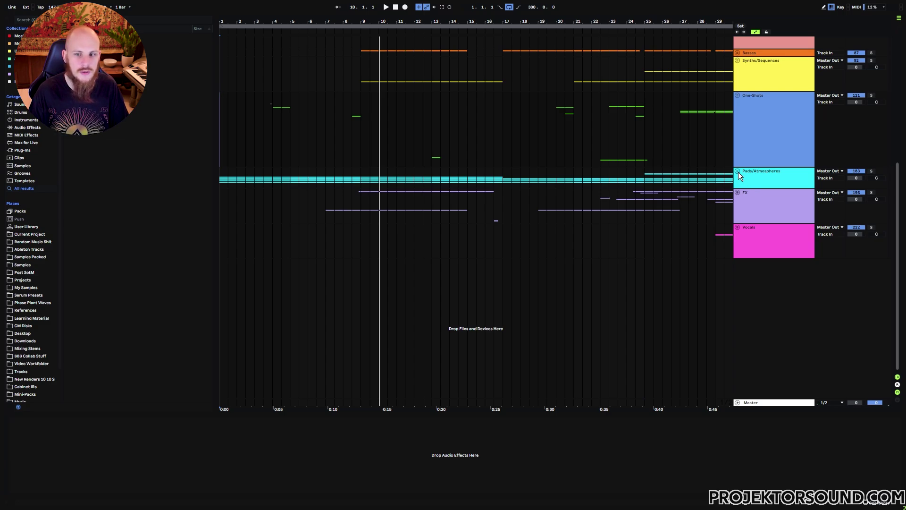
- Unfold the Pads/Atmospheres group, expand and solo the Vital track 188 UNNAMED, and audition it from bar 33
{"action": "left_click", "coordinate": [738, 171]}
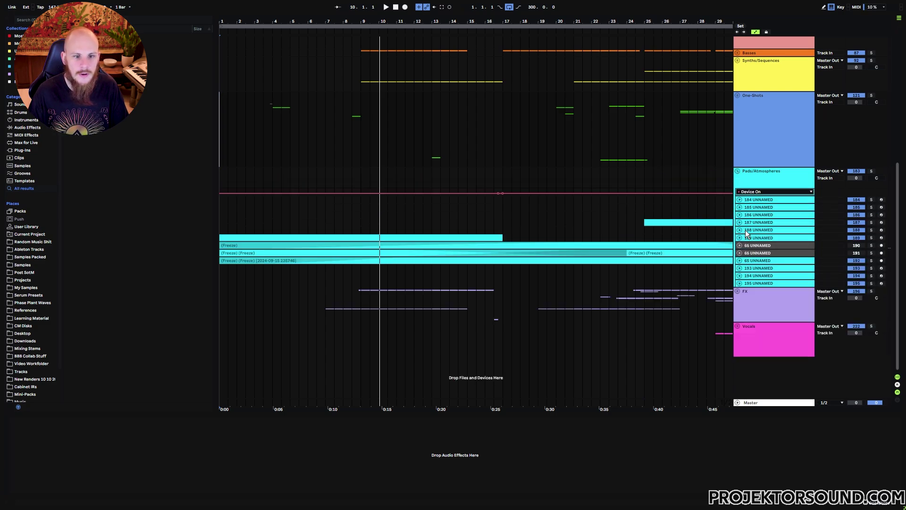
{"action": "scroll", "coordinate": [676, 234], "scroll_direction": "right", "scroll_amount": 10}
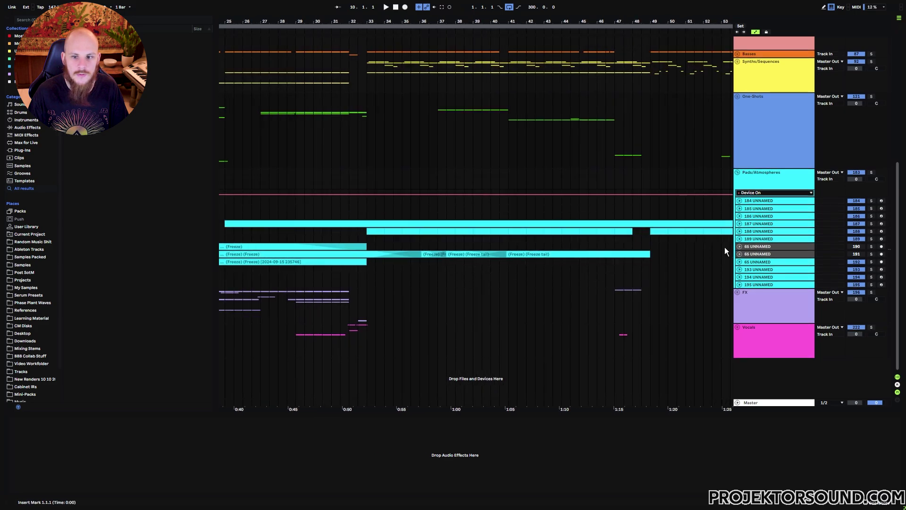
{"action": "left_click", "coordinate": [740, 232]}
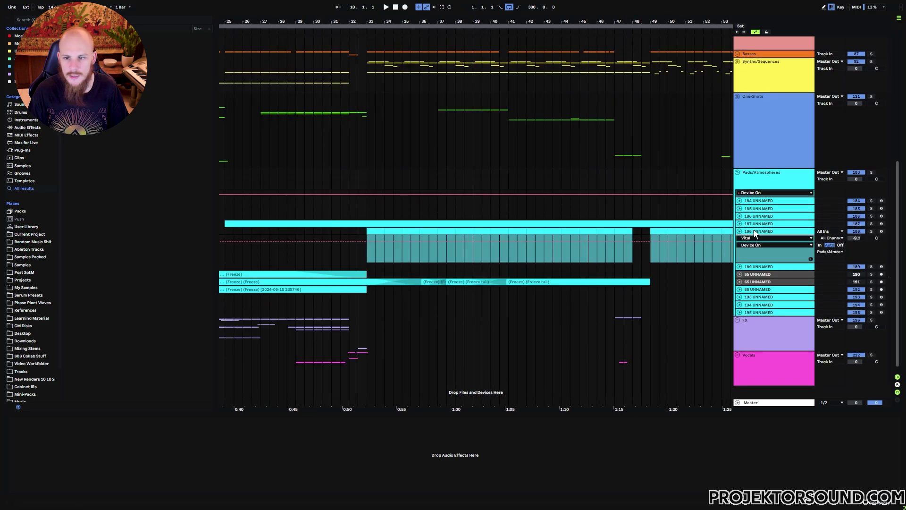
{"action": "left_click", "coordinate": [871, 232]}
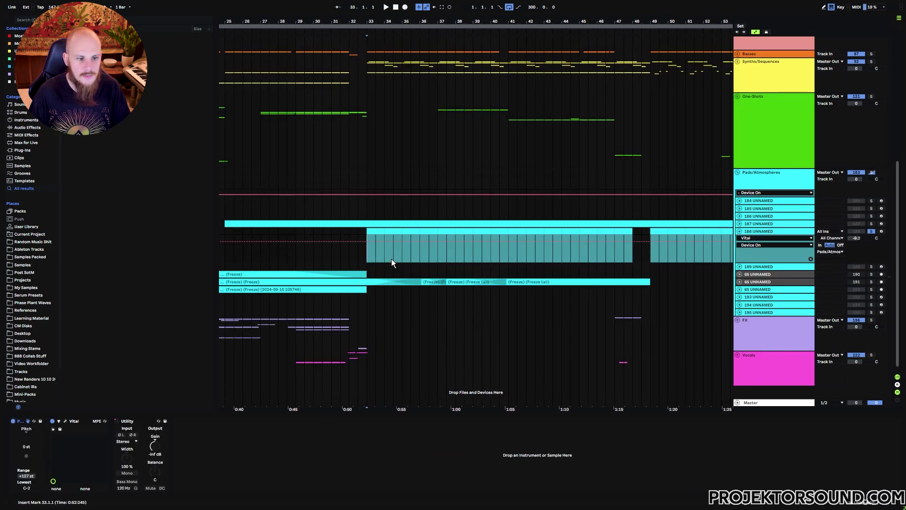
{"action": "key", "text": "space"}
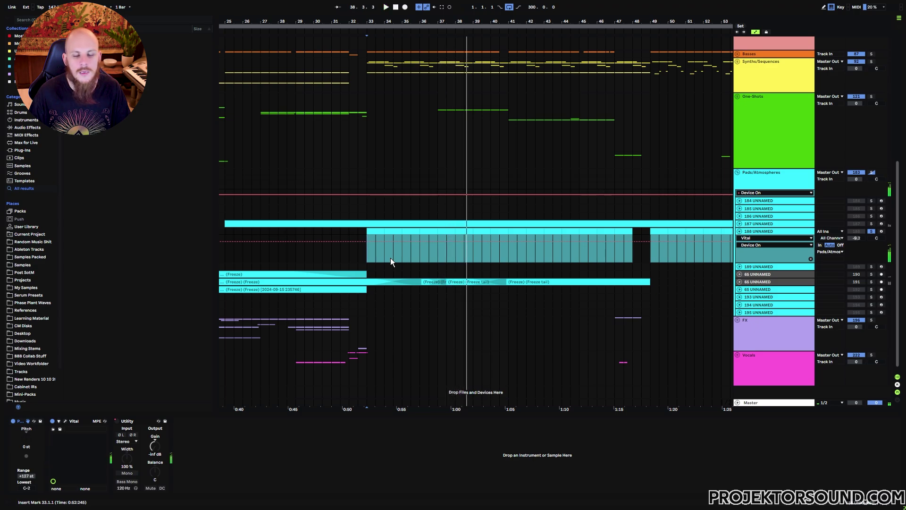
- Open Vital on track 188 and inspect its oscillator, filter, Envelope 2 and effects settings
{"action": "left_click", "coordinate": [65, 421]}
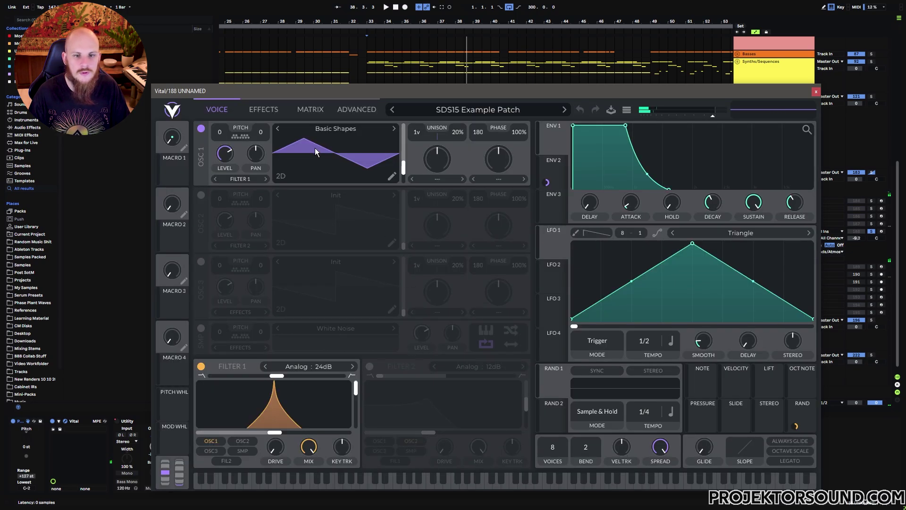
{"action": "left_click", "coordinate": [555, 165]}
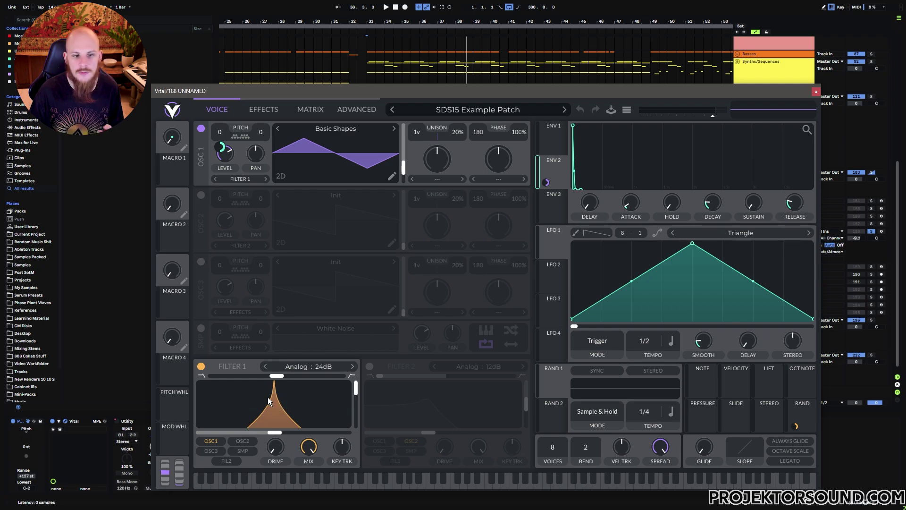
{"action": "left_click", "coordinate": [264, 109]}
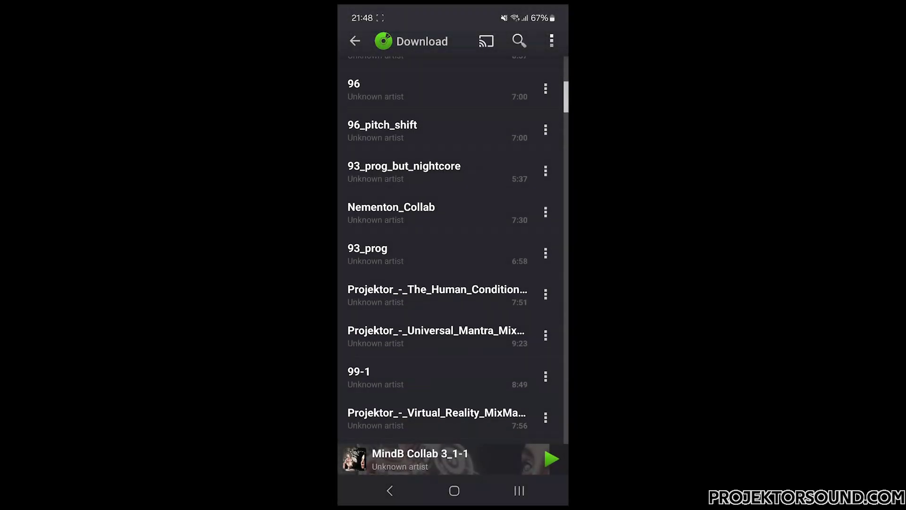
{"action": "scroll", "coordinate": [454, 250], "scroll_direction": "down", "scroll_amount": 15}
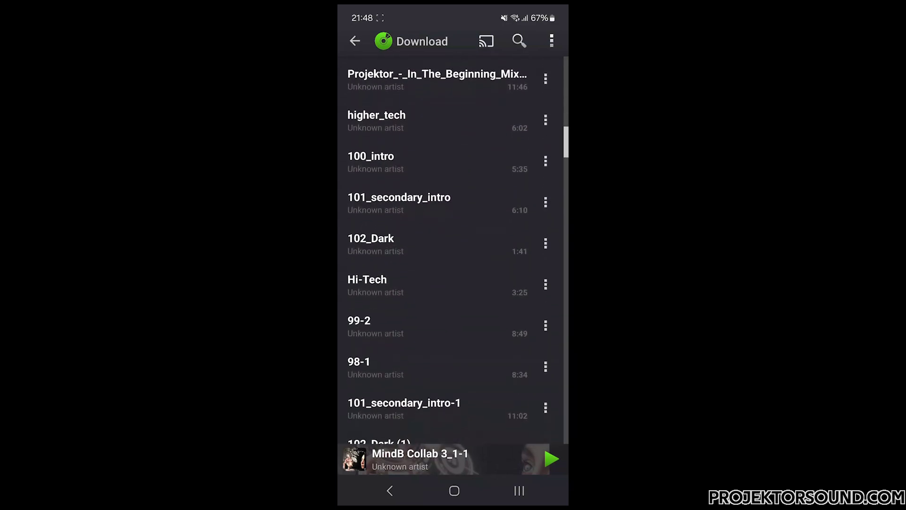
{"action": "scroll", "coordinate": [453, 250], "scroll_direction": "down", "scroll_amount": 15}
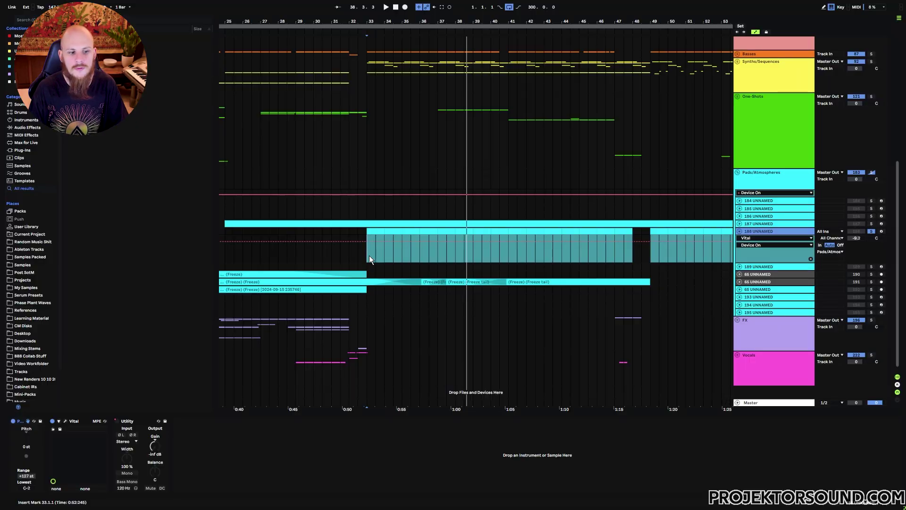
- Reopen Vital on track 188, examine its modulation routings, and return to the voice settings
{"action": "left_click", "coordinate": [66, 421]}
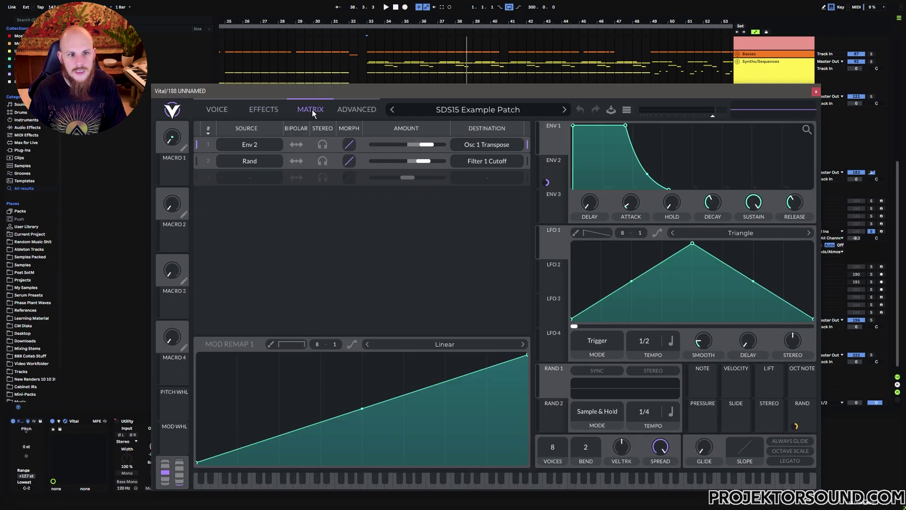
{"action": "left_click", "coordinate": [311, 109]}
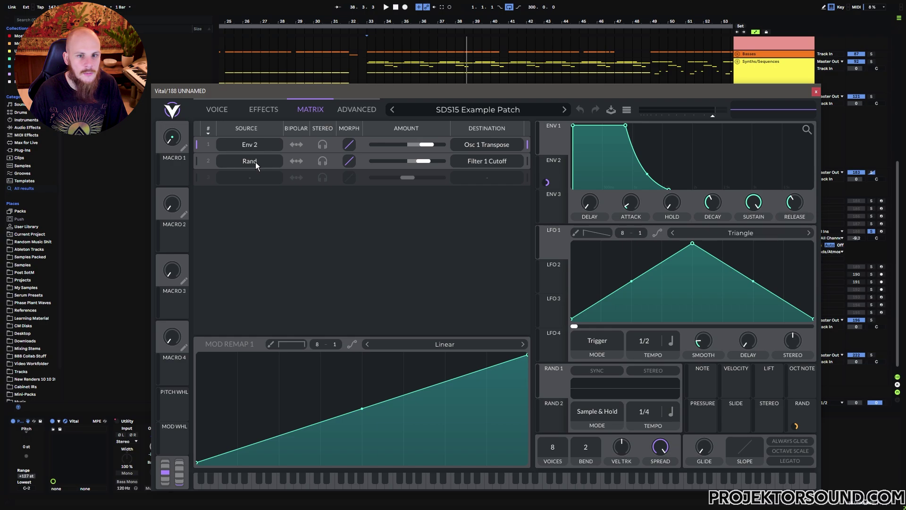
{"action": "left_click", "coordinate": [218, 111]}
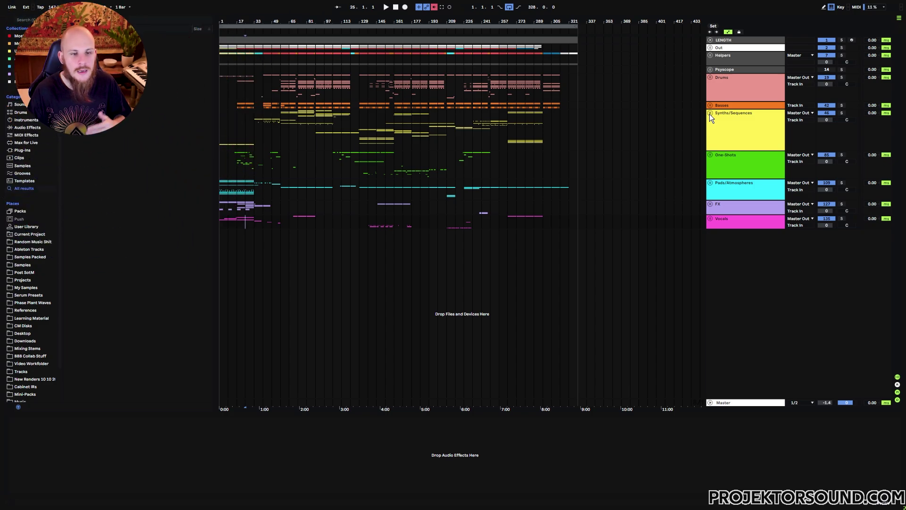
- Unfold Synths/Sequences in the other project, show track 71 UNNAMED's macro and Flanger Mix automation, and audition it soloed from bar 106
{"action": "left_click", "coordinate": [710, 114]}
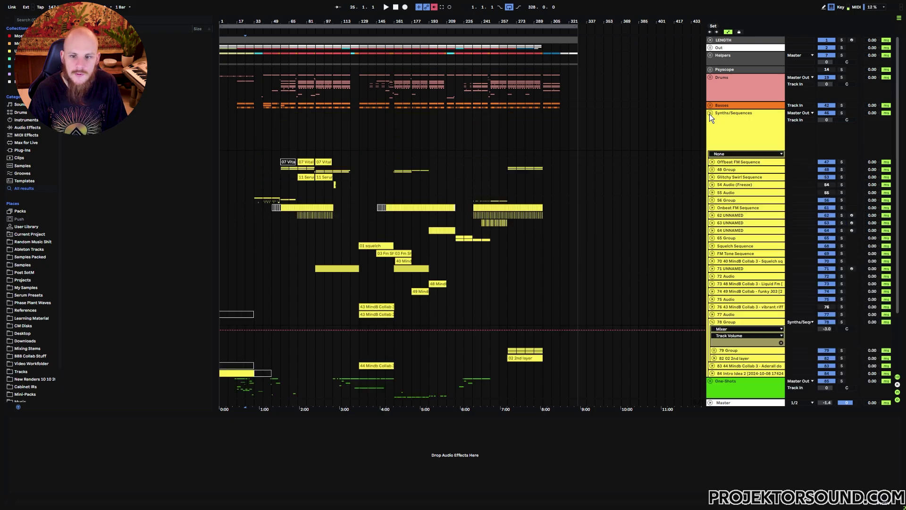
{"action": "left_click", "coordinate": [732, 268]}
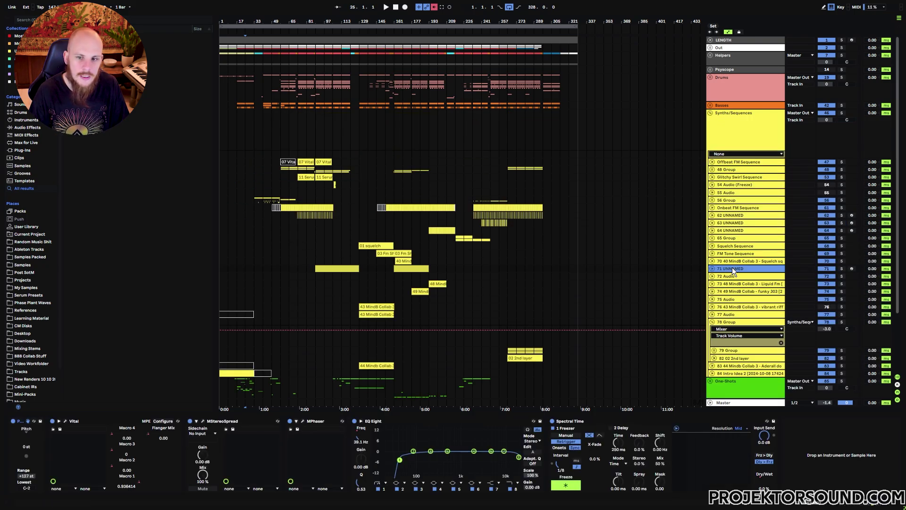
{"action": "left_click", "coordinate": [712, 269]}
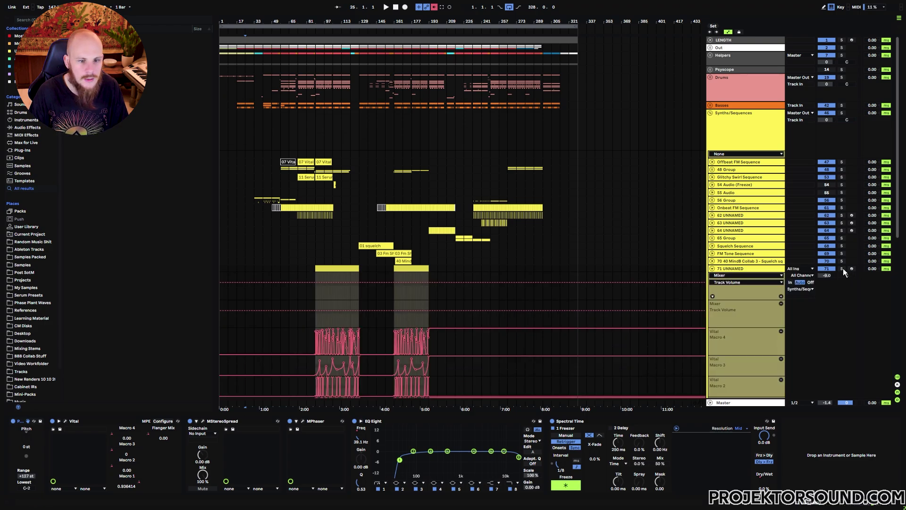
{"action": "scroll", "coordinate": [372, 257], "scroll_direction": "down", "scroll_amount": 3}
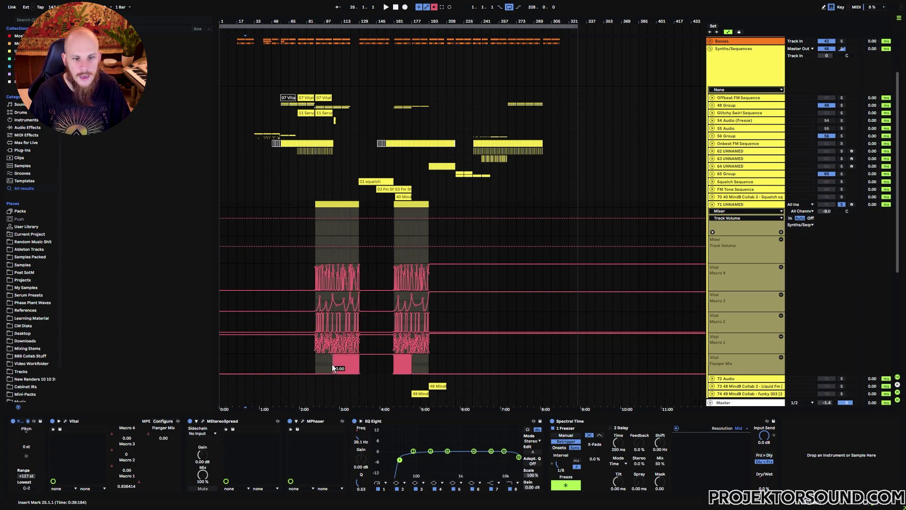
{"action": "scroll", "coordinate": [332, 364], "scroll_direction": "up", "scroll_amount": 5}
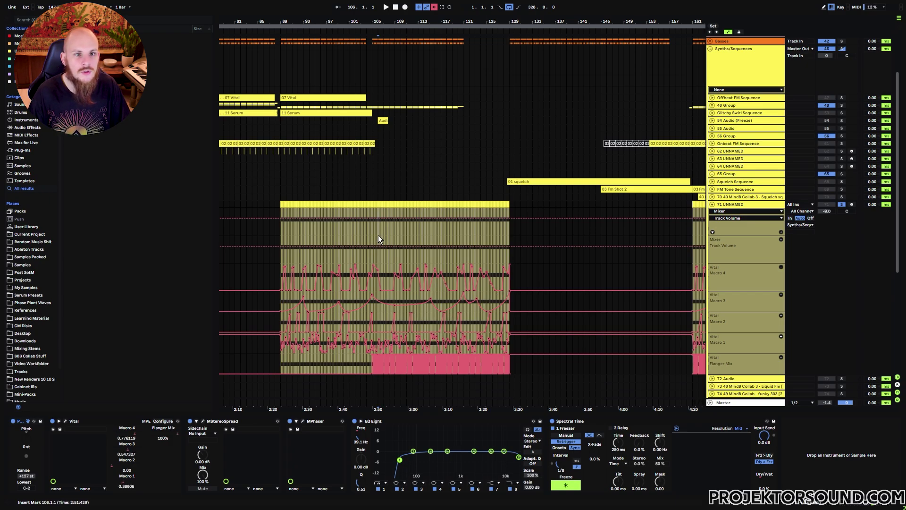
{"action": "key", "text": "space"}
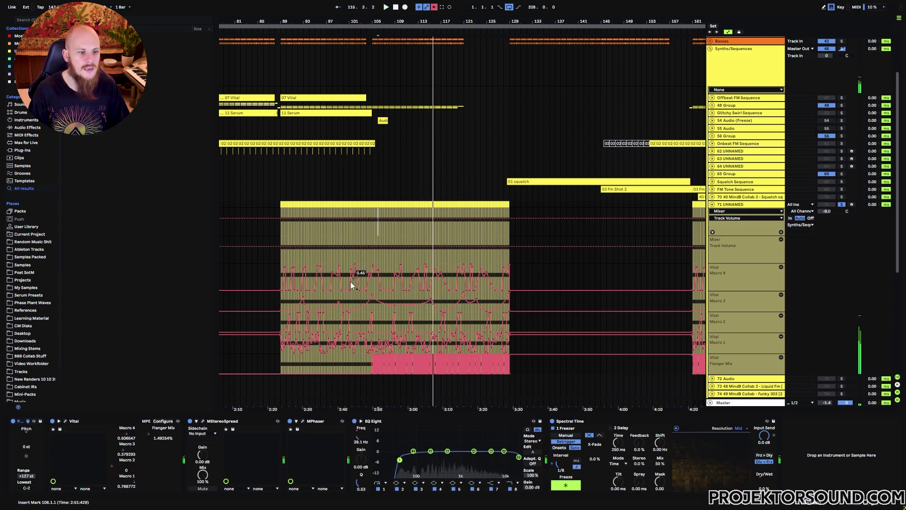
- Open Vital on track 71, inspect its voice and effects settings, and hide the plug-in window
{"action": "left_click", "coordinate": [65, 421]}
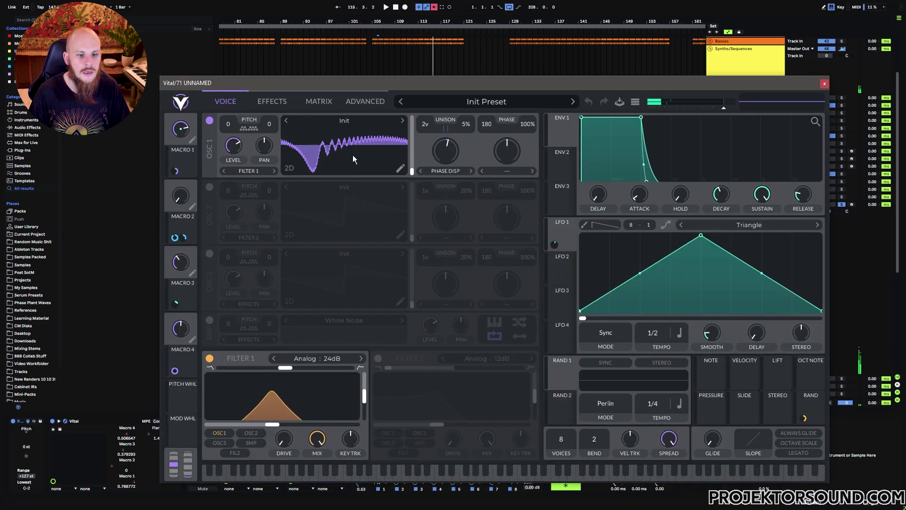
{"action": "left_click", "coordinate": [272, 105]}
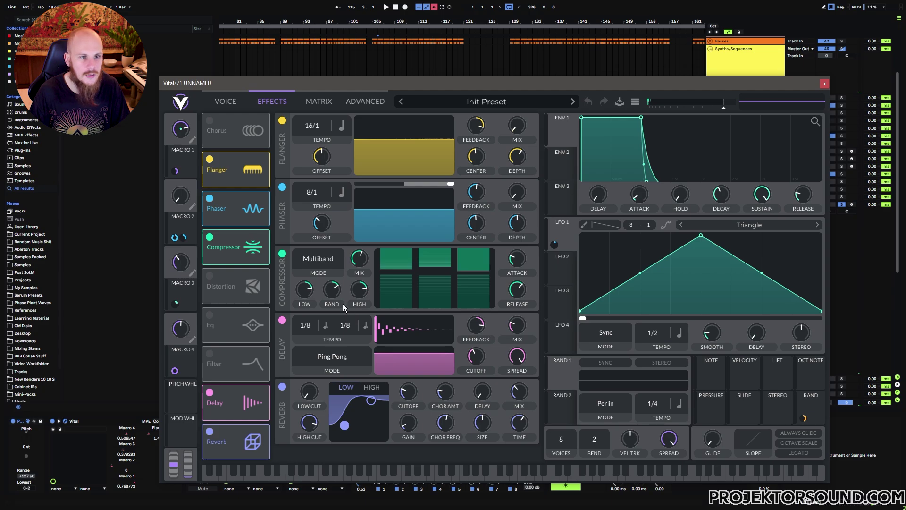
{"action": "left_click", "coordinate": [226, 101]}
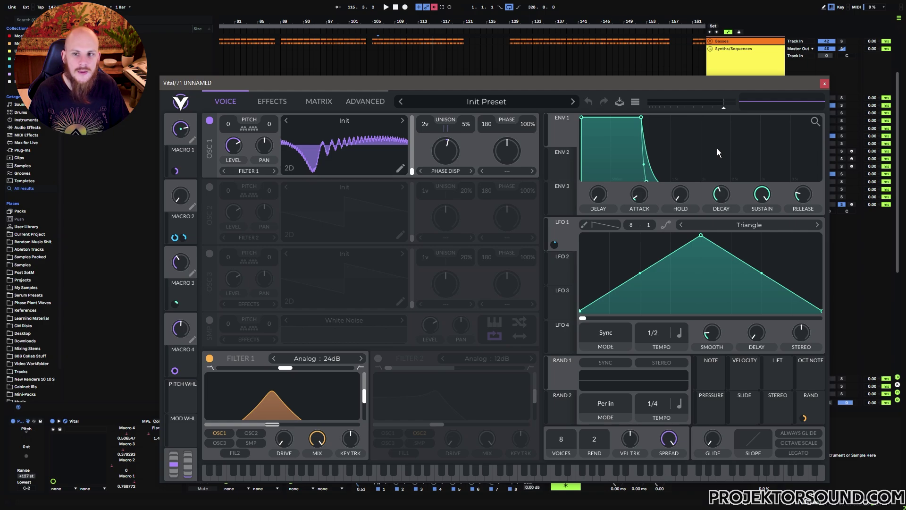
{"action": "key", "text": "ctrl+alt+p"}
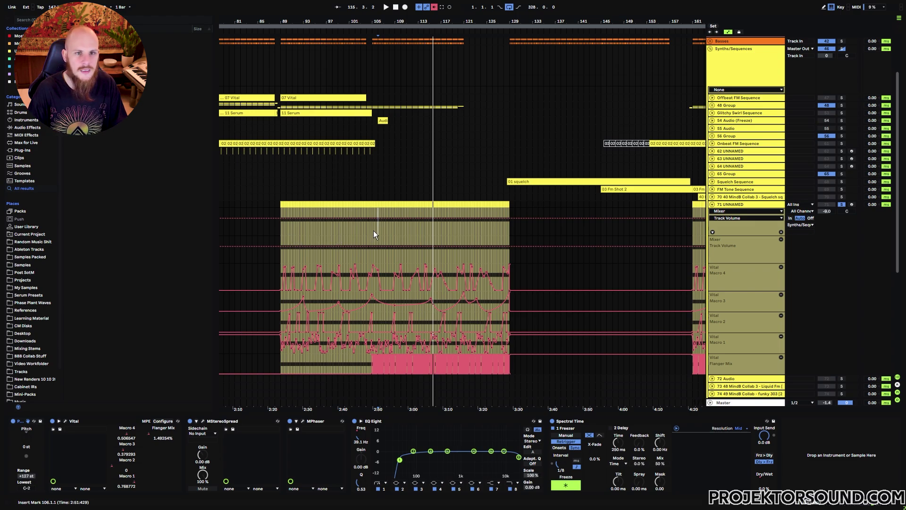
- Unsolo track 71, play the full arrangement from bar 101, and collapse the track's automation lanes
{"action": "left_click", "coordinate": [353, 230]}
{"action": "left_click", "coordinate": [343, 229]}
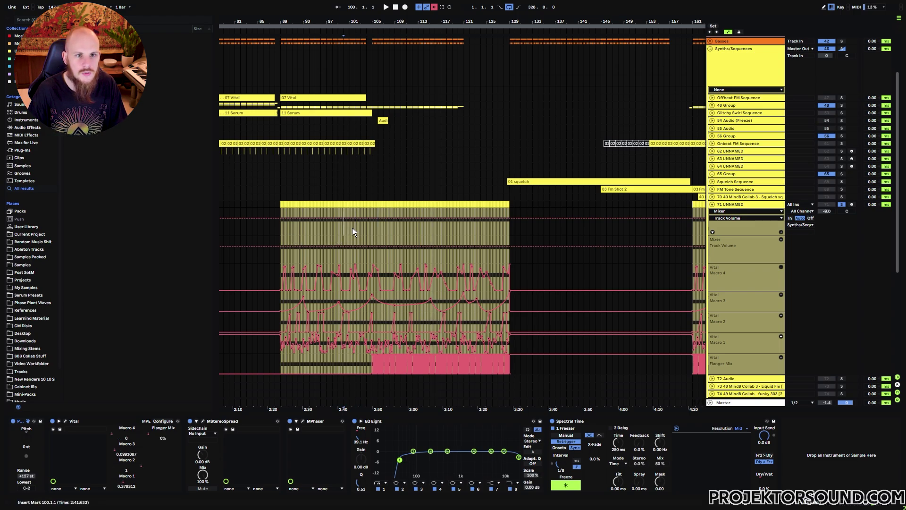
{"action": "left_click", "coordinate": [350, 229]}
{"action": "key", "text": "space"}
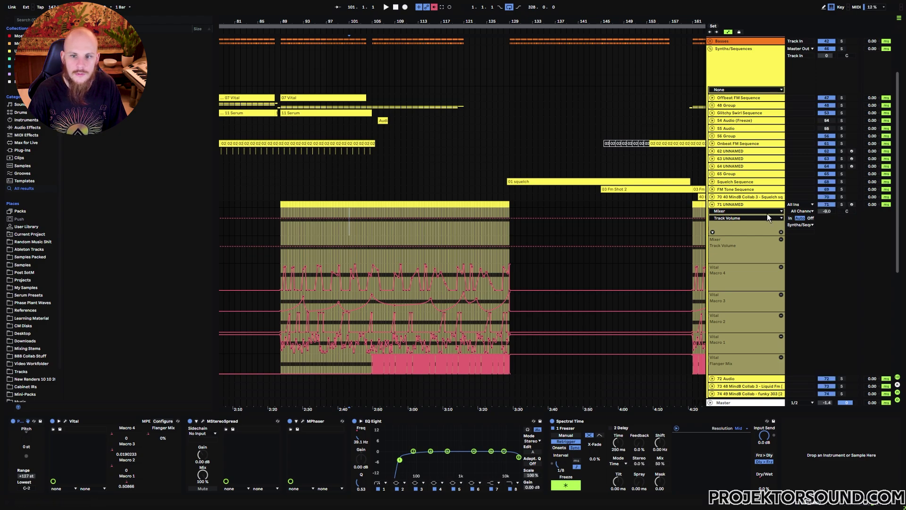
{"action": "left_click", "coordinate": [713, 204]}
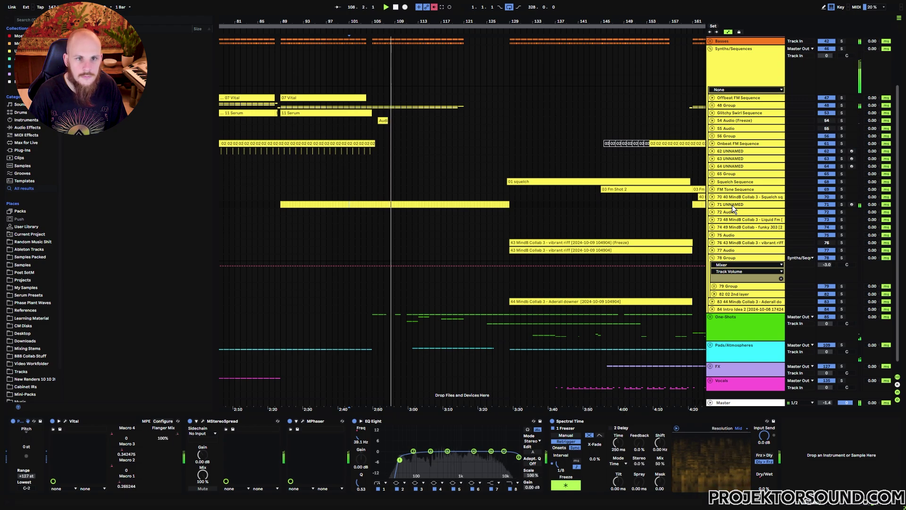
{"action": "left_click", "coordinate": [732, 204]}
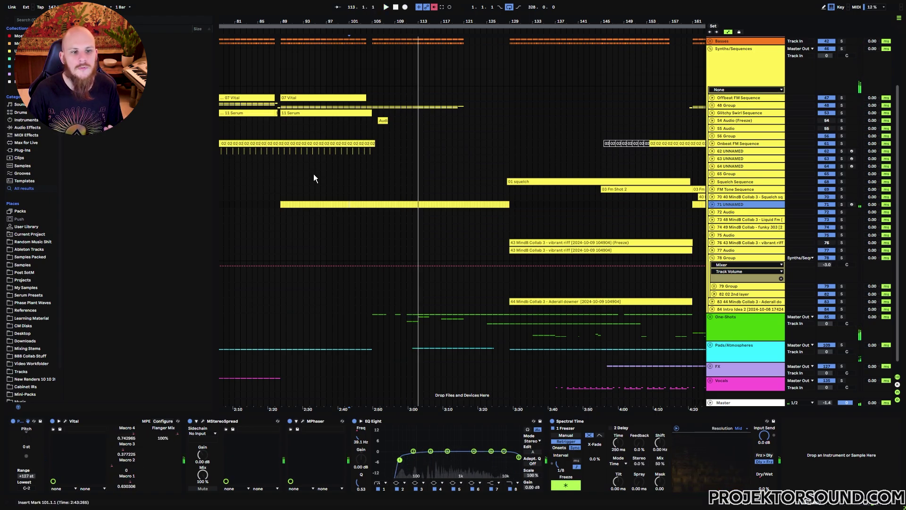
- Compare the synth layers by marking bars 89 to 105 and the sparser bars 105 to 121 in Synths/Sequences
{"action": "left_click_drag", "start_coordinate": [281, 163], "coordinate": [376, 114]}
{"action": "left_click", "coordinate": [372, 175]}
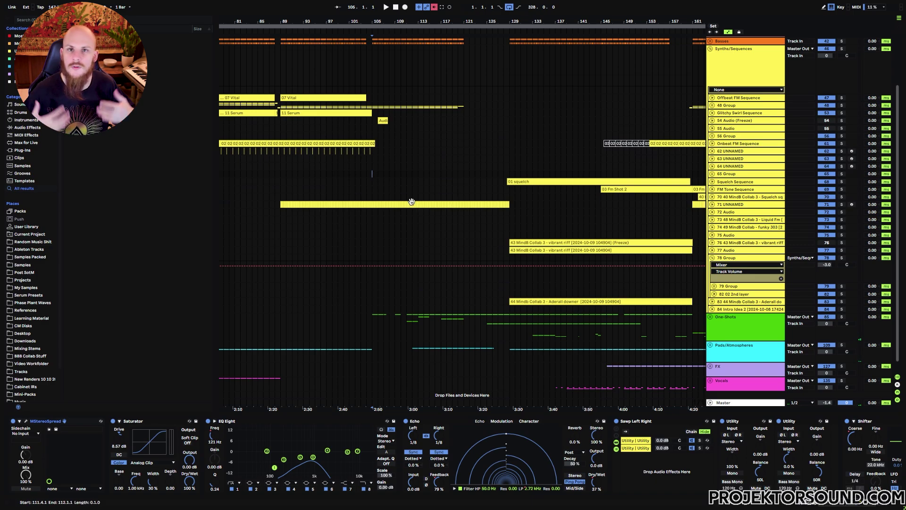
{"action": "left_click_drag", "start_coordinate": [378, 181], "coordinate": [466, 197]}
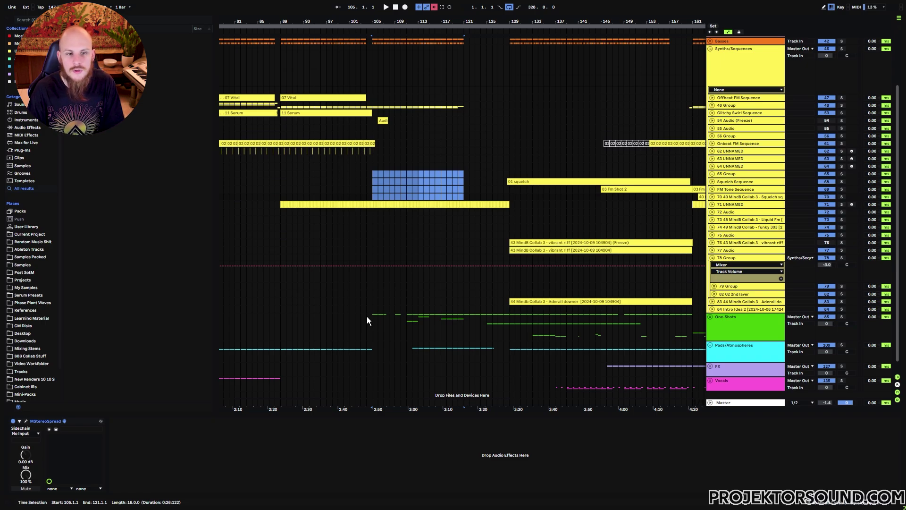
{"action": "left_click_drag", "start_coordinate": [381, 108], "coordinate": [428, 111]}
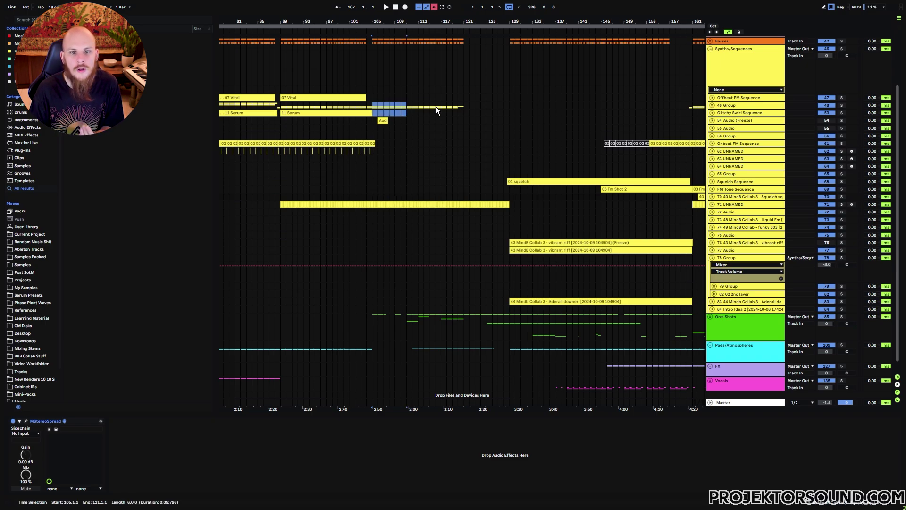
{"action": "left_click", "coordinate": [370, 93]}
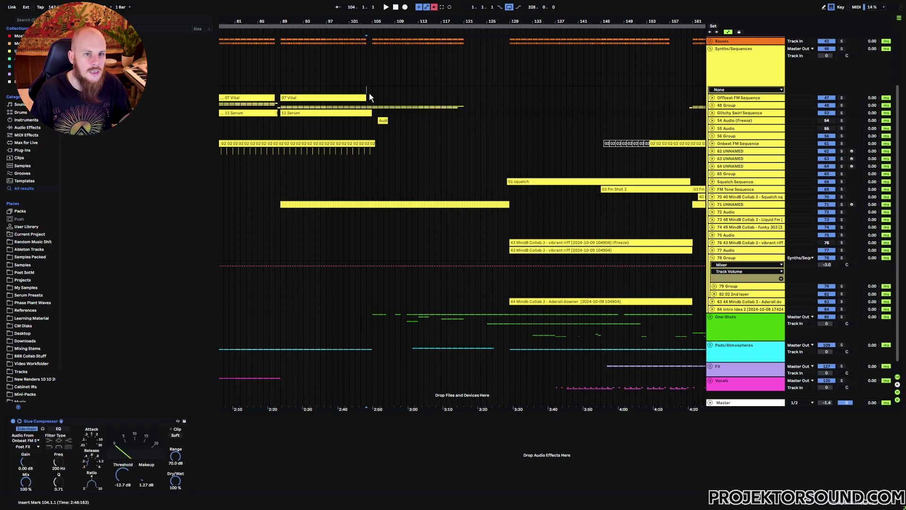
{"action": "left_click_drag", "start_coordinate": [372, 99], "coordinate": [281, 154]}
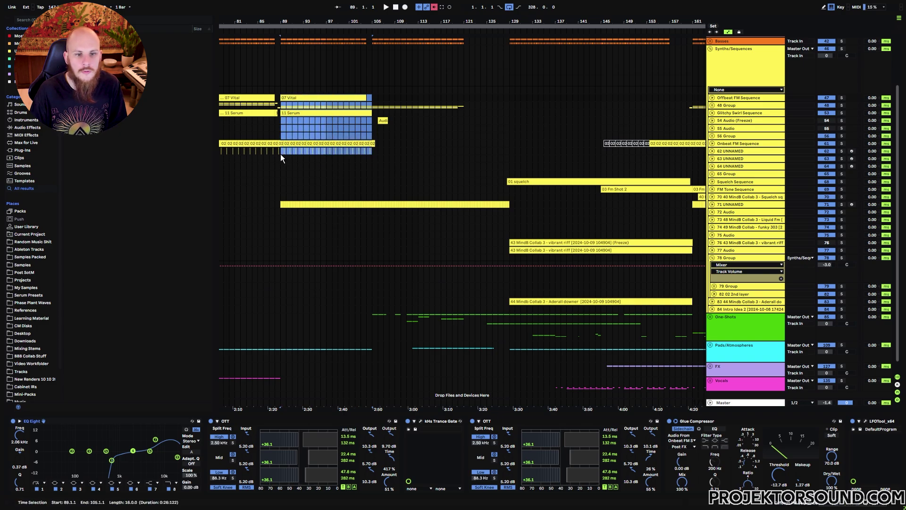
- Mark bars 105 to 125 of the One-Shots group to examine its clips, and clear the selection
{"action": "left_click", "coordinate": [374, 318]}
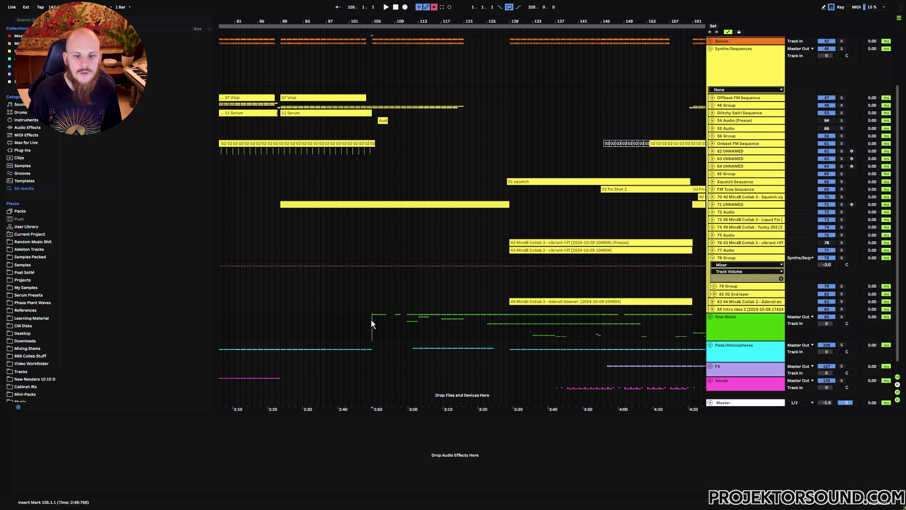
{"action": "left_click_drag", "start_coordinate": [371, 319], "coordinate": [489, 323]}
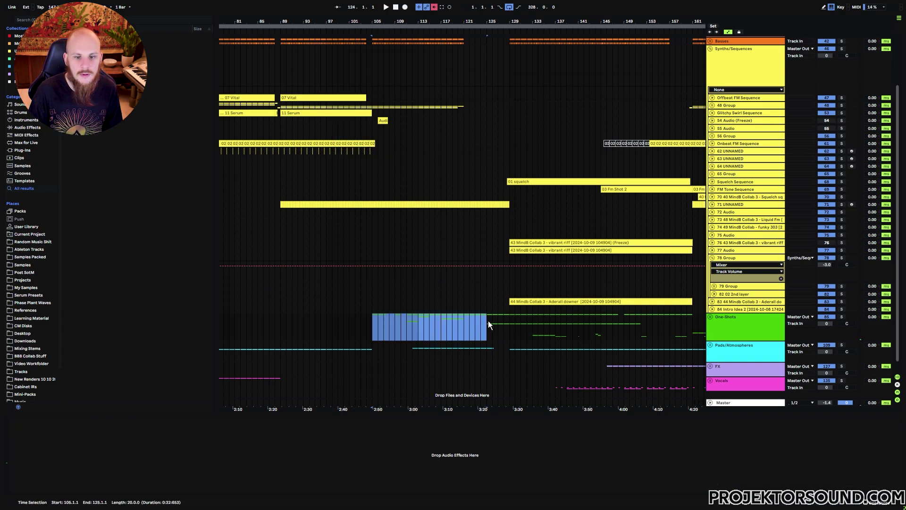
{"action": "left_click", "coordinate": [392, 329]}
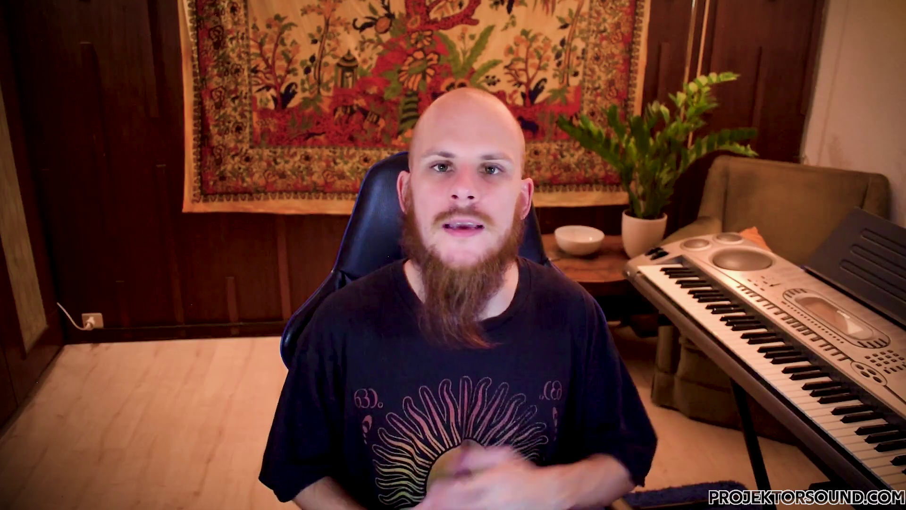
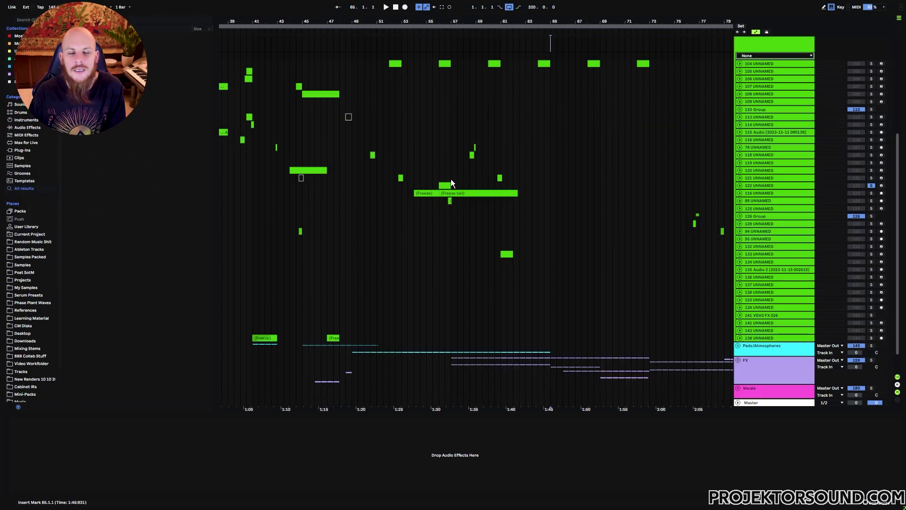
- Select the clip at bar 56 on track 122 and unfold the track's Pitch automation lane
{"action": "left_click", "coordinate": [446, 184]}
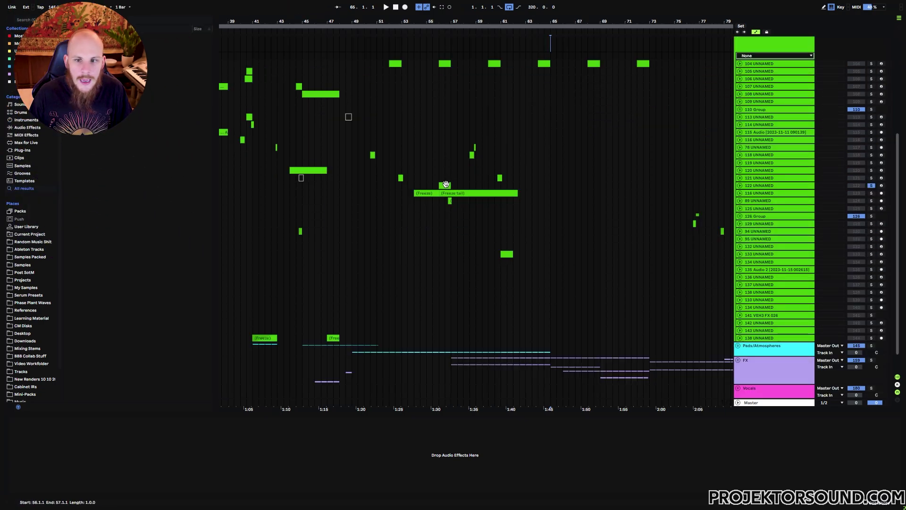
{"action": "left_click", "coordinate": [758, 187]}
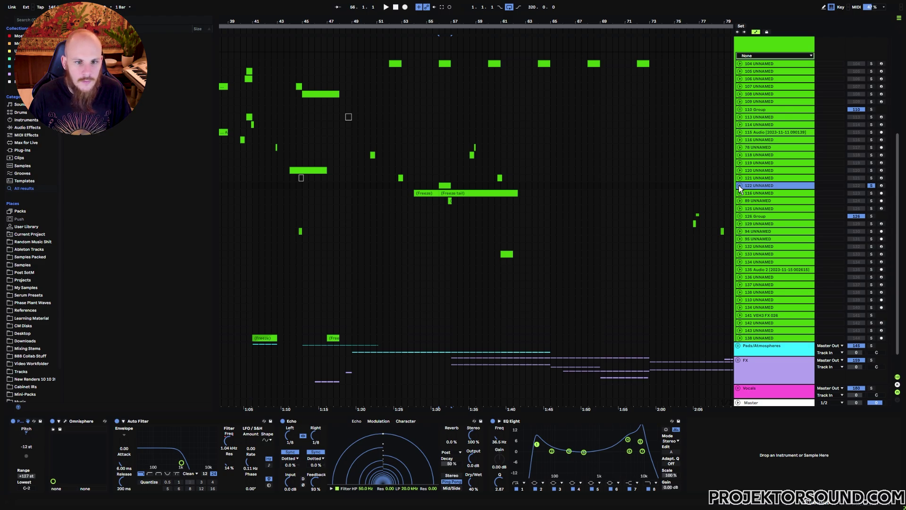
{"action": "left_click", "coordinate": [739, 186]}
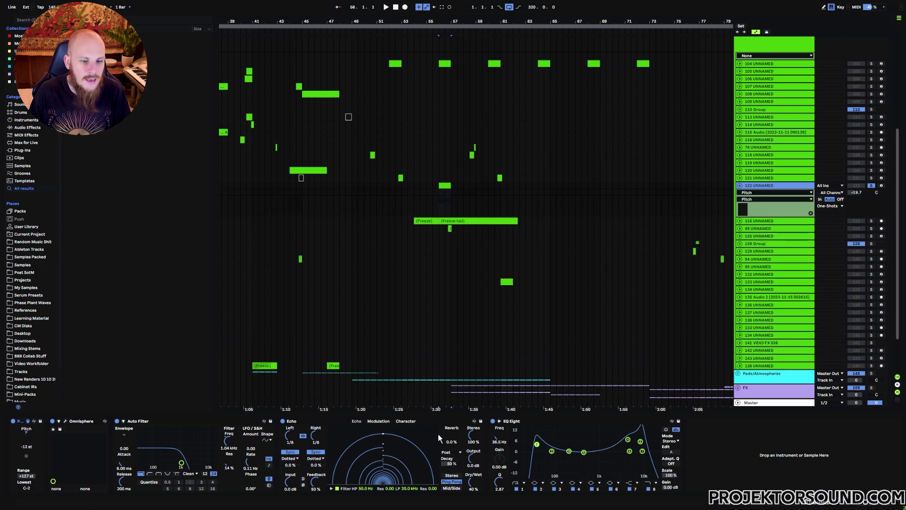
{"action": "left_click", "coordinate": [441, 205]}
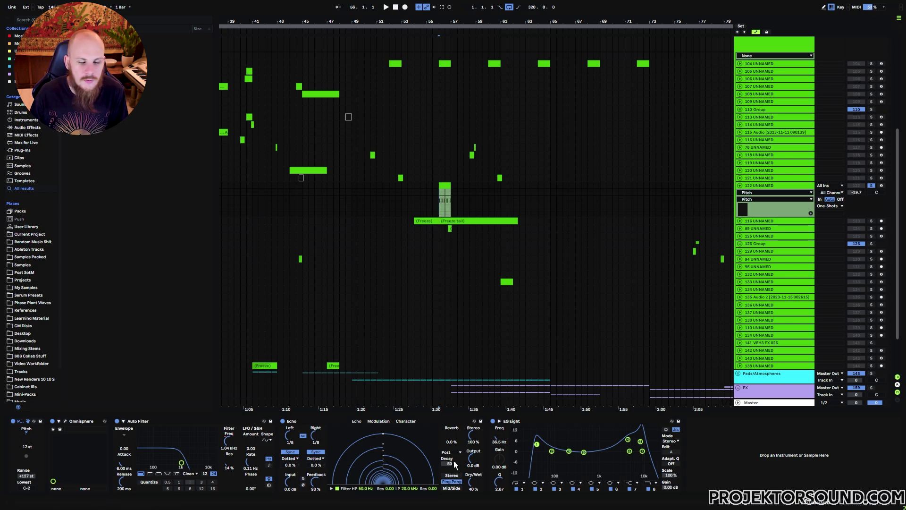
- Compare the device chains of tracks 121, 120 and 119, and play the soloed track 122 from bar 56
{"action": "left_click", "coordinate": [751, 228]}
{"action": "left_click", "coordinate": [762, 178]}
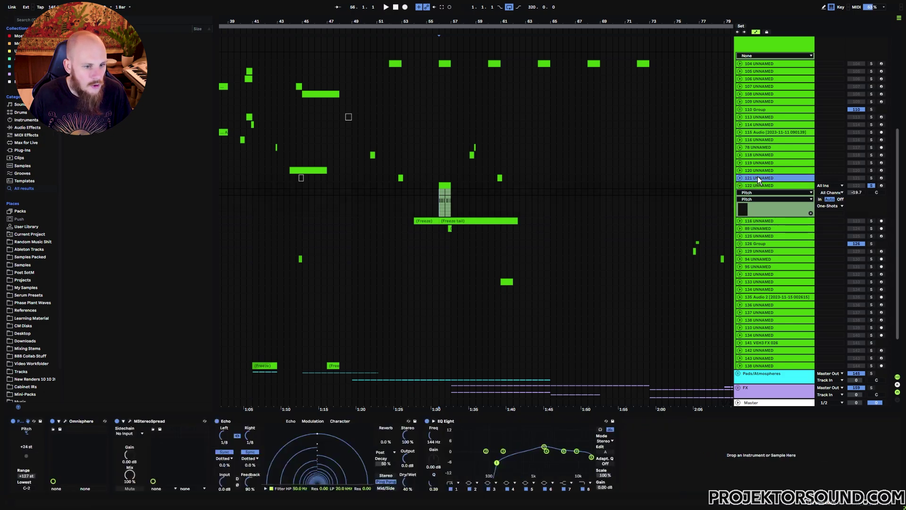
{"action": "left_click", "coordinate": [758, 170]}
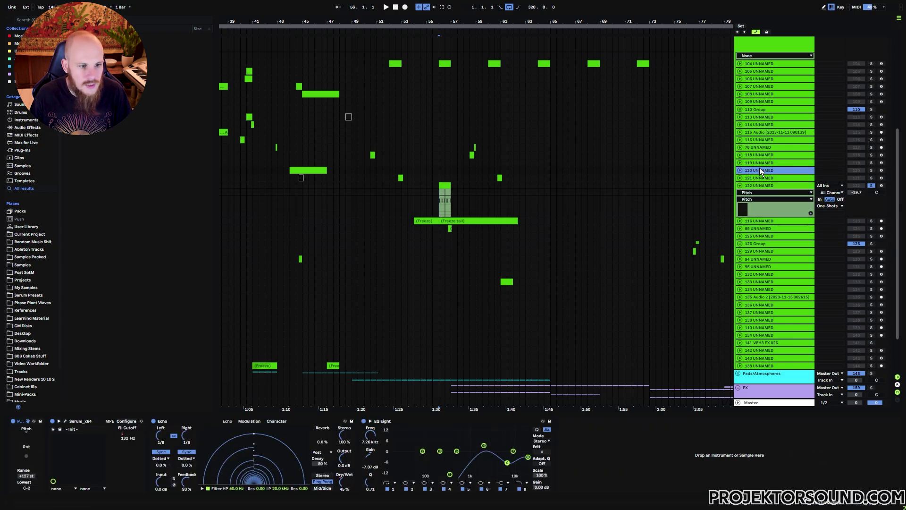
{"action": "left_click", "coordinate": [763, 163]}
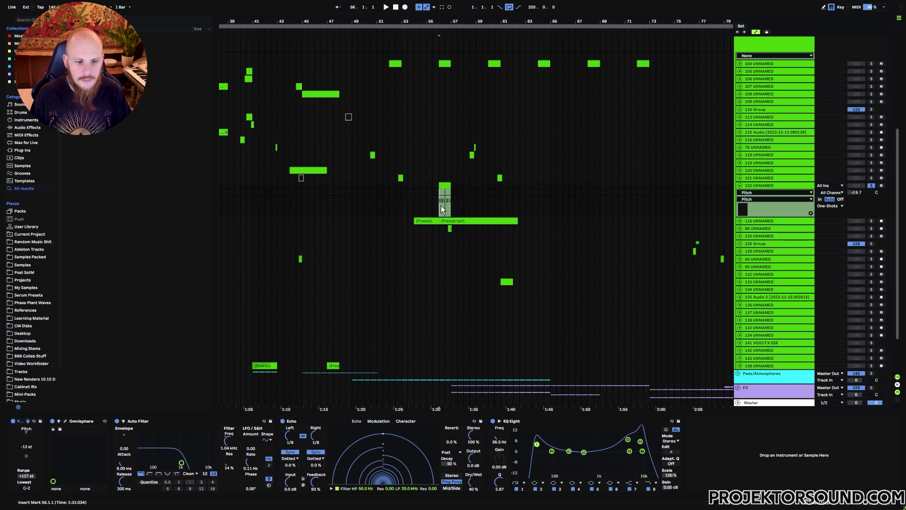
{"action": "key", "text": "space"}
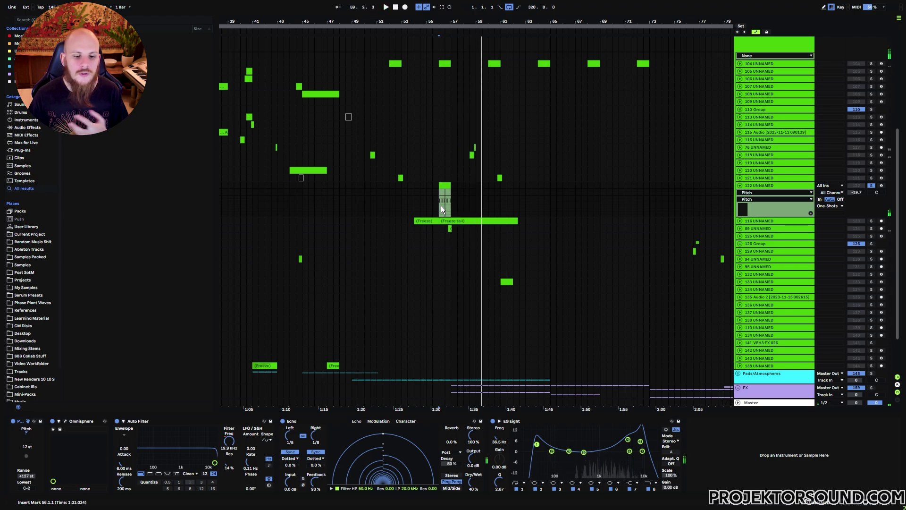
- Group track 122's Echo into an Audio Effect Rack and duplicate the Echo chain
{"action": "left_click", "coordinate": [298, 422]}
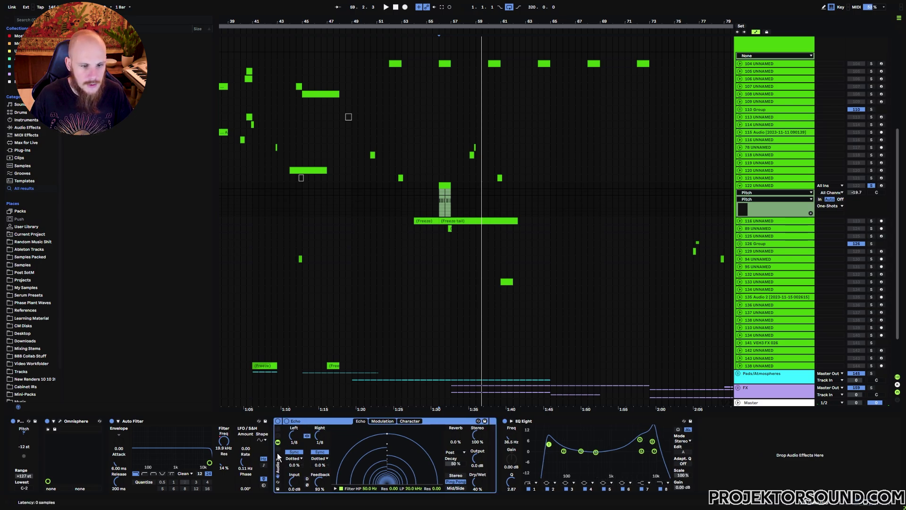
{"action": "key", "text": "ctrl+g"}
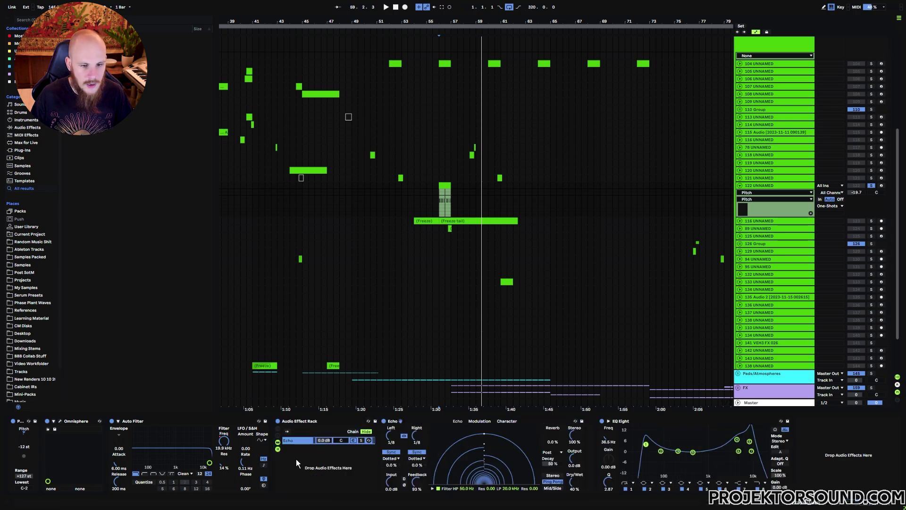
{"action": "key", "text": "ctrl+d"}
- Set the volume of both Echo chains in the rack to -6 dB
{"action": "left_click", "coordinate": [325, 441]}
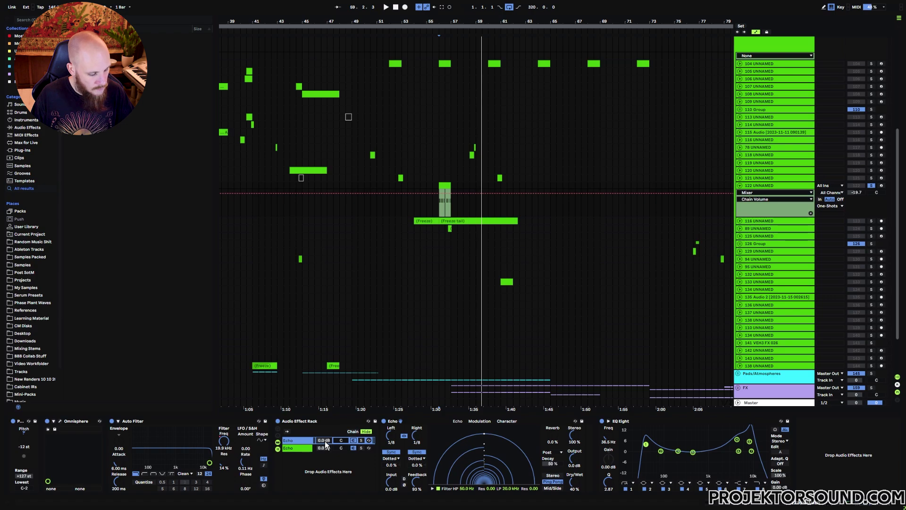
{"action": "type", "text": "-6"}
{"action": "key", "text": "Return"}
{"action": "left_click", "coordinate": [325, 447]}
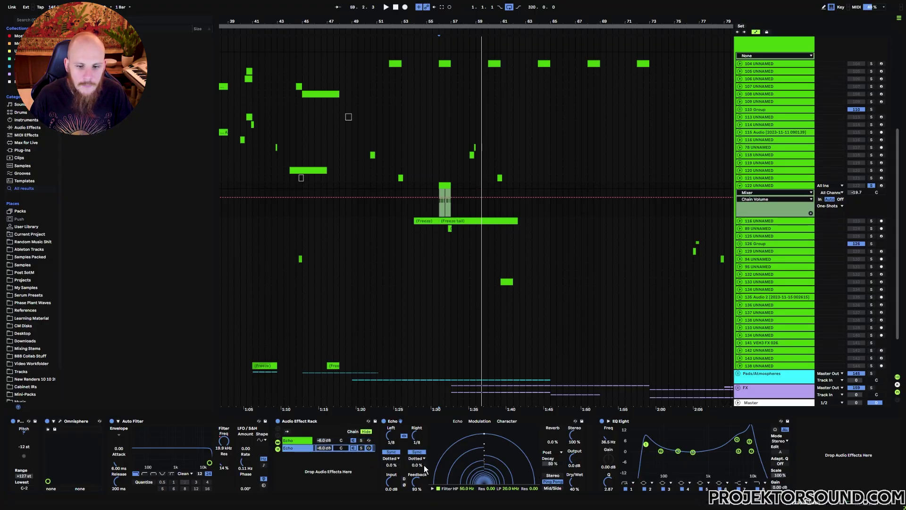
- Switch the second chain's Echo to Stereo and automate its Dry/Wet to fall between bars 57 and 61
{"action": "left_click", "coordinate": [552, 476]}
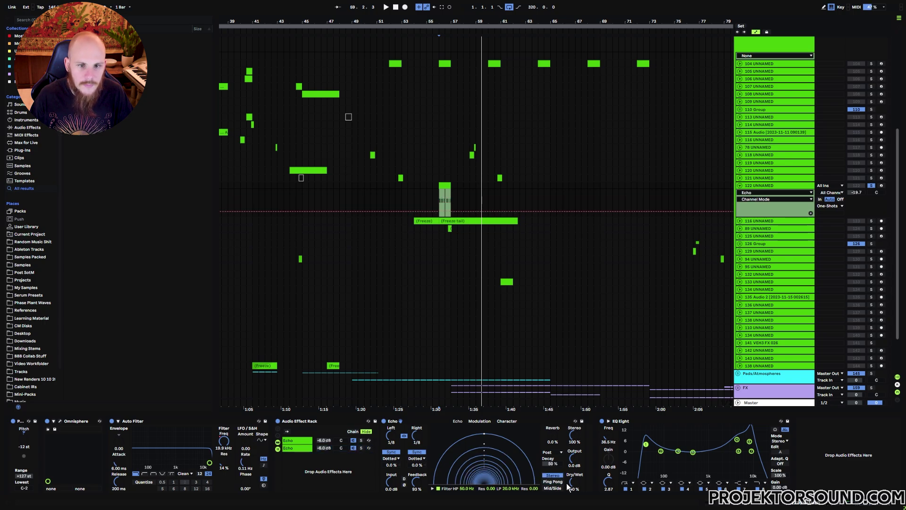
{"action": "left_click", "coordinate": [574, 483]}
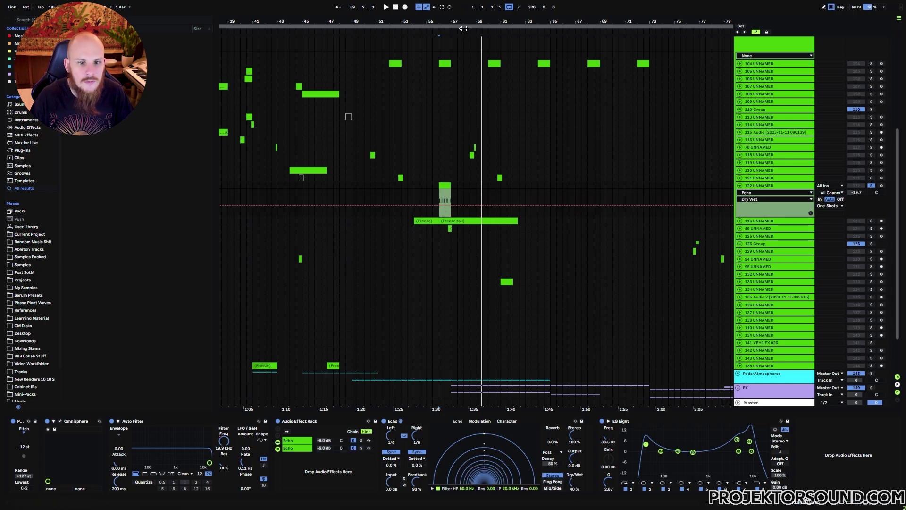
{"action": "scroll", "coordinate": [453, 209], "scroll_direction": "up", "scroll_amount": 5}
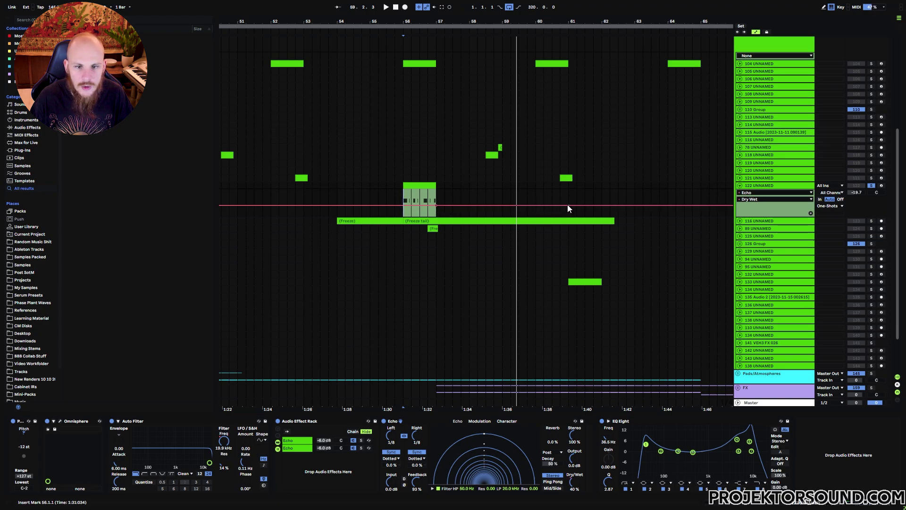
{"action": "left_click_drag", "start_coordinate": [567, 205], "coordinate": [569, 215]}
- Automate the Ping Pong Echo's Dry/Wet in the first chain to rise between bars 57 and 61, and play the result
{"action": "left_click", "coordinate": [553, 482]}
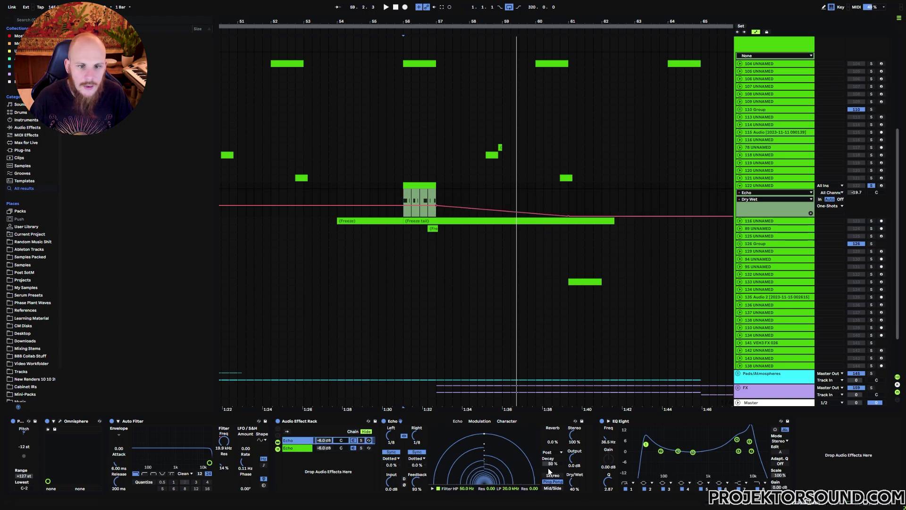
{"action": "left_click_drag", "start_coordinate": [574, 489], "coordinate": [575, 484]}
{"action": "left_click", "coordinate": [437, 205]}
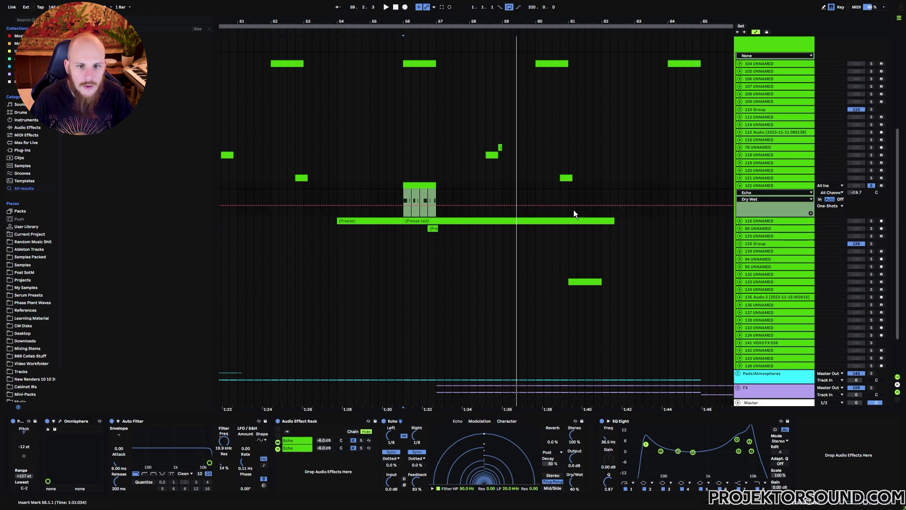
{"action": "left_click_drag", "start_coordinate": [436, 205], "coordinate": [437, 220]}
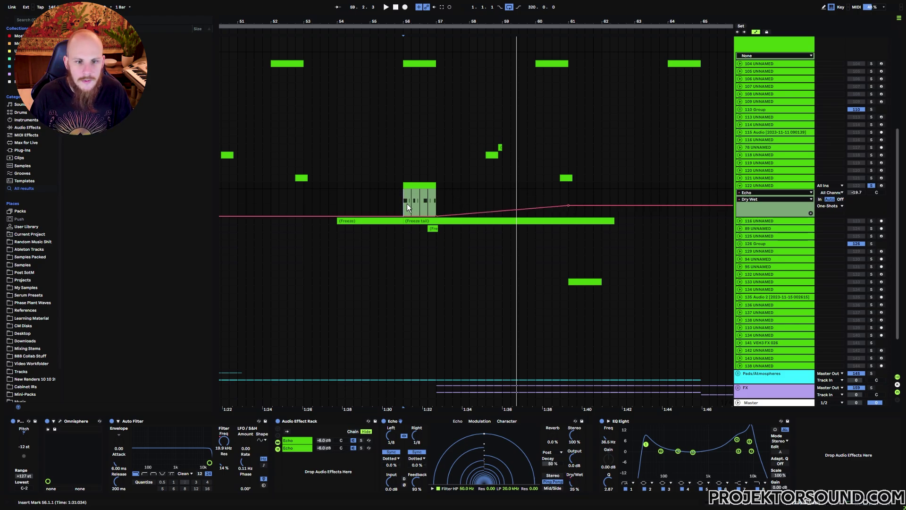
{"action": "key", "text": "space"}
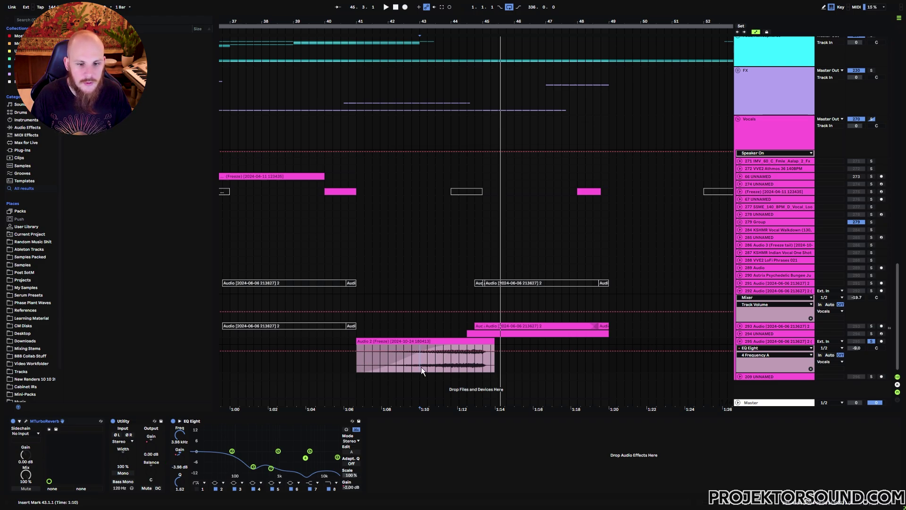
- Play the soloed vocal track 295 from bar 43, and collapse the automation lanes and the Vocals group
{"action": "key", "text": "space"}
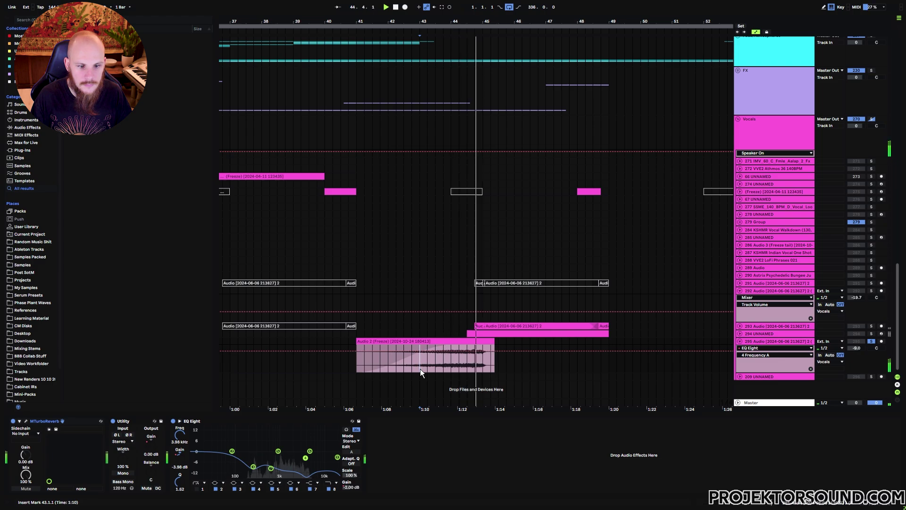
{"action": "key", "text": "space"}
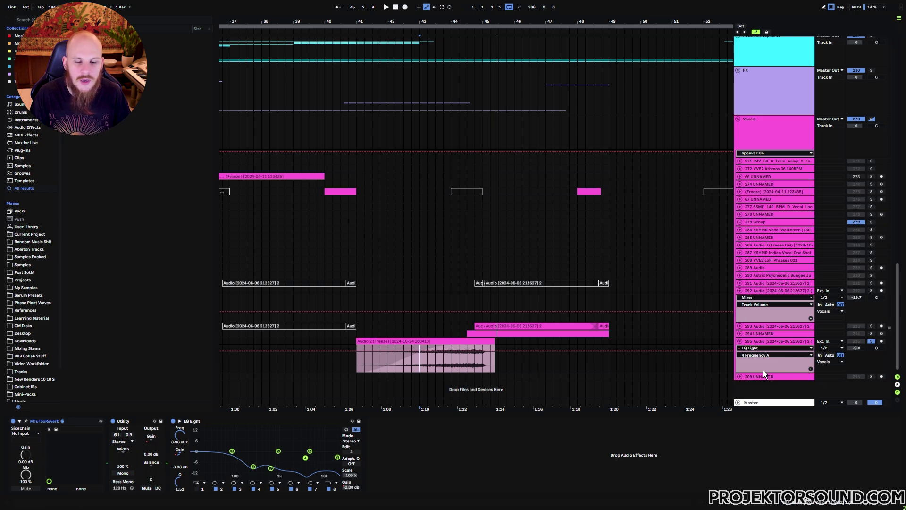
{"action": "key", "text": "alt+u"}
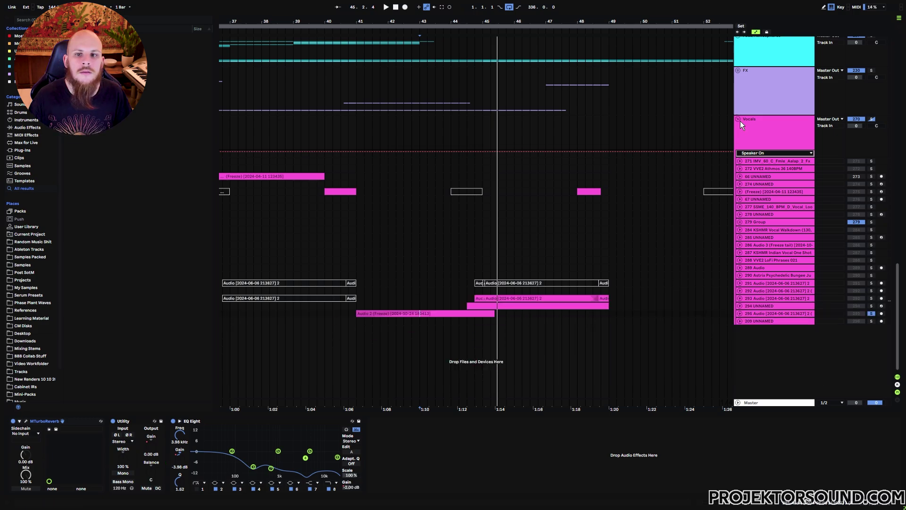
{"action": "left_click", "coordinate": [738, 120]}
- Solo the frozen one-shot track 174 and play its clip from bar 62
{"action": "scroll", "coordinate": [658, 306], "scroll_direction": "up", "scroll_amount": 6}
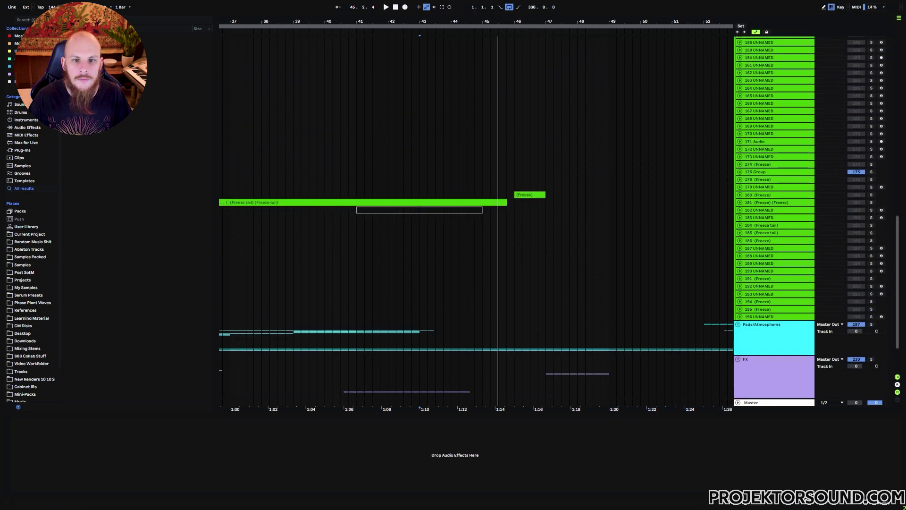
{"action": "scroll", "coordinate": [557, 51], "scroll_direction": "down", "scroll_amount": 3, "text": "ctrl"}
{"action": "scroll", "coordinate": [577, 285], "scroll_direction": "up", "scroll_amount": 4}
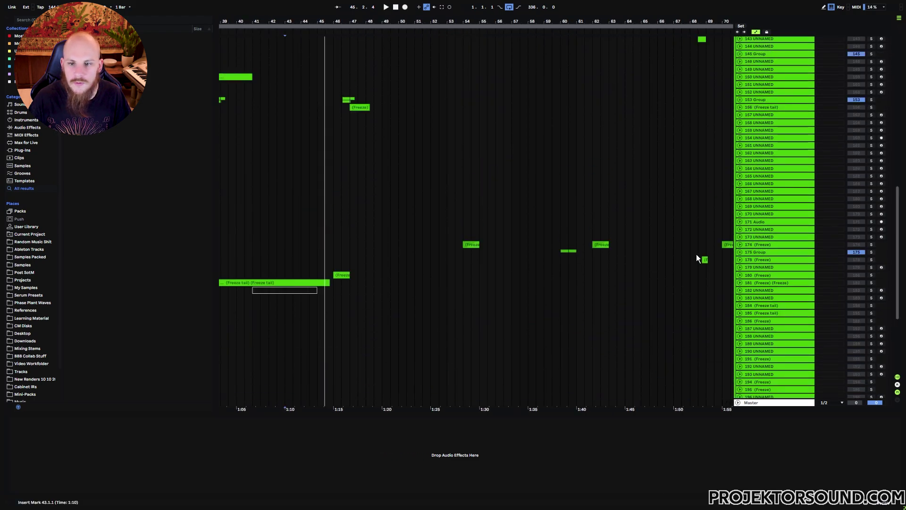
{"action": "left_click", "coordinate": [766, 244]}
{"action": "left_click", "coordinate": [872, 244]}
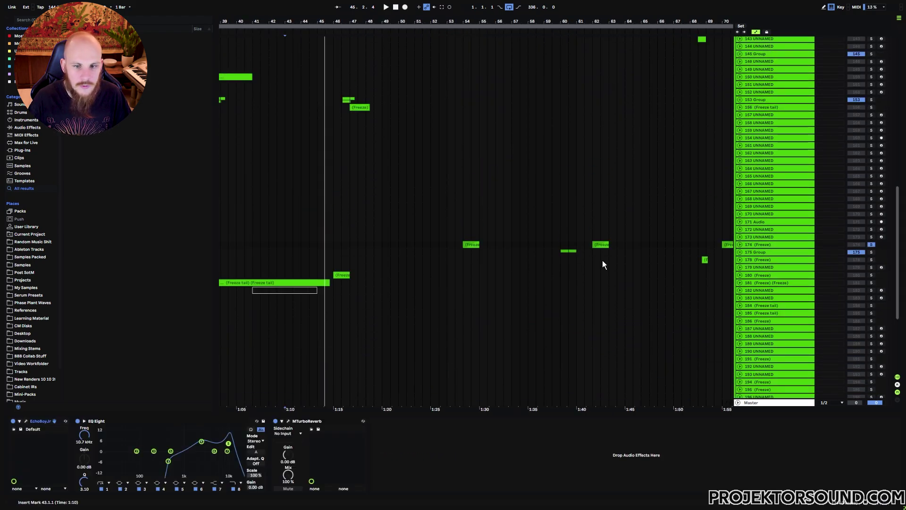
{"action": "left_click", "coordinate": [604, 265]}
{"action": "key", "text": "space"}
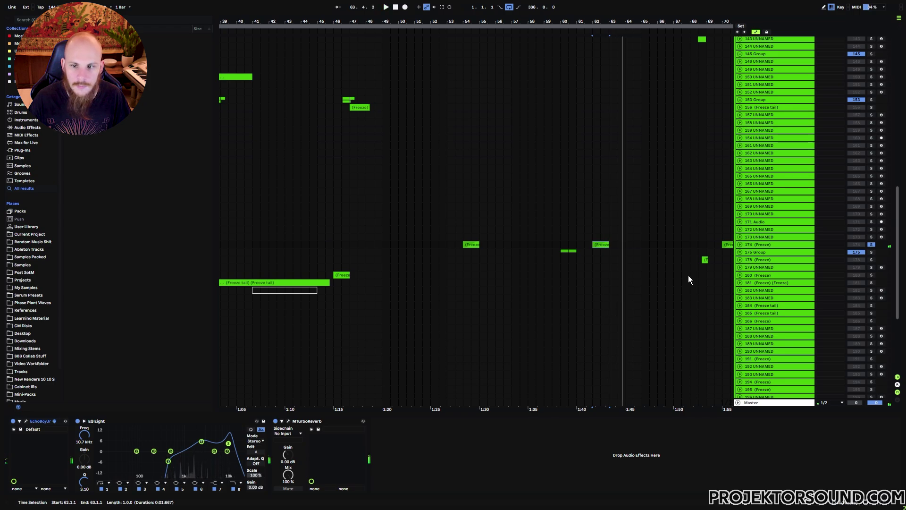
- Solo the frozen one-shot track 178, play its short clip near bar 69, and examine its devices
{"action": "left_click", "coordinate": [863, 262]}
{"action": "left_click", "coordinate": [872, 260]}
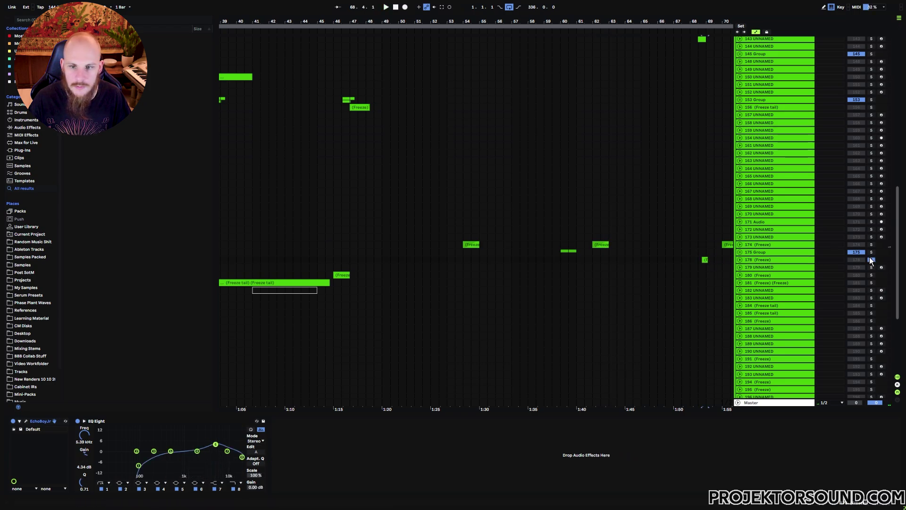
{"action": "left_click", "coordinate": [779, 262]}
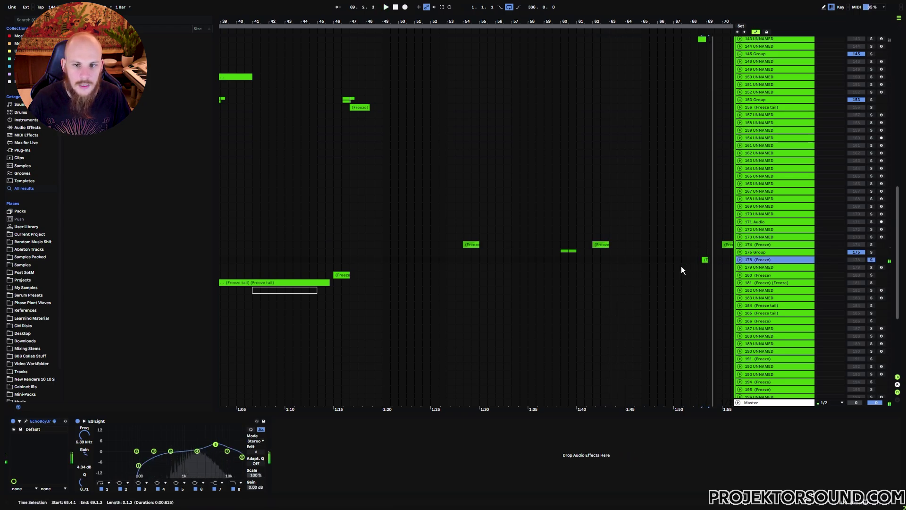
- Add an audio track below track 178 and bypass EchoBoy Jr in track 178's device chain
{"action": "left_click_drag", "start_coordinate": [650, 269], "coordinate": [395, 285]}
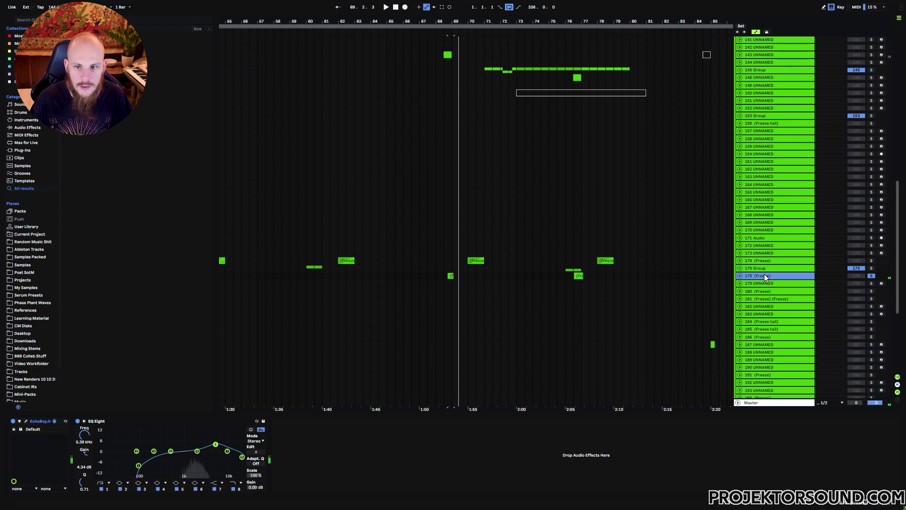
{"action": "key", "text": "ctrl+t"}
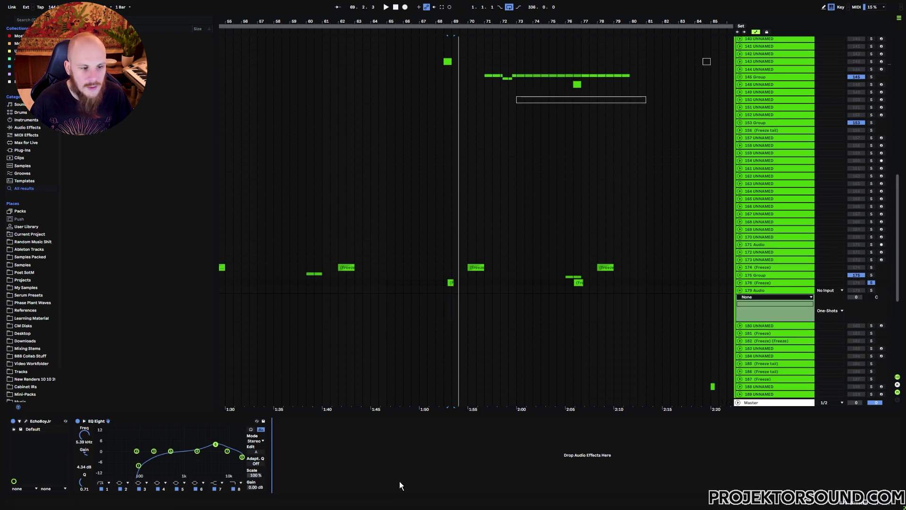
{"action": "left_click", "coordinate": [14, 420]}
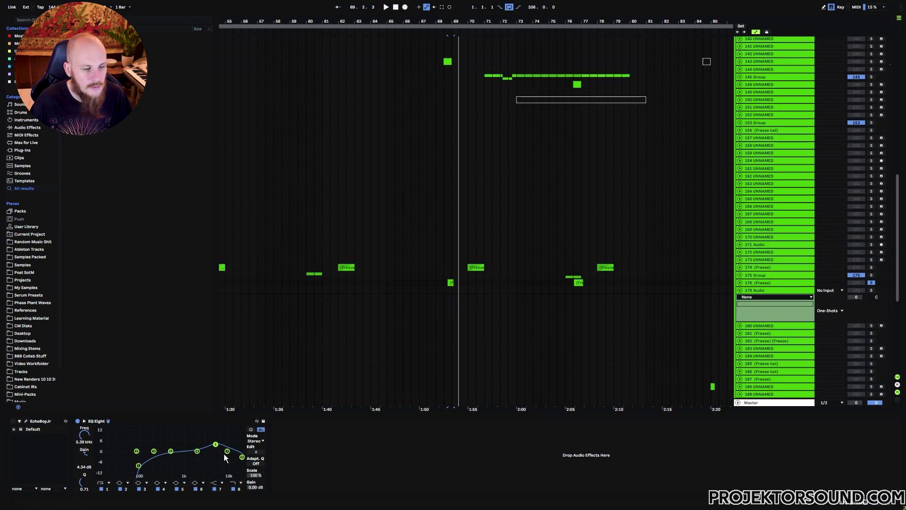
- Add MTurboReverb after the EQ Eight and choose the Square reverb from its Huge spaces
{"action": "right_click", "coordinate": [346, 468]}
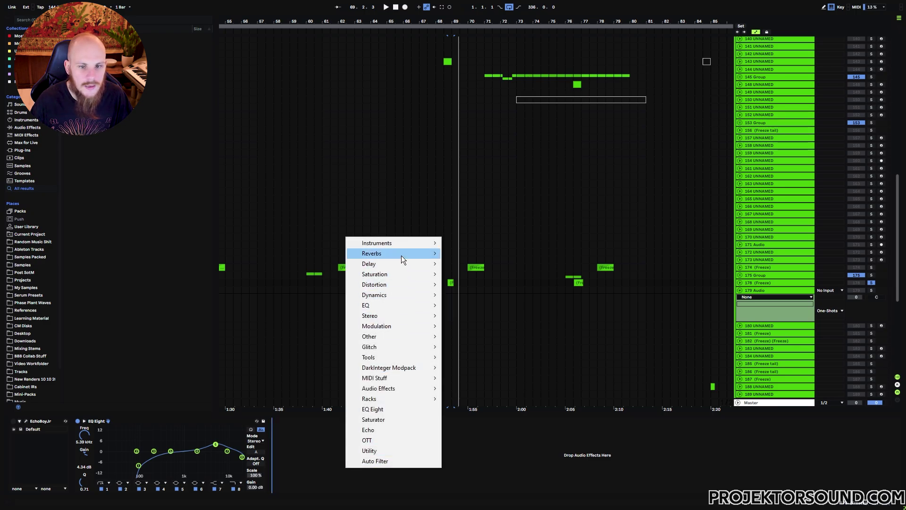
{"action": "mouse_move", "coordinate": [415, 256]}
{"action": "left_click", "coordinate": [492, 275]}
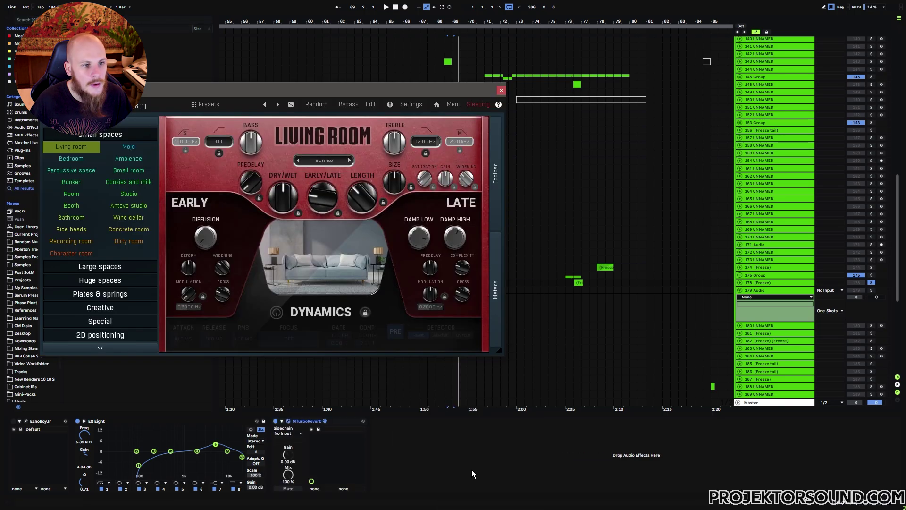
{"action": "left_click", "coordinate": [101, 282]}
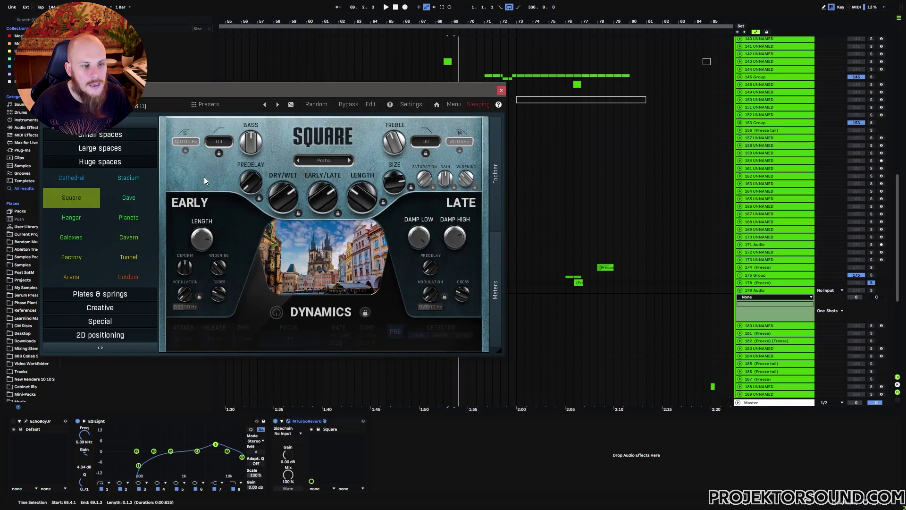
- Switch the Square reverb to its London variation, play track 178's clip through it, and set the late reflections size to 100%
{"action": "left_click", "coordinate": [326, 160]}
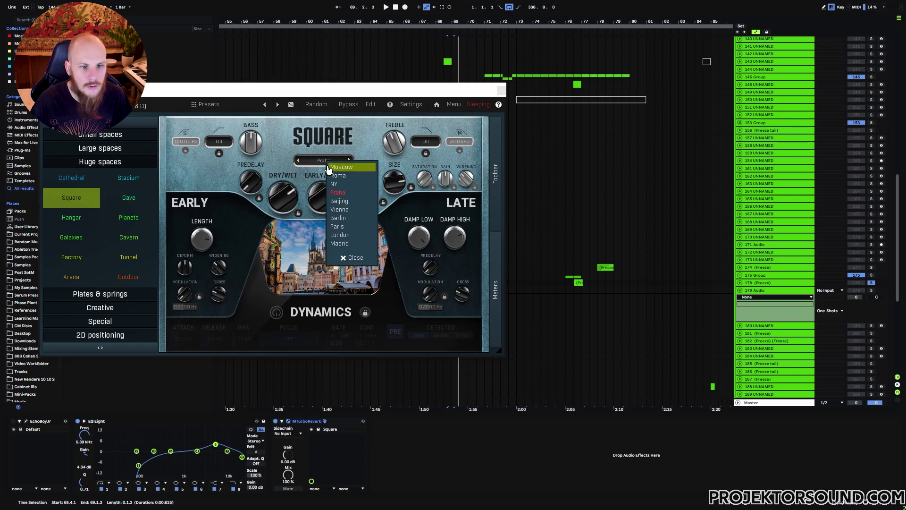
{"action": "left_click", "coordinate": [340, 236]}
{"action": "key", "text": "space"}
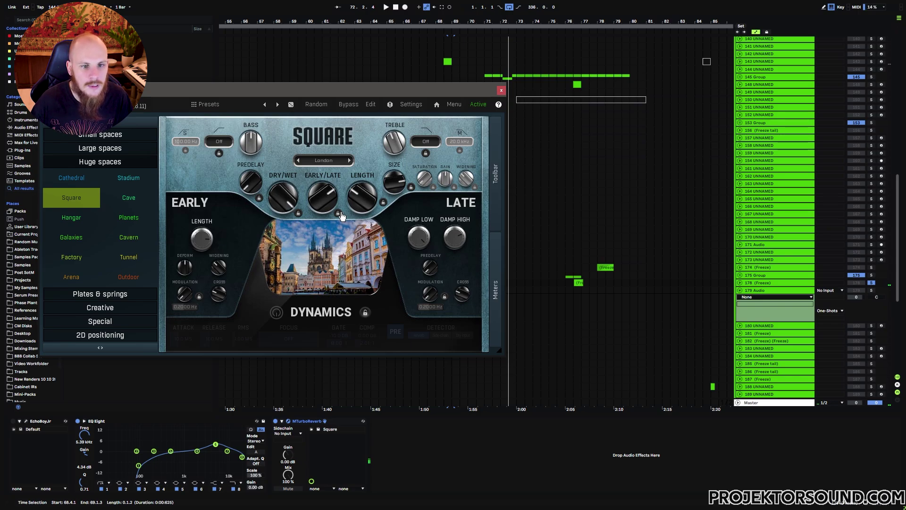
{"action": "left_click_drag", "start_coordinate": [369, 218], "coordinate": [394, 212]}
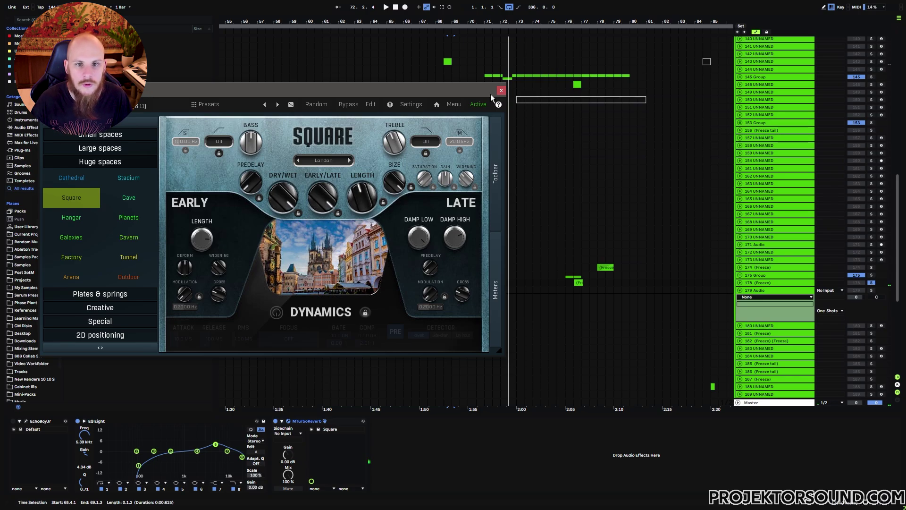
{"action": "left_click", "coordinate": [501, 90]}
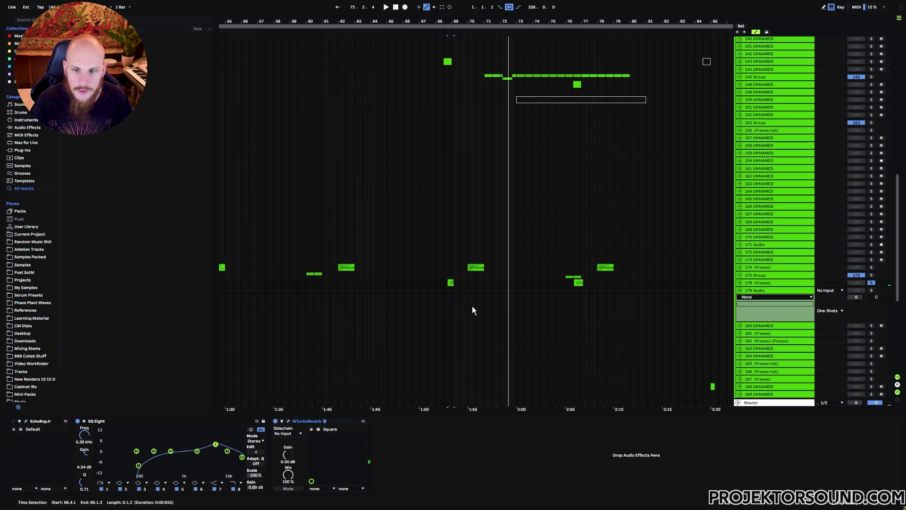
- Unfold track 178, automate the MTurboReverb late reflections size down to 0.42 near bar 75, and play from bar 68.3
{"action": "left_click", "coordinate": [740, 282]}
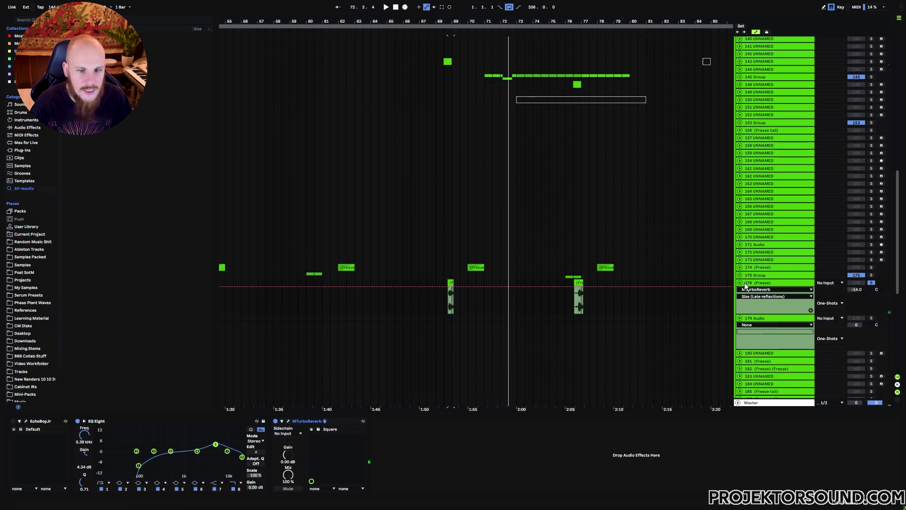
{"action": "left_click", "coordinate": [454, 288]}
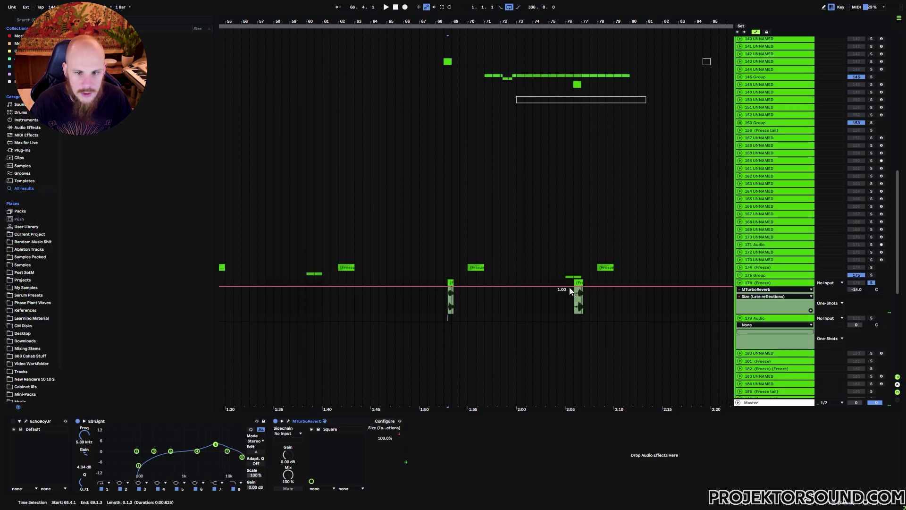
{"action": "left_click_drag", "start_coordinate": [565, 286], "coordinate": [565, 302]}
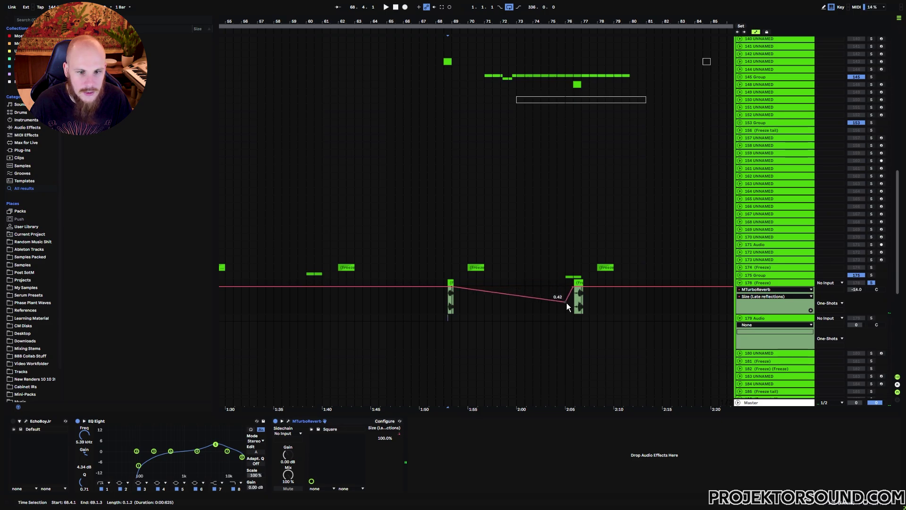
{"action": "left_click", "coordinate": [446, 308]}
{"action": "key", "text": "space"}
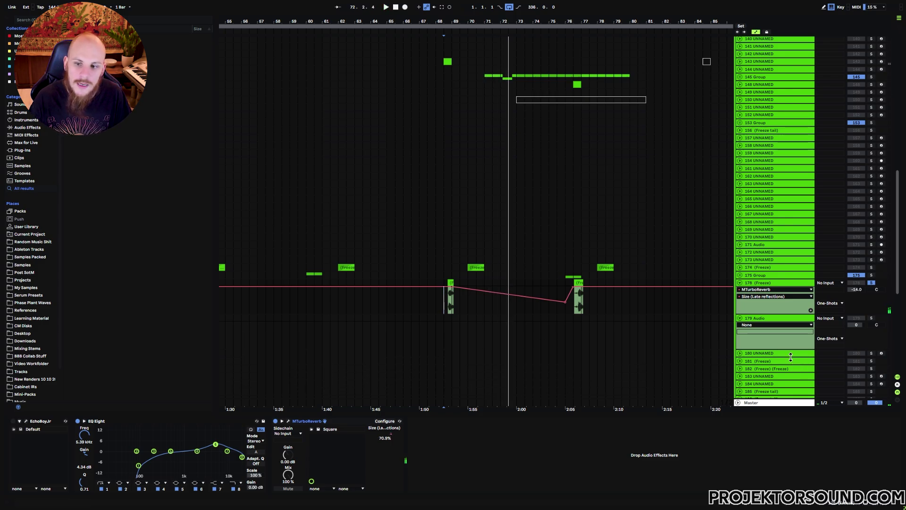
- Route track 178 into audio track 179, arm it, and record the reverberated one-shot from bar 68.3 to about bar 73
{"action": "left_click", "coordinate": [826, 319]}
{"action": "scroll", "coordinate": [821, 266], "scroll_direction": "up", "scroll_amount": 10}
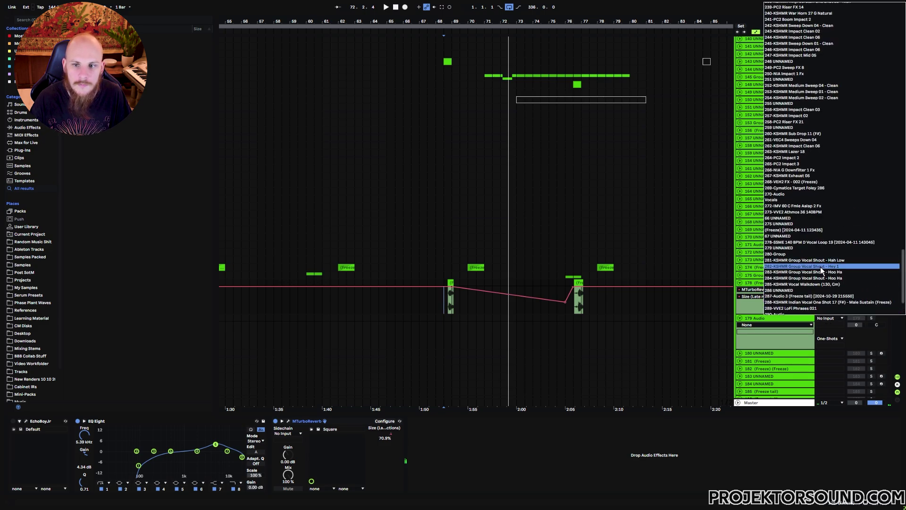
{"action": "scroll", "coordinate": [818, 254], "scroll_direction": "up", "scroll_amount": 10}
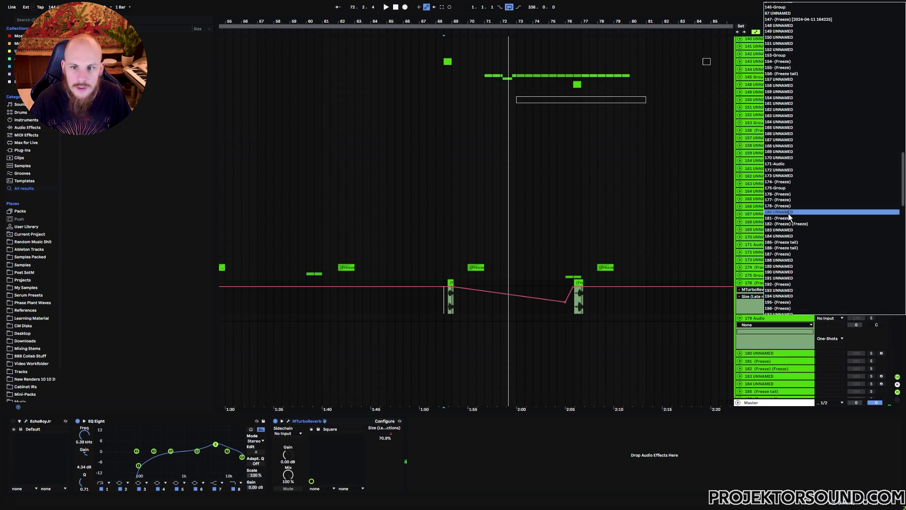
{"action": "left_click", "coordinate": [788, 207]}
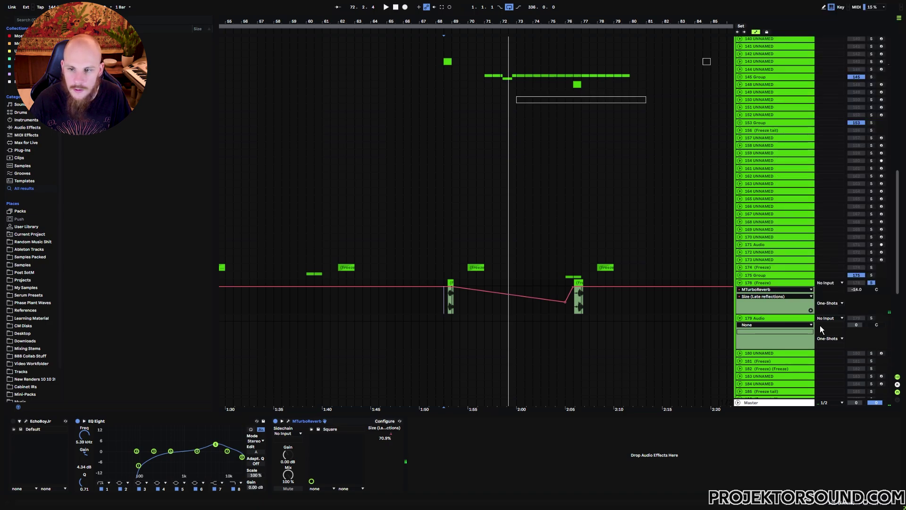
{"action": "left_click", "coordinate": [881, 319]}
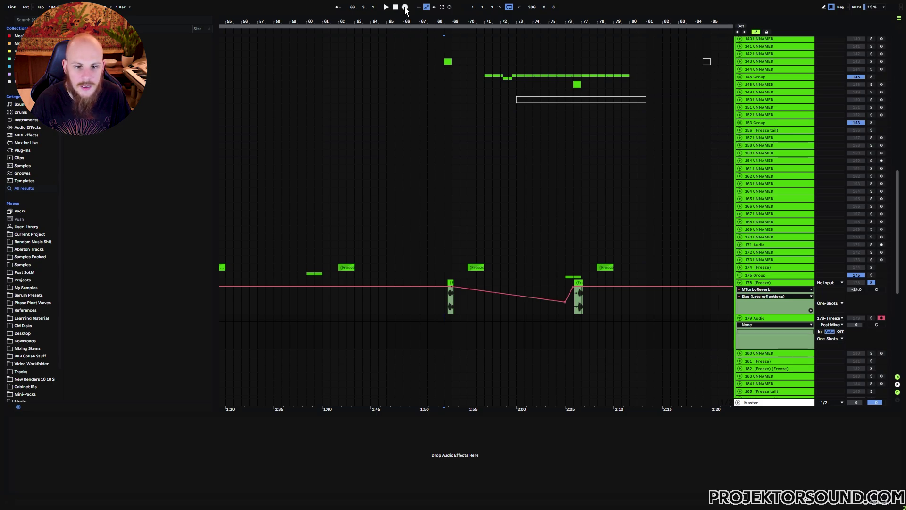
{"action": "left_click", "coordinate": [405, 7]}
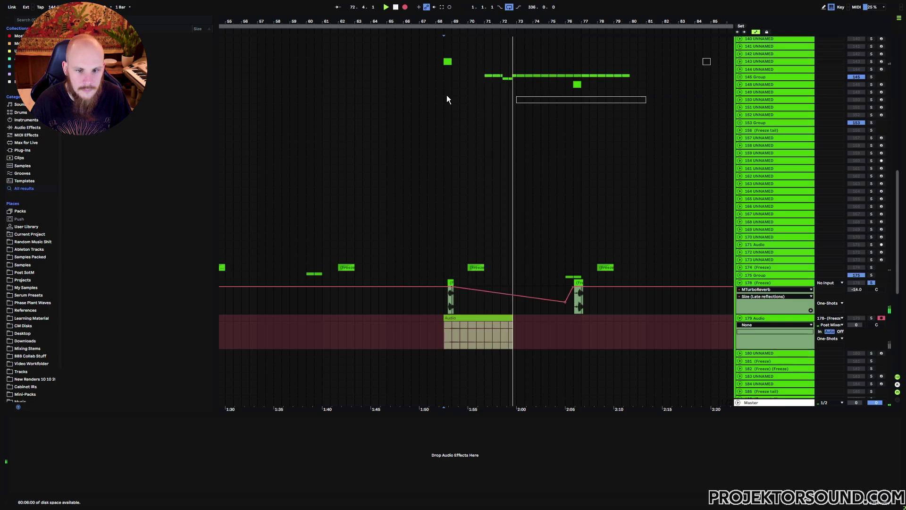
{"action": "key", "text": "F9"}
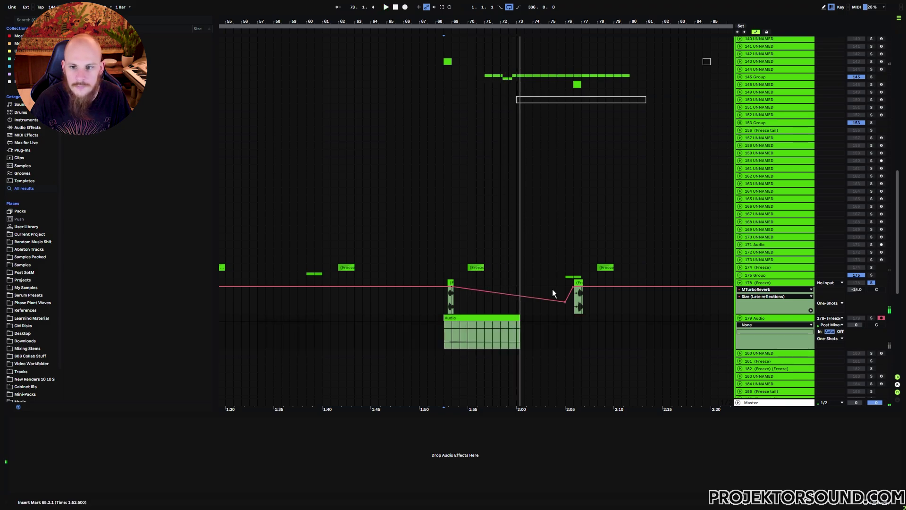
- Delete MTurboReverb from track 178's device chain and turn EchoBoy Jr back on
{"action": "left_click", "coordinate": [759, 289]}
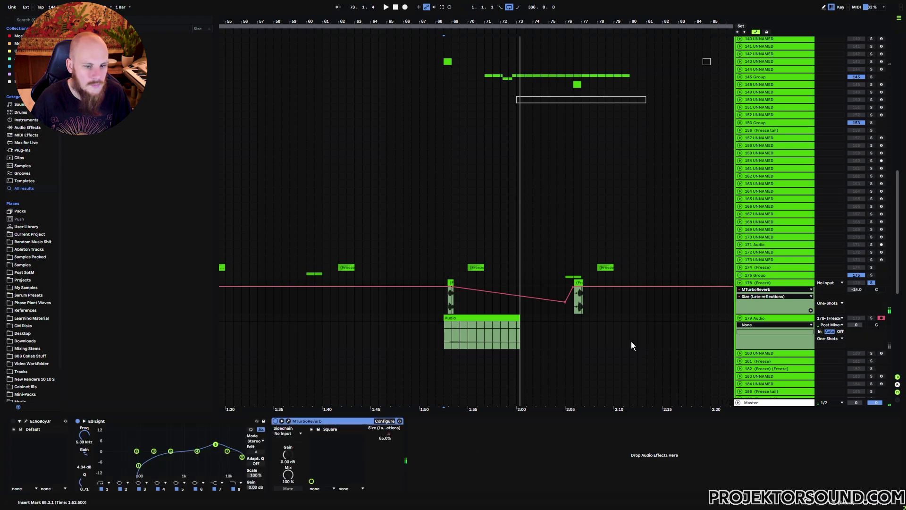
{"action": "left_click", "coordinate": [335, 422]}
{"action": "key", "text": "Delete"}
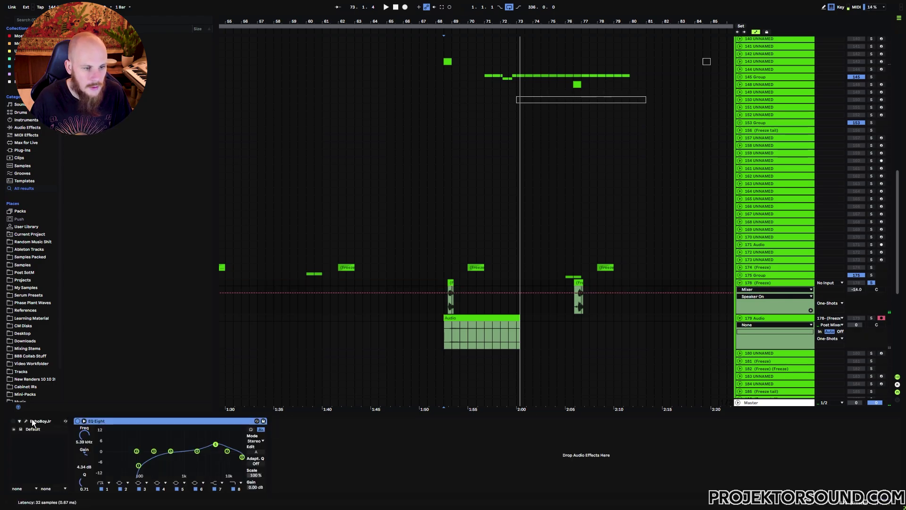
{"action": "left_click", "coordinate": [32, 419]}
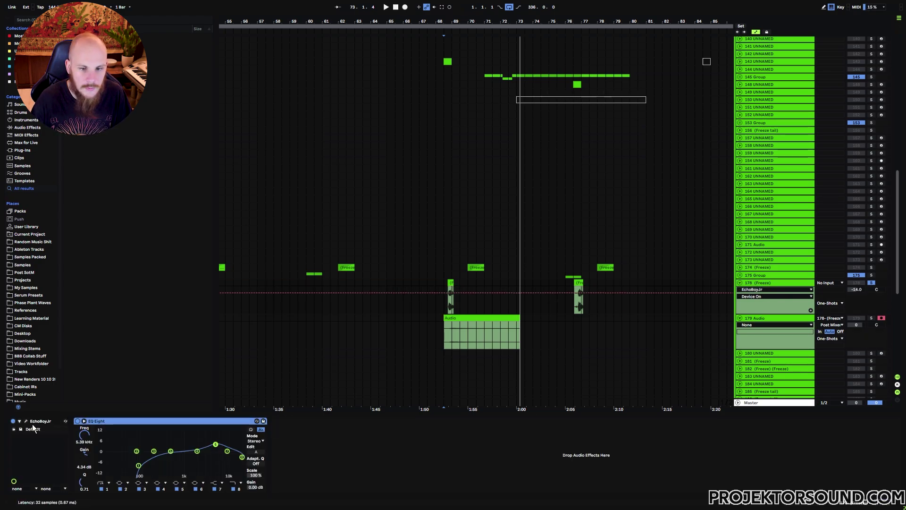
- Trim the recorded clip's start to bar 69, reverse the clip, and place it from bar 65 to bar 69
{"action": "left_click", "coordinate": [452, 334]}
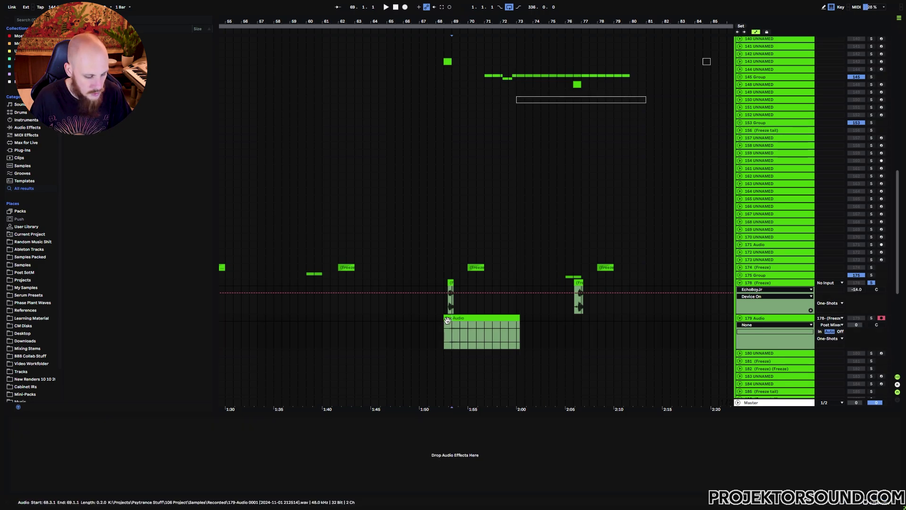
{"action": "mouse_move", "coordinate": [445, 319]}
{"action": "left_mouse_down"}
{"action": "mouse_move", "coordinate": [469, 319]}
{"action": "mouse_move", "coordinate": [405, 319]}
{"action": "mouse_move", "coordinate": [451, 318]}
{"action": "left_mouse_up"}
{"action": "key", "text": "Delete"}
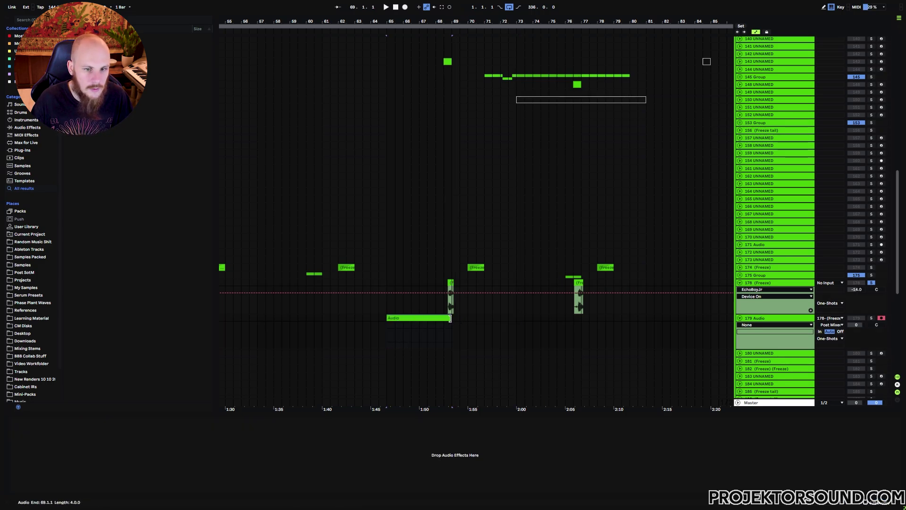
{"action": "left_click", "coordinate": [429, 318]}
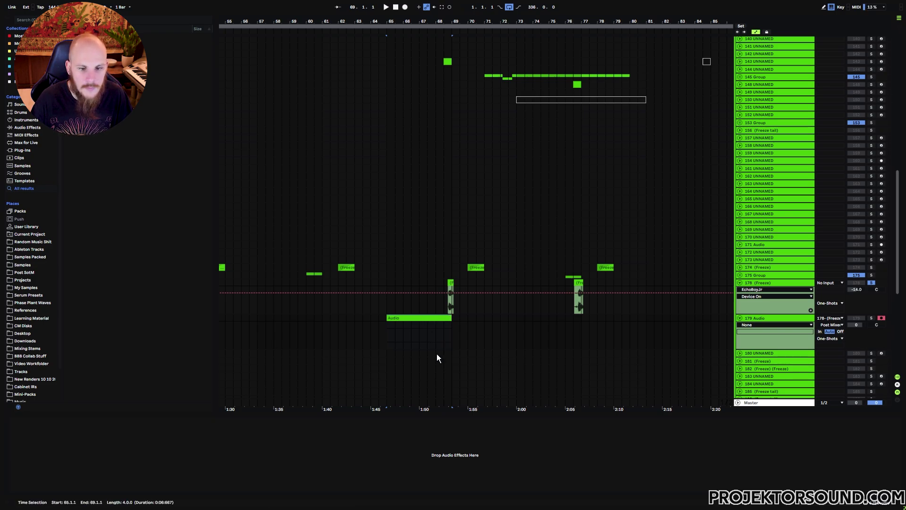
{"action": "left_click", "coordinate": [444, 318]}
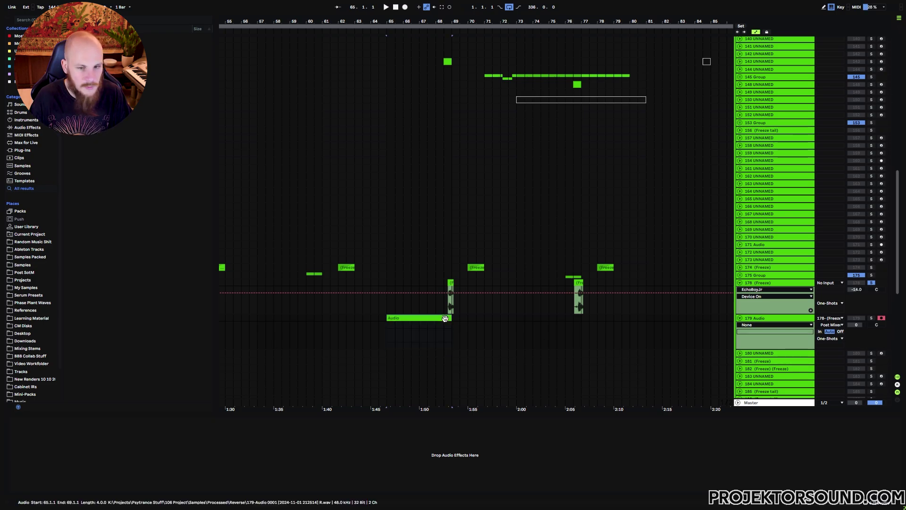
- Consolidate the reversed clip on track 179 and reset its clip gain to 0 dB
{"action": "left_click", "coordinate": [491, 332]}
{"action": "double_click", "coordinate": [444, 318]}
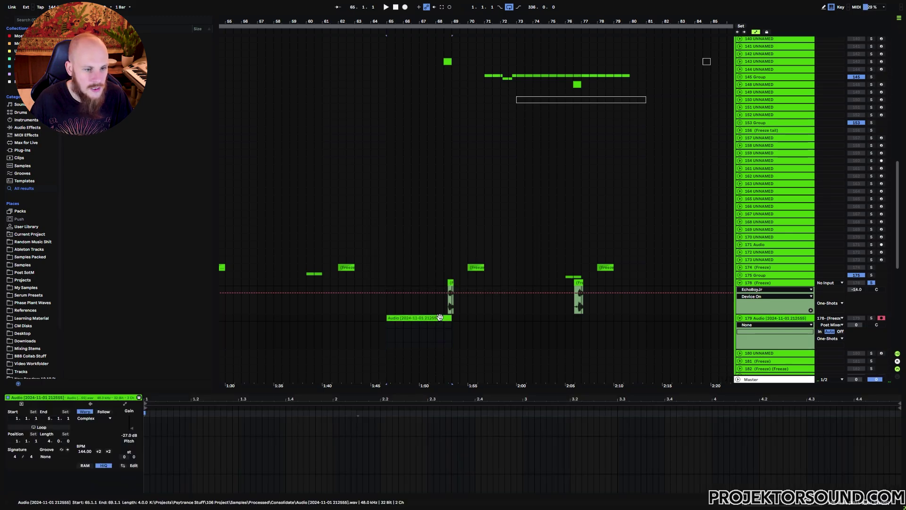
{"action": "left_click", "coordinate": [129, 435]}
{"action": "key", "text": "Delete"}
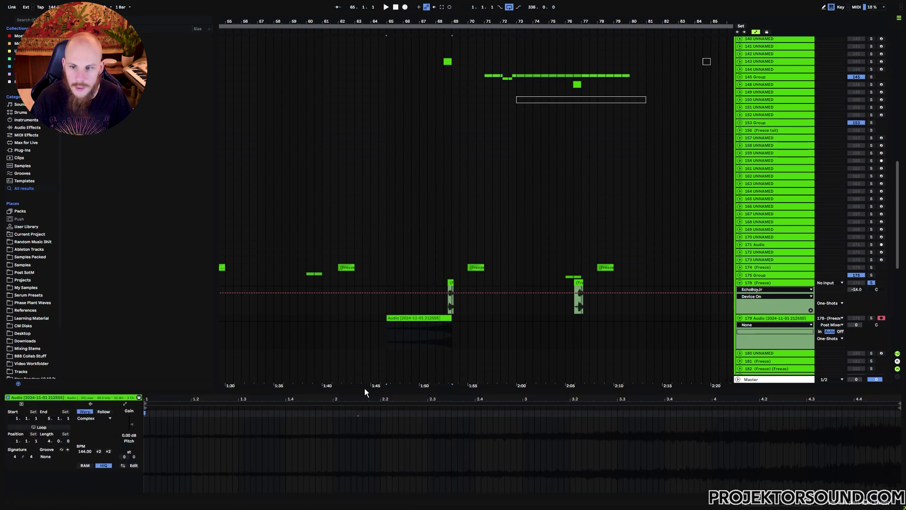
- Set track 179's volume to -27 dB, solo it, and play the reversed swell from bar 67 into the one-shot
{"action": "left_click", "coordinate": [856, 324]}
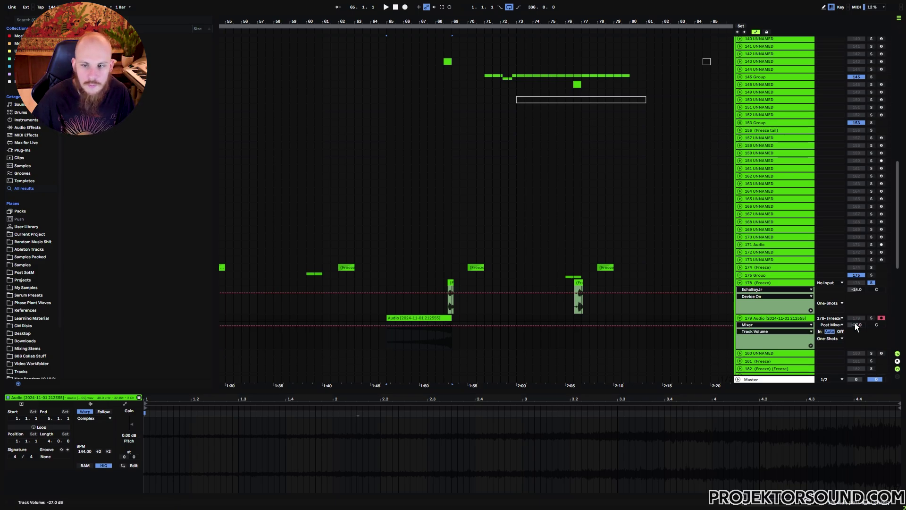
{"action": "left_click", "coordinate": [871, 318]}
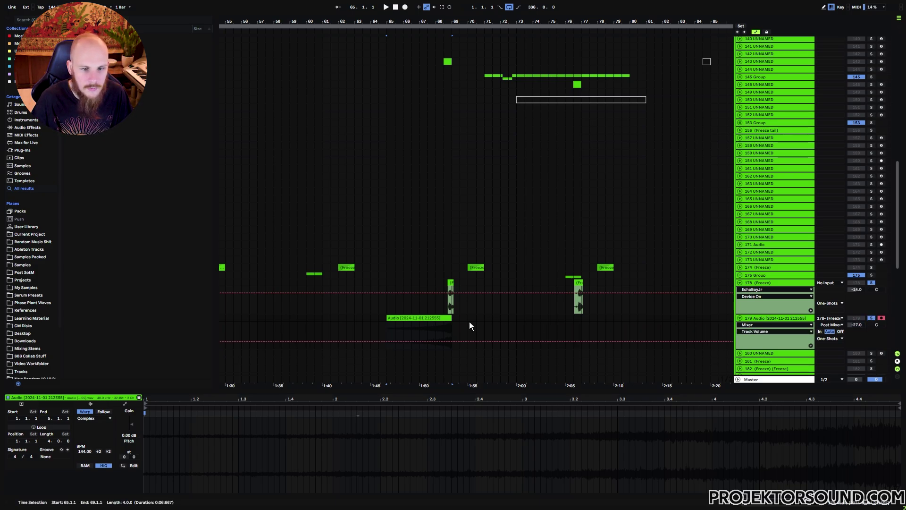
{"action": "left_click", "coordinate": [419, 326]}
{"action": "key", "text": "space"}
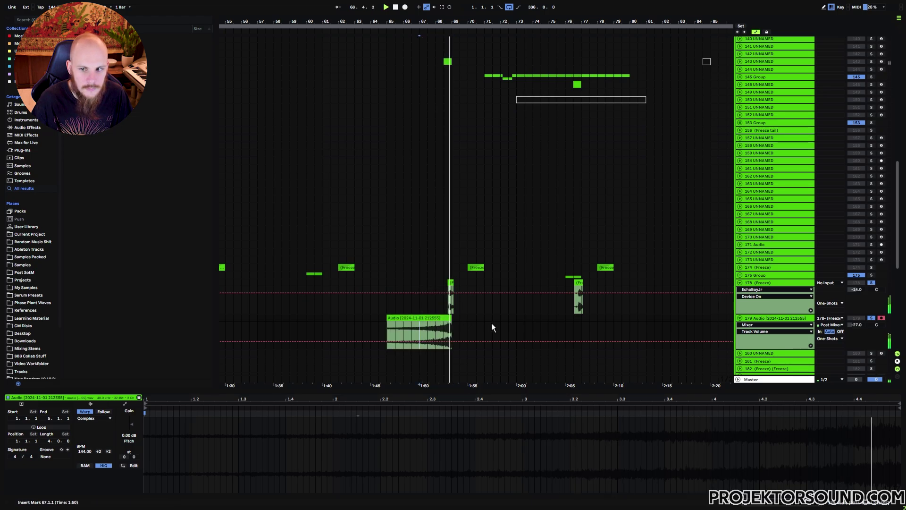
{"action": "key", "text": "space"}
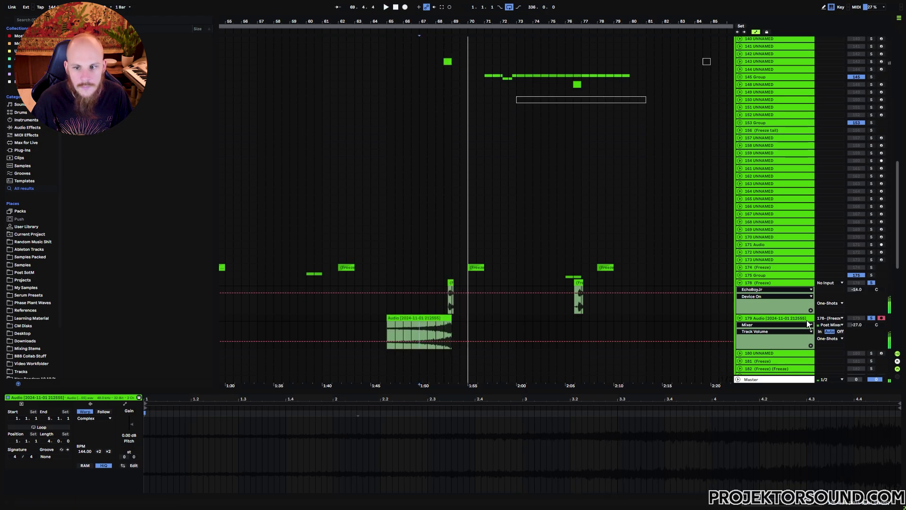
- Raise track 179's volume to -20 dB and replay the reversed swell with the one-shot
{"action": "left_click", "coordinate": [776, 313]}
{"action": "key", "text": "space"}
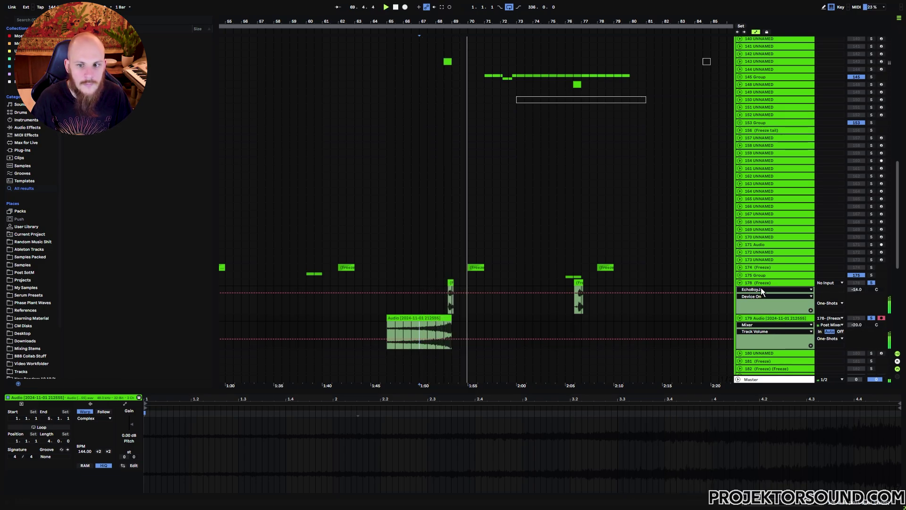
{"action": "left_click", "coordinate": [761, 283]}
{"action": "left_click", "coordinate": [763, 317]}
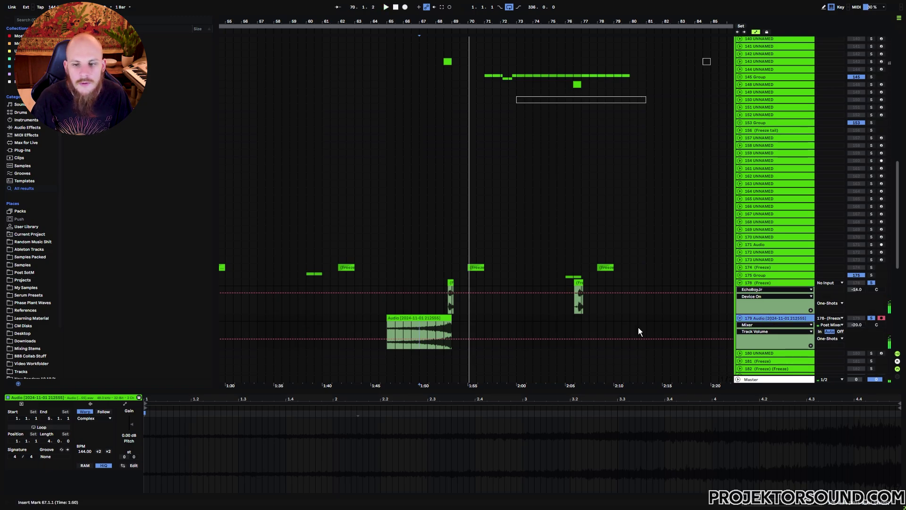
- Check where the reversed clip ends at bar 69 and add MTurboReverb to track 179
{"action": "left_click", "coordinate": [448, 329]}
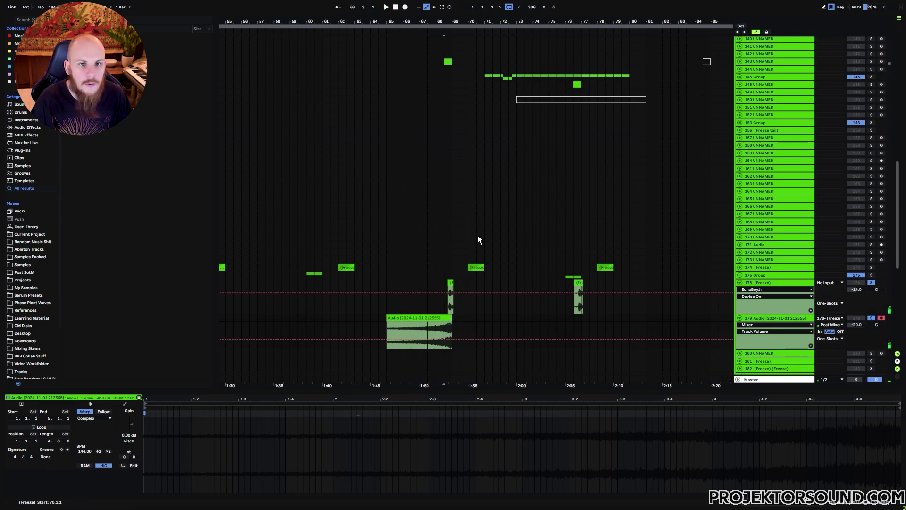
{"action": "left_click_drag", "start_coordinate": [452, 21], "coordinate": [477, 208]}
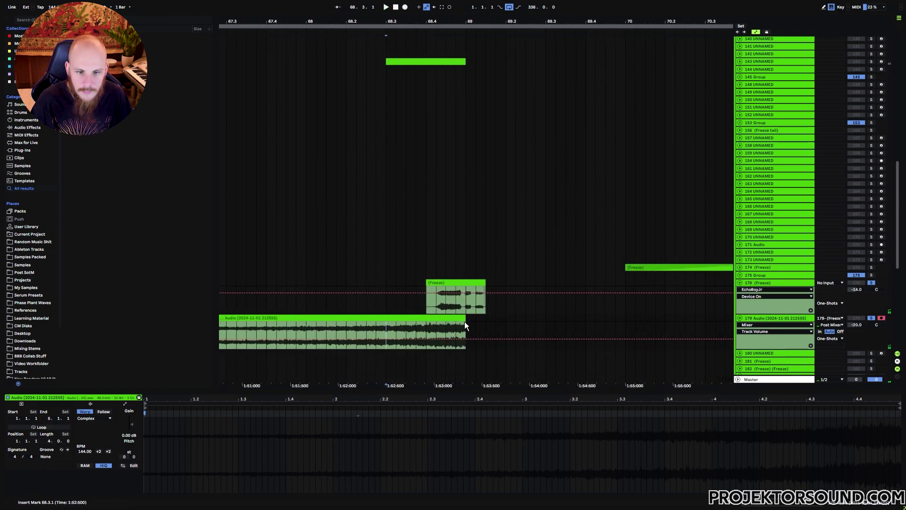
{"action": "left_click_drag", "start_coordinate": [465, 326], "coordinate": [528, 329]}
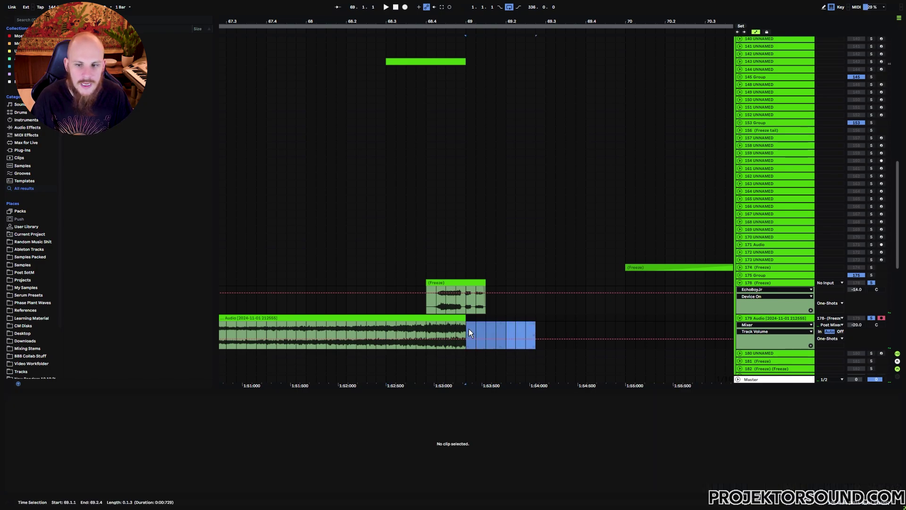
{"action": "left_click", "coordinate": [725, 317]}
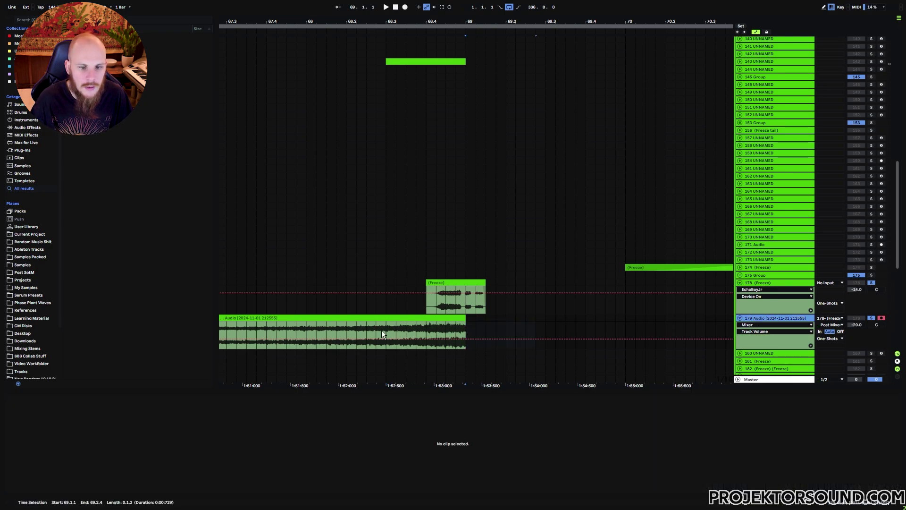
{"action": "right_click", "coordinate": [423, 334]}
{"action": "right_click", "coordinate": [423, 332]}
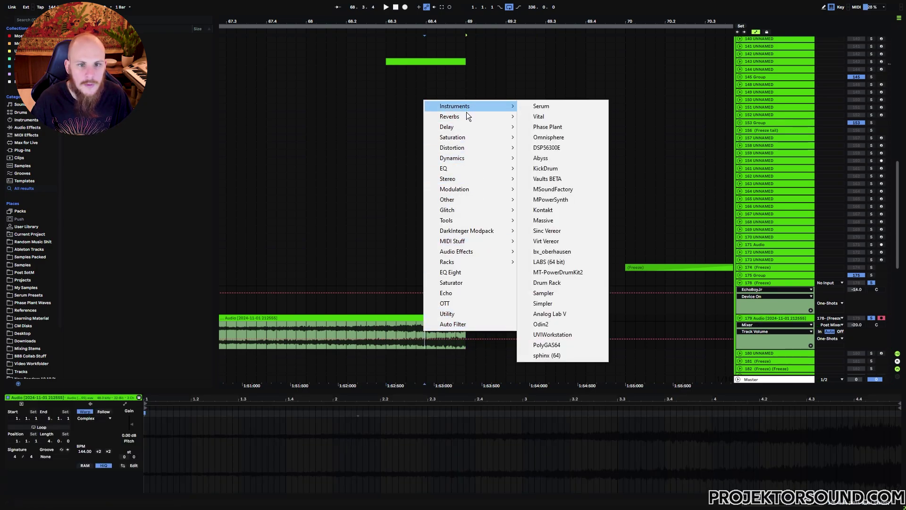
{"action": "mouse_move", "coordinate": [467, 119]}
{"action": "left_click", "coordinate": [562, 136]}
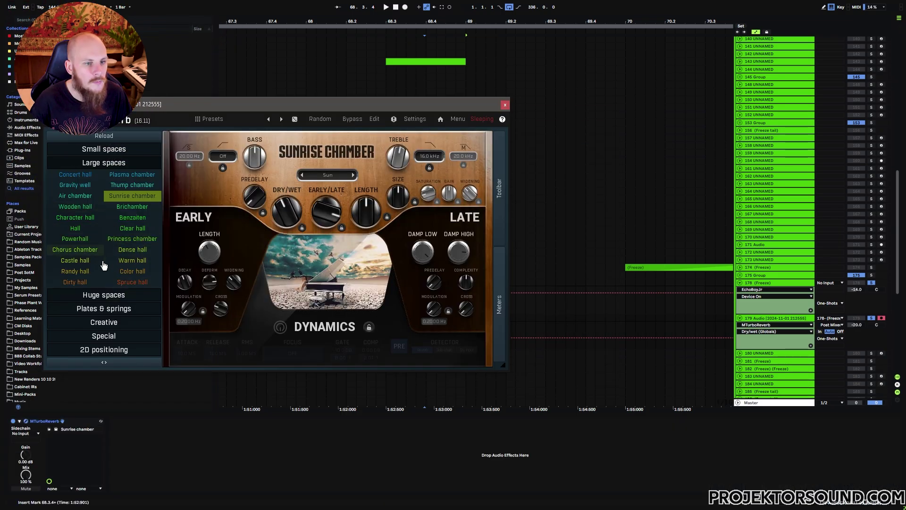
- Load the Stadium reverb from Huge spaces on track 179 and play the swell from 68.2.3 into the one-shot
{"action": "left_click", "coordinate": [124, 295]}
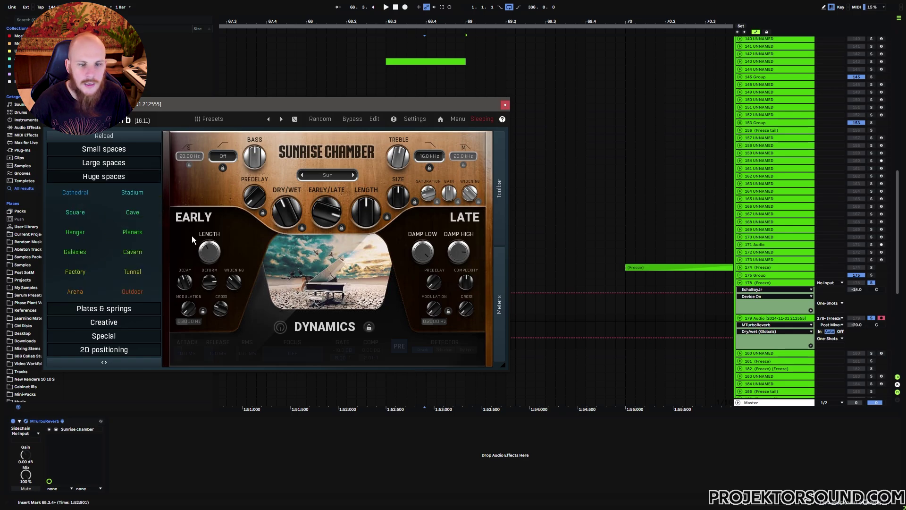
{"action": "left_click", "coordinate": [133, 195]}
{"action": "left_click", "coordinate": [285, 213]}
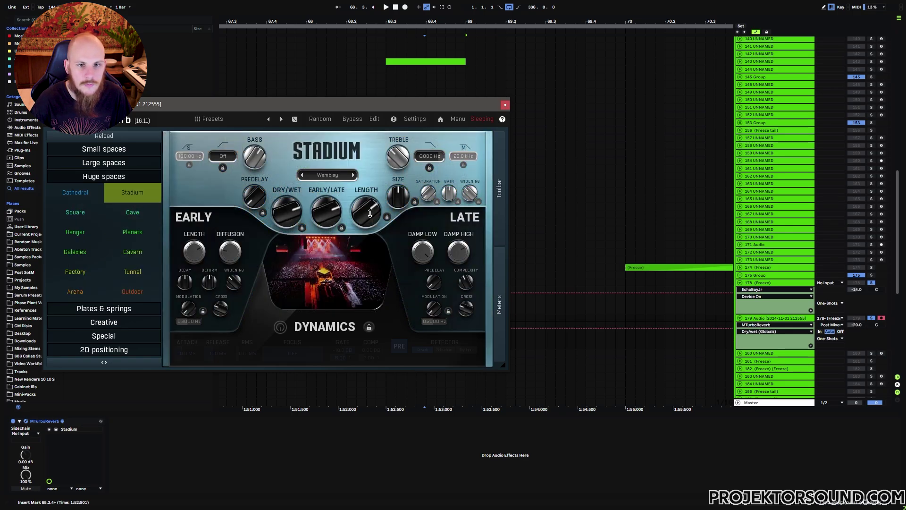
{"action": "left_click", "coordinate": [505, 104]}
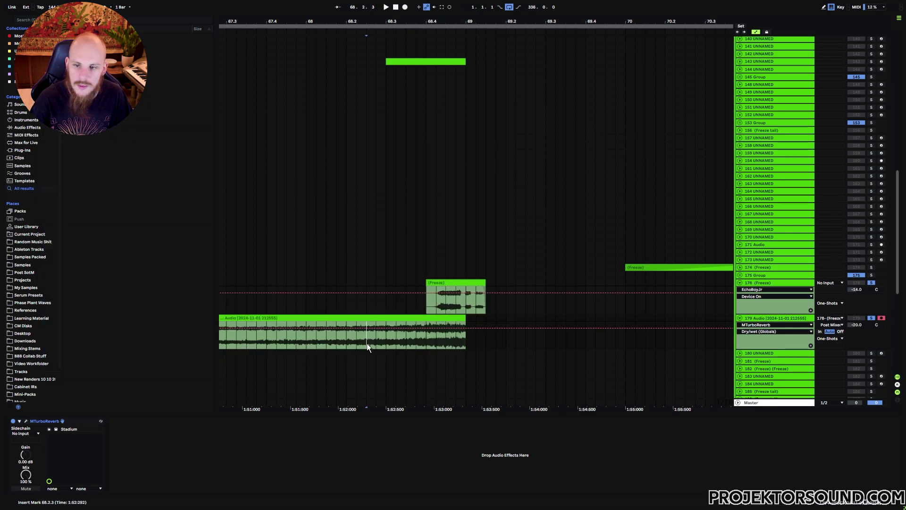
{"action": "key", "text": "space"}
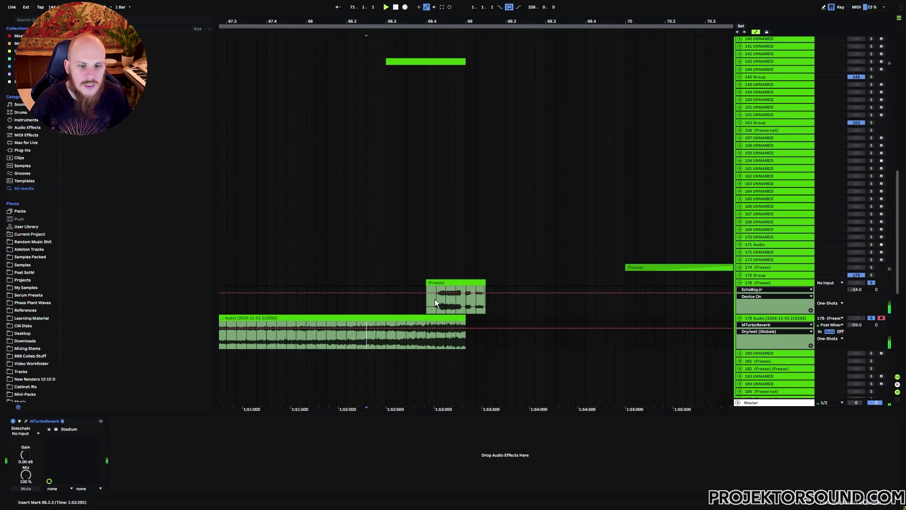
{"action": "left_click_drag", "start_coordinate": [435, 302], "coordinate": [484, 302]}
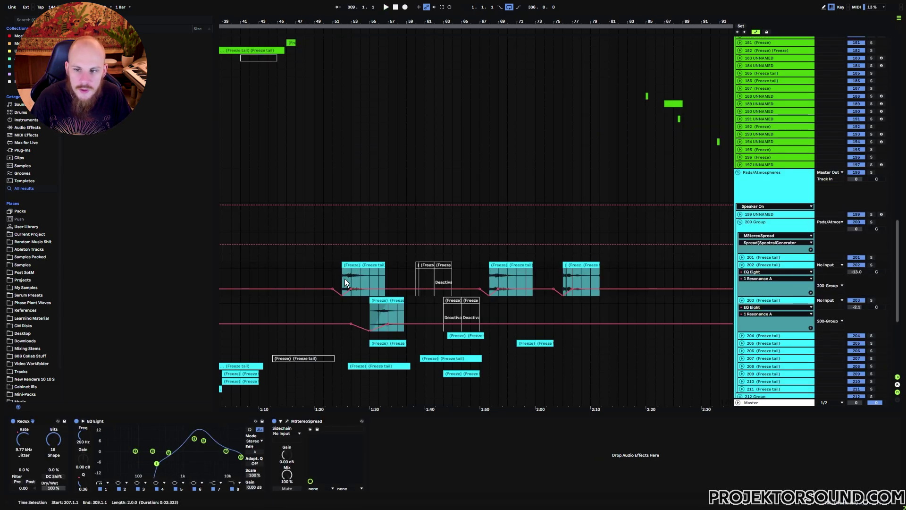
- Solo track 202 and play its frozen clip from bar 52 with the EQ Eight filter 1 resonance automation
{"action": "left_click", "coordinate": [344, 282]}
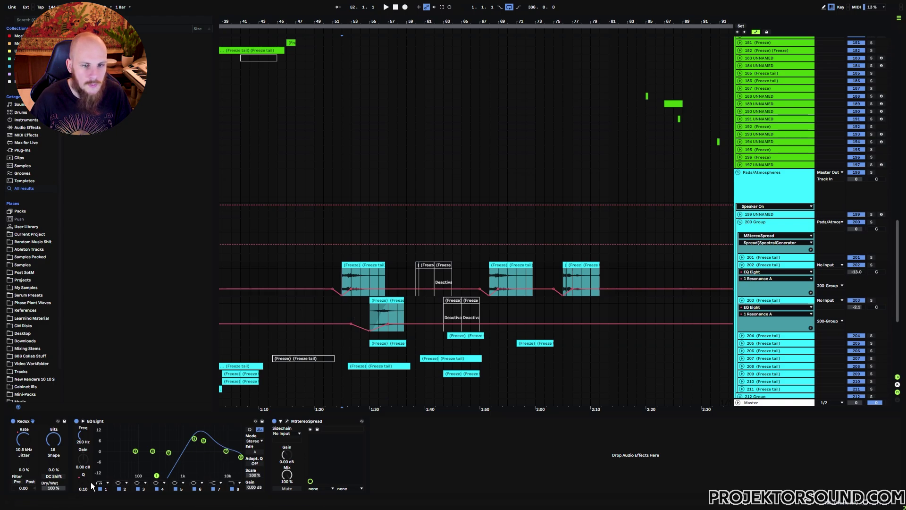
{"action": "left_click", "coordinate": [872, 266]}
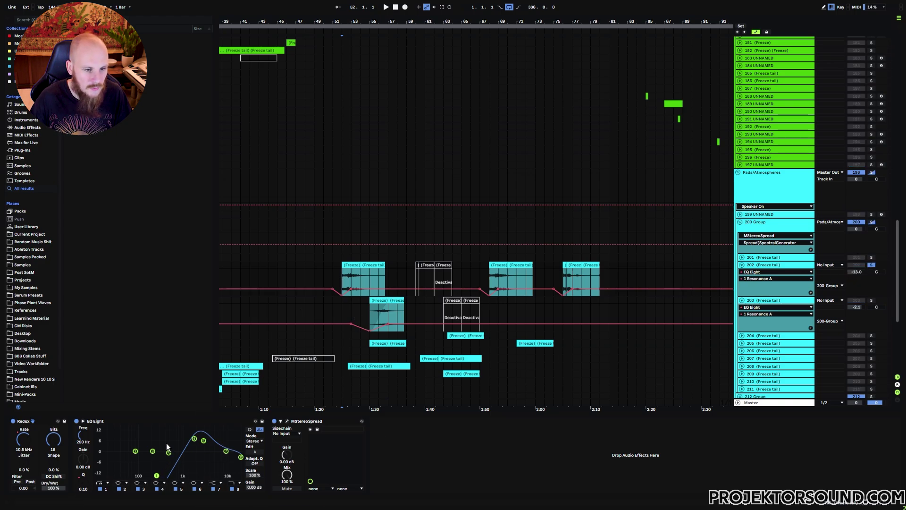
{"action": "key", "text": "space"}
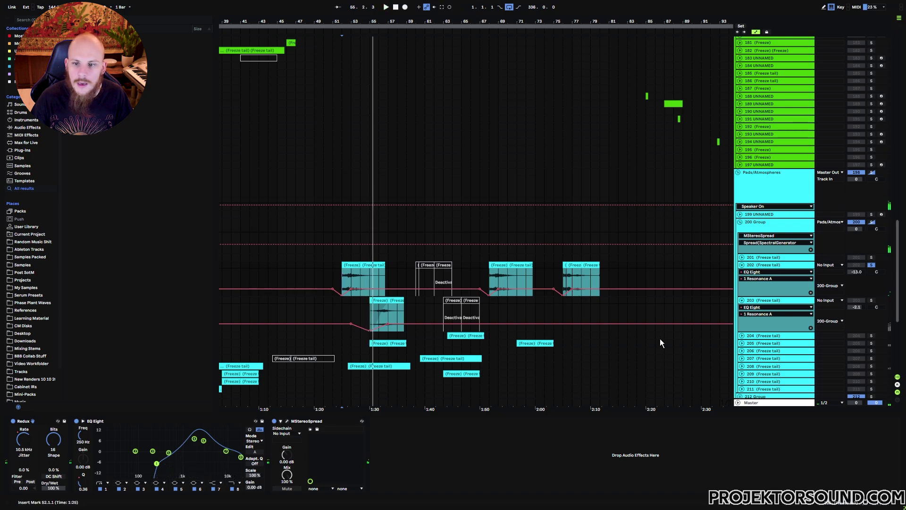
- Solo track 203 and place the playback start on its first frozen clip at bar 55
{"action": "left_click", "coordinate": [772, 292]}
{"action": "left_click", "coordinate": [770, 301]}
{"action": "left_click", "coordinate": [871, 301]}
{"action": "left_click", "coordinate": [371, 321]}
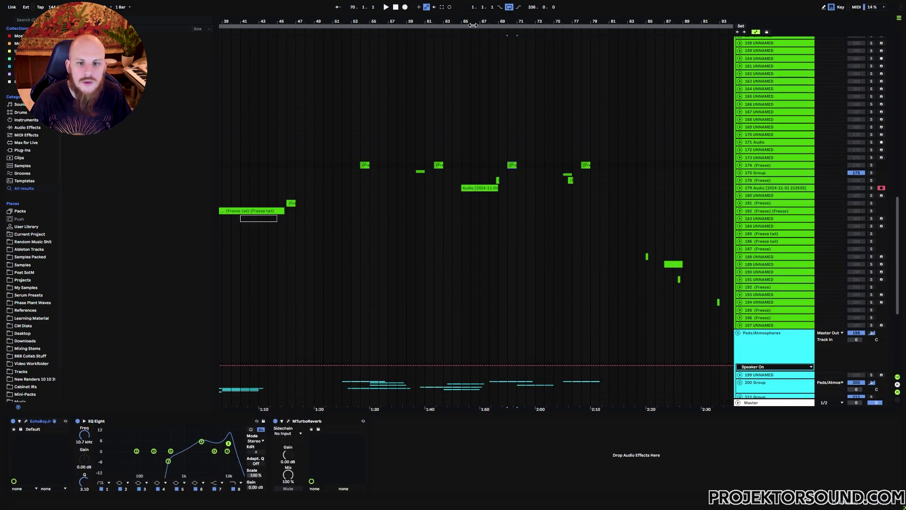
- Unfold track 157 to show its EQ Eight filter 1 resonance automation around the clip at bar 142
{"action": "left_click_drag", "start_coordinate": [475, 23], "coordinate": [474, 2]}
{"action": "scroll", "coordinate": [421, 211], "scroll_direction": "up", "scroll_amount": 4}
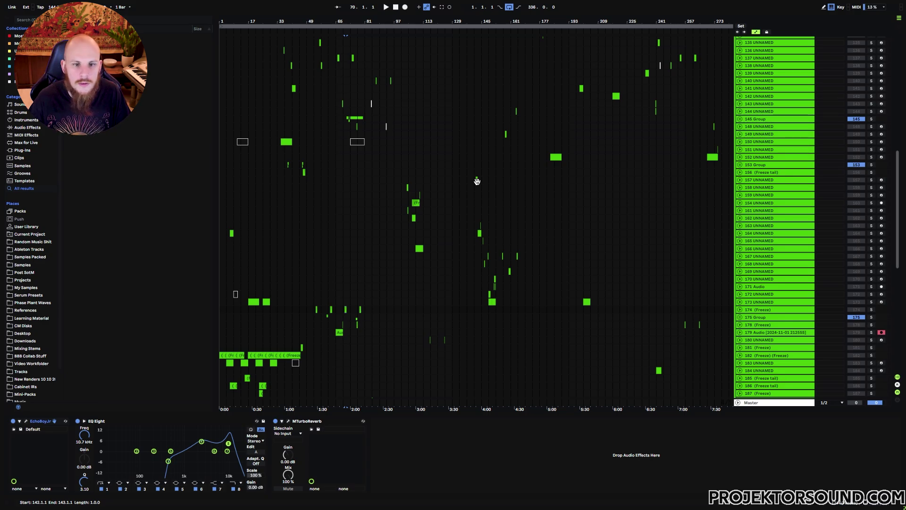
{"action": "left_click", "coordinate": [758, 179]}
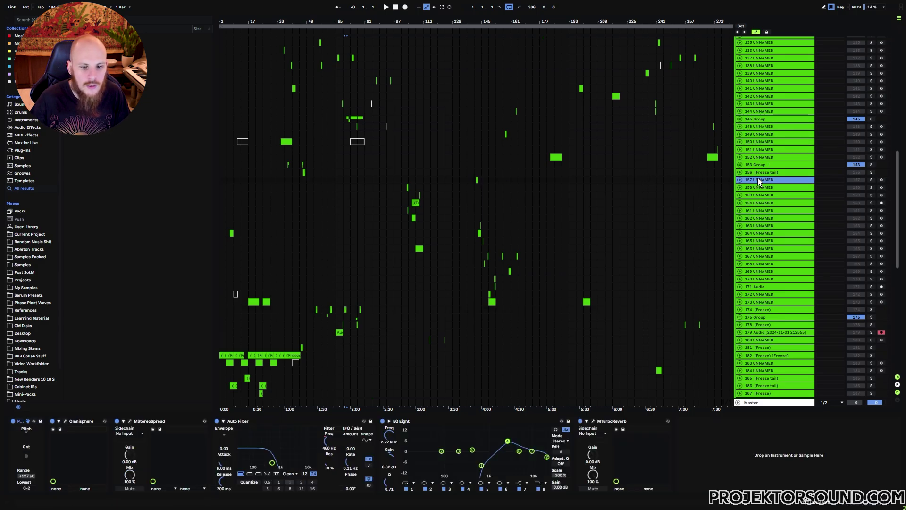
{"action": "left_click", "coordinate": [412, 489]}
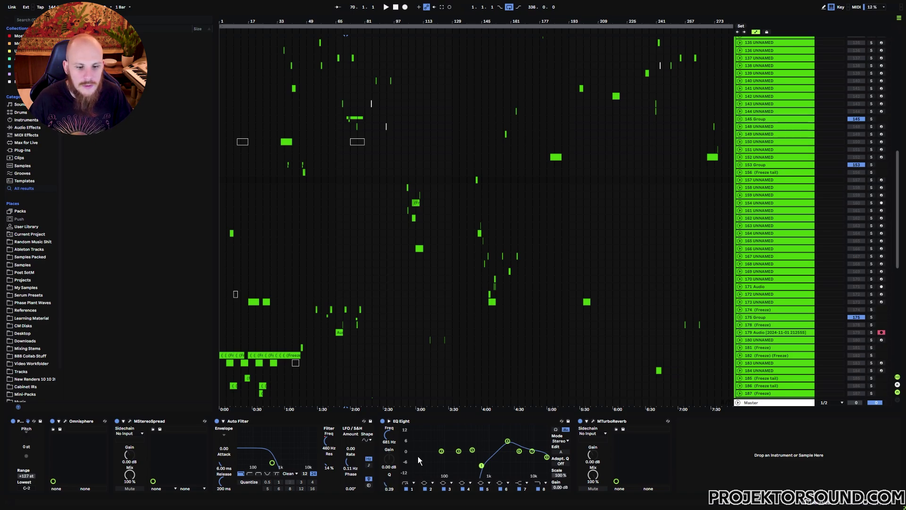
{"action": "left_click", "coordinate": [740, 180]}
{"action": "left_click", "coordinate": [760, 181]}
{"action": "left_click_drag", "start_coordinate": [490, 22], "coordinate": [490, 62]}
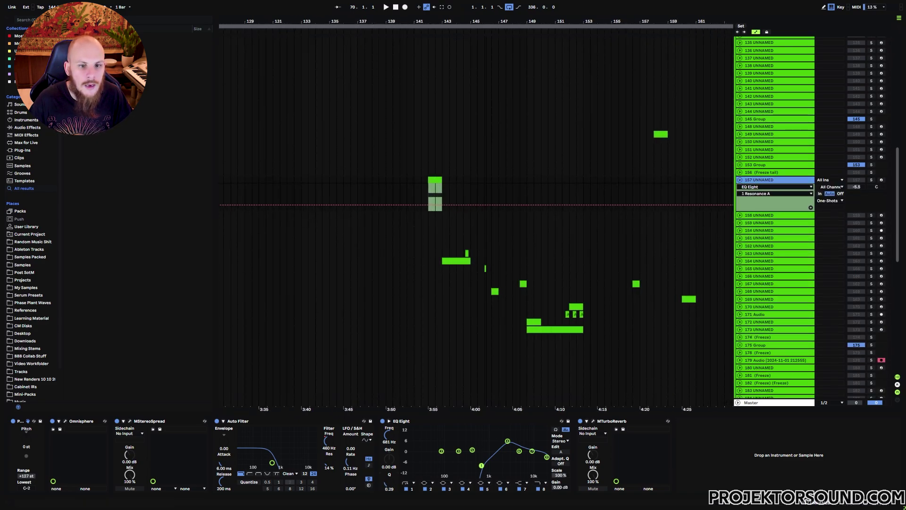
- Shape a dip in track 157's filter 1 resonance automation at bar 142, solo the track and play the clip
{"action": "left_click", "coordinate": [443, 204]}
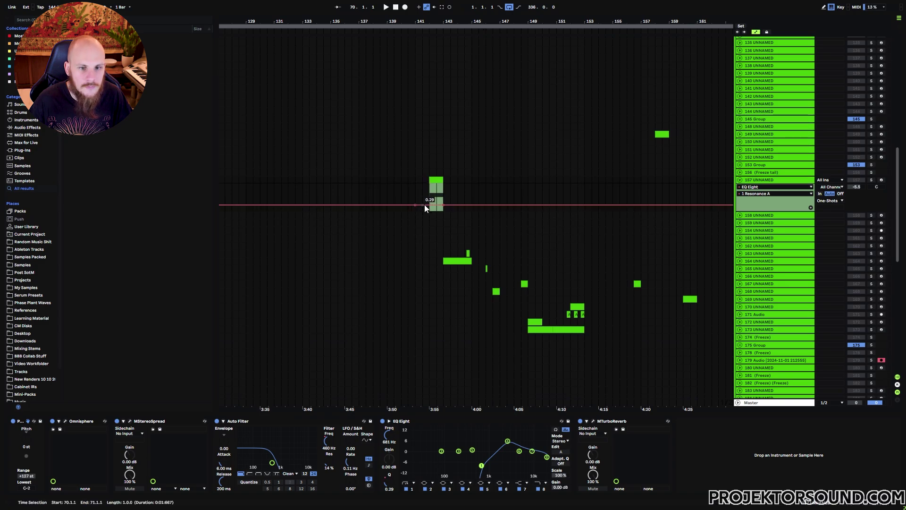
{"action": "left_click_drag", "start_coordinate": [429, 205], "coordinate": [429, 210]}
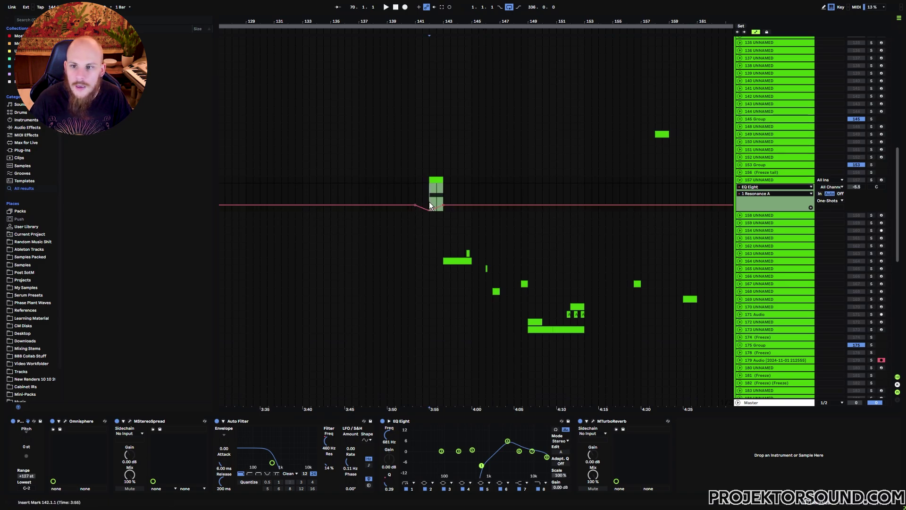
{"action": "left_click", "coordinate": [871, 180]}
{"action": "key", "text": "space"}
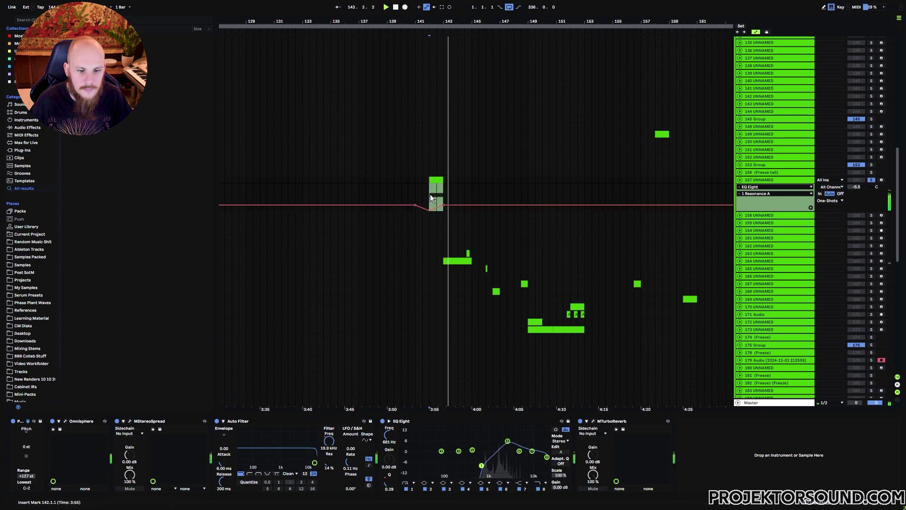
- Toggle track 157's EQ Eight filter 1 off and on, and play the clip from bar 142 with its resonance automation overridden
{"action": "left_click", "coordinate": [406, 489]}
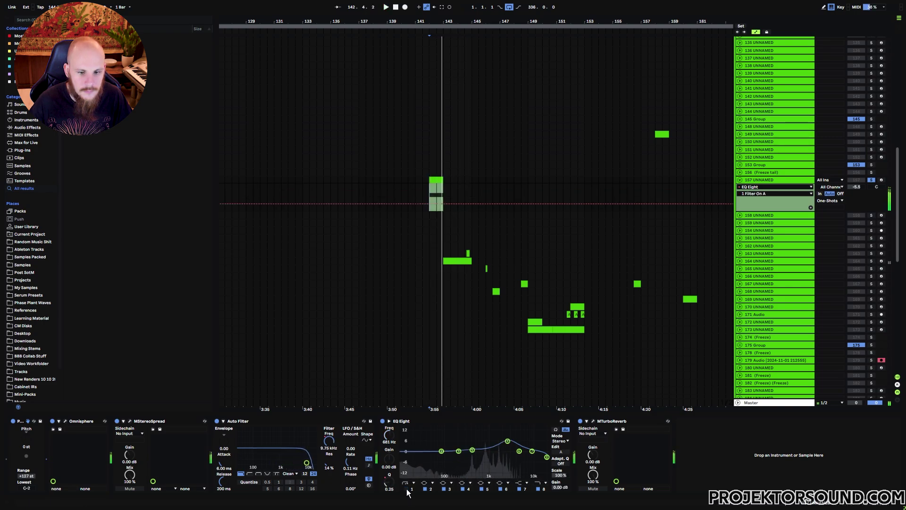
{"action": "left_click", "coordinate": [407, 489]}
{"action": "left_click", "coordinate": [390, 482]}
{"action": "right_click", "coordinate": [390, 482]}
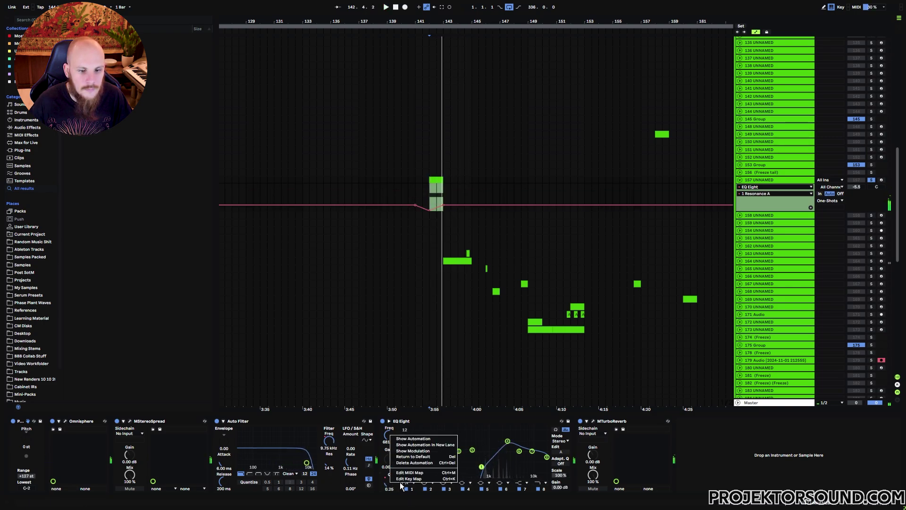
{"action": "left_click", "coordinate": [413, 456]}
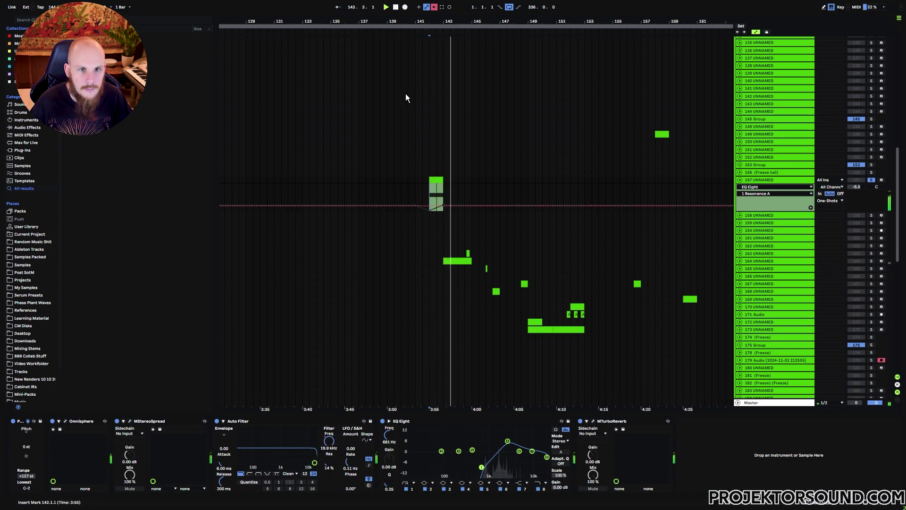
{"action": "key", "text": "space"}
{"action": "key", "text": "space"}
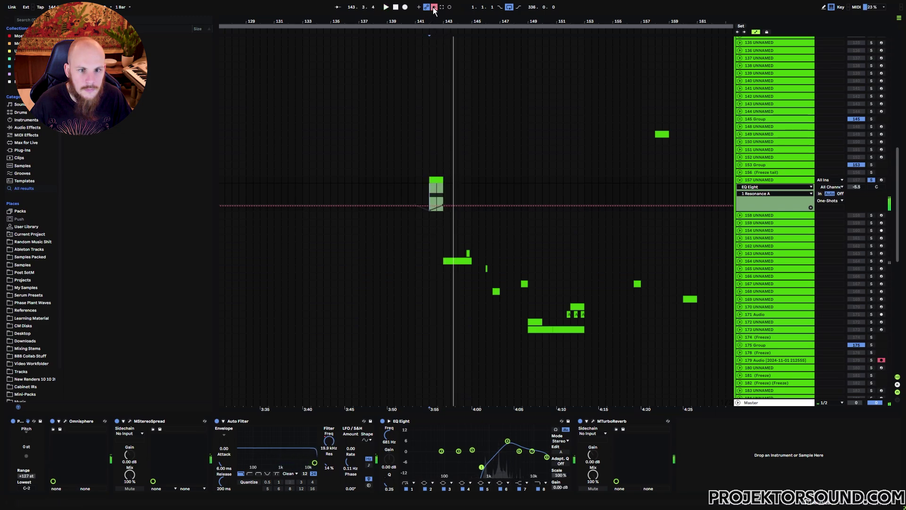
- Re-enable the overridden resonance automation and replay track 157's clip from bar 142
{"action": "left_click", "coordinate": [434, 8]}
{"action": "key", "text": "space"}
{"action": "key", "text": "space"}
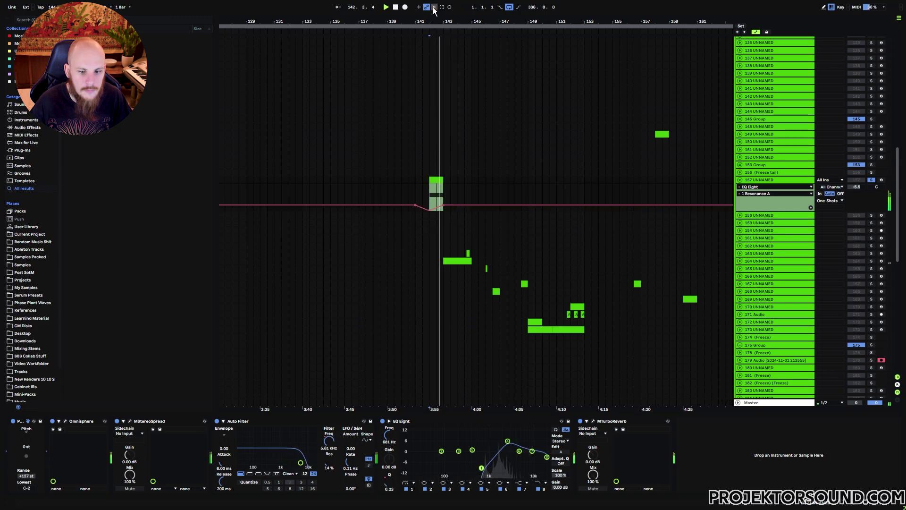
{"action": "key", "text": "space"}
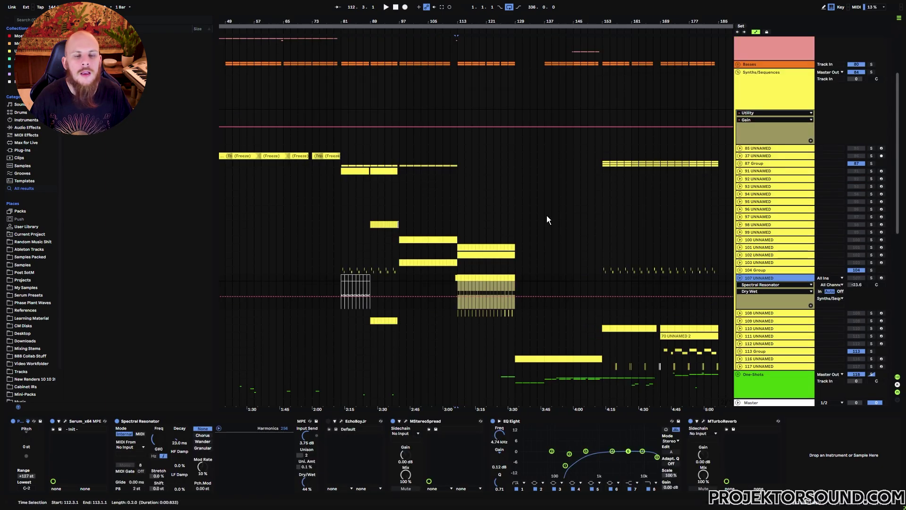
- Solo track 107 and play its synth sequence from bar 113
{"action": "left_click_drag", "start_coordinate": [458, 20], "coordinate": [418, 150]}
{"action": "left_click", "coordinate": [373, 288]}
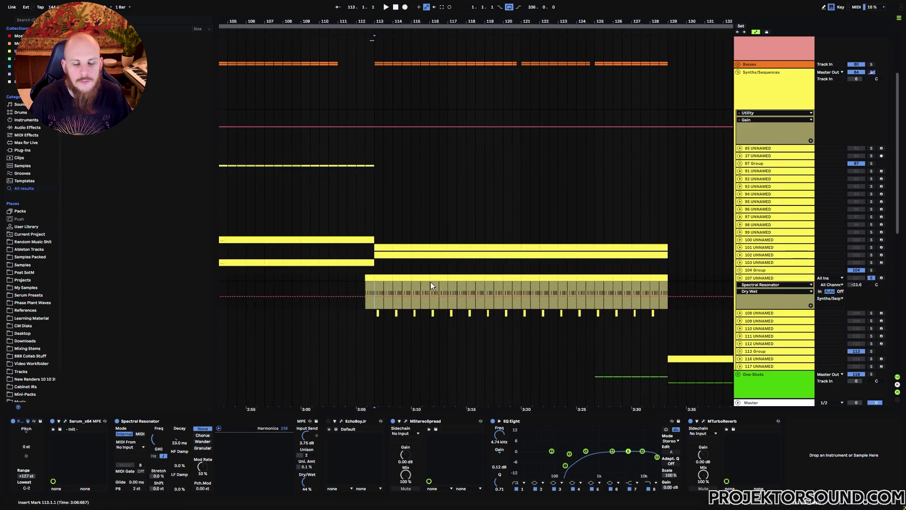
{"action": "key", "text": "space"}
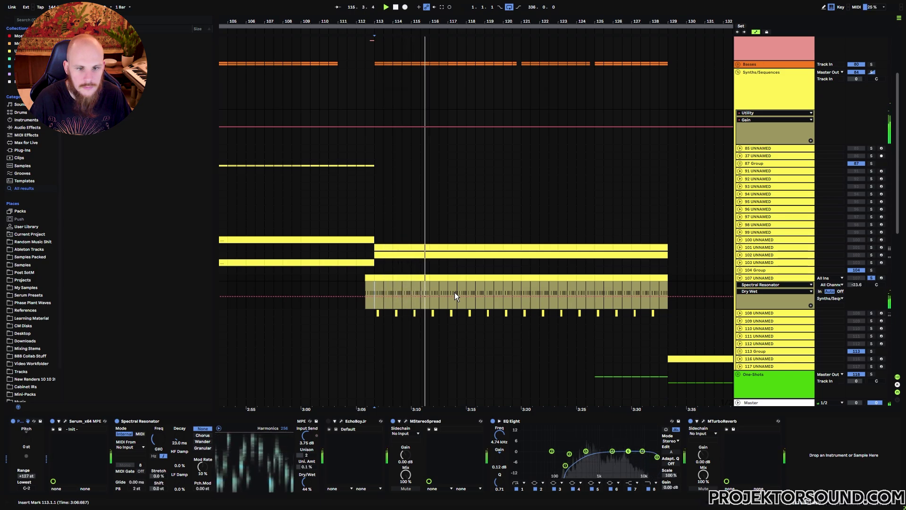
{"action": "key", "text": "space"}
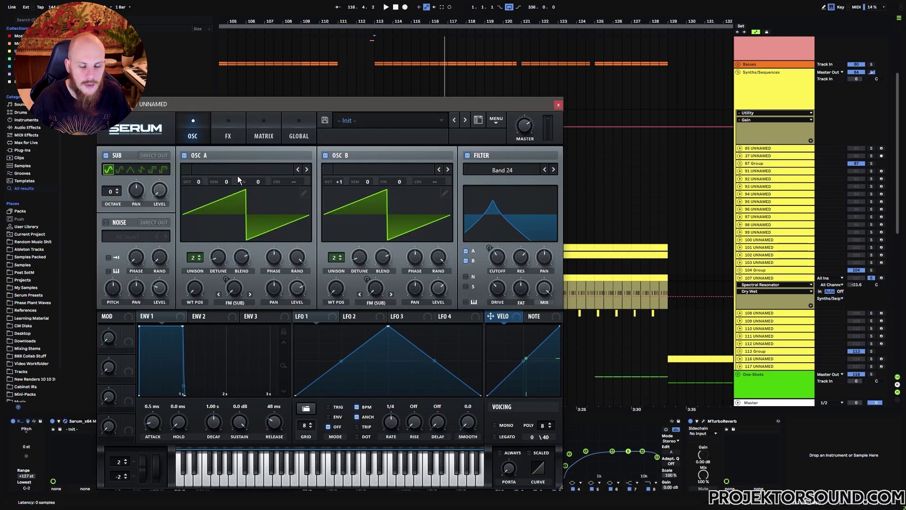
- Examine the effects, modulation matrix and oscillators of track 107's Serum patch, and inspect its note pattern around bar 113
{"action": "left_click", "coordinate": [228, 127]}
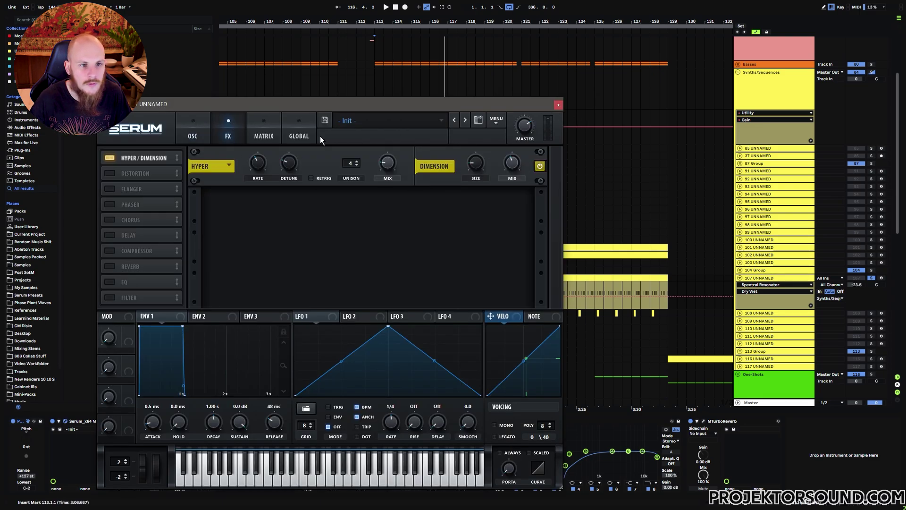
{"action": "left_click", "coordinate": [265, 135]}
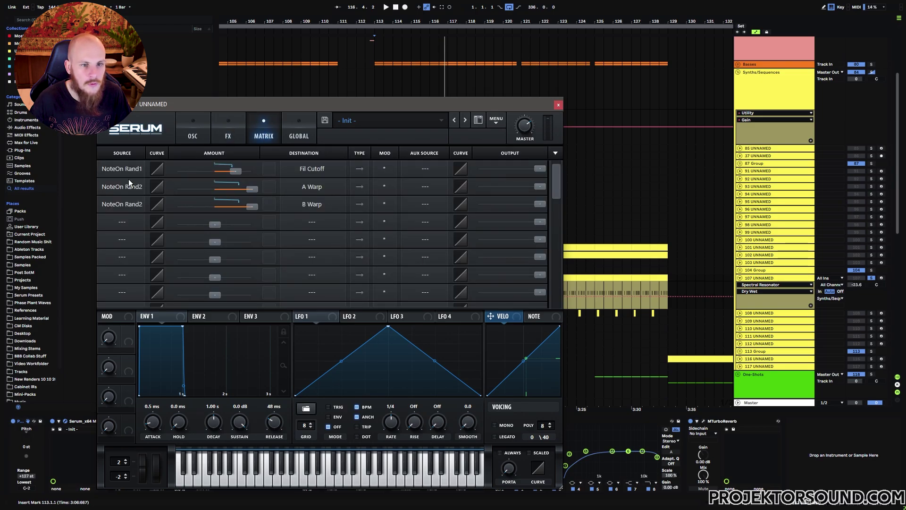
{"action": "left_click", "coordinate": [194, 137]}
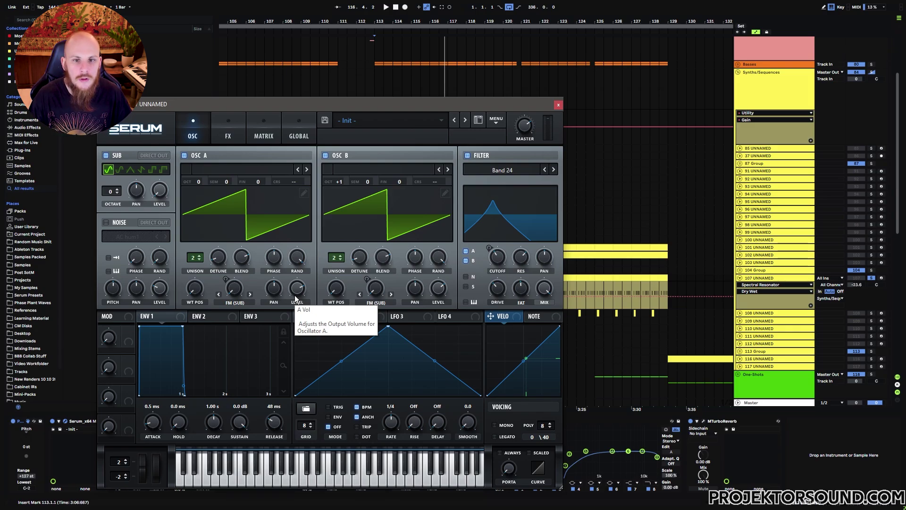
{"action": "left_click", "coordinate": [558, 106]}
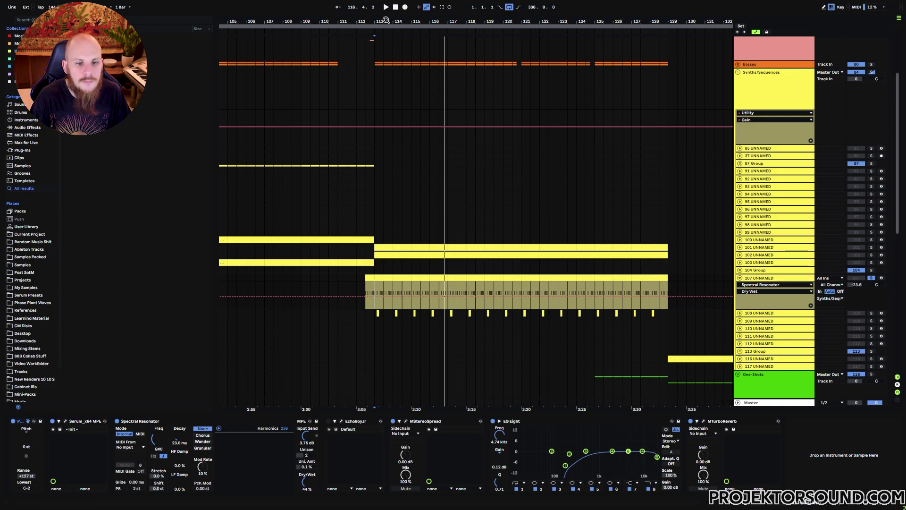
{"action": "left_click_drag", "start_coordinate": [386, 20], "coordinate": [369, 172]}
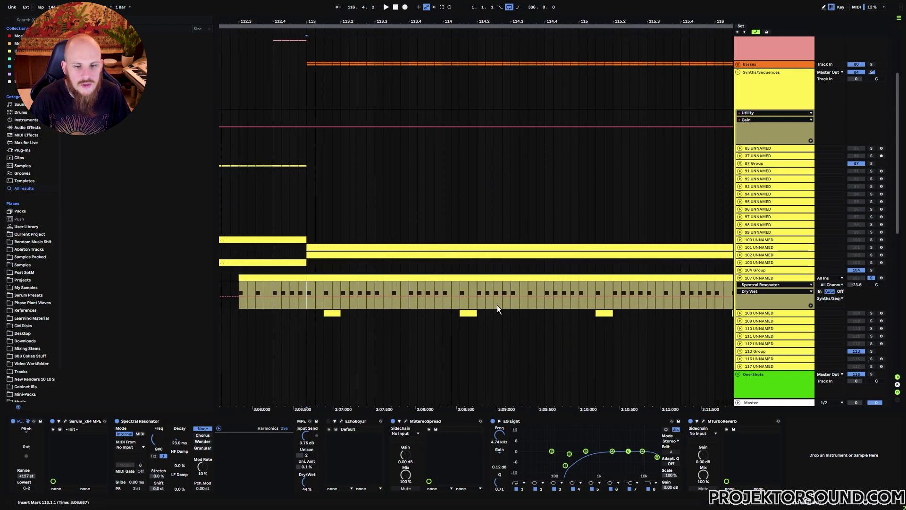